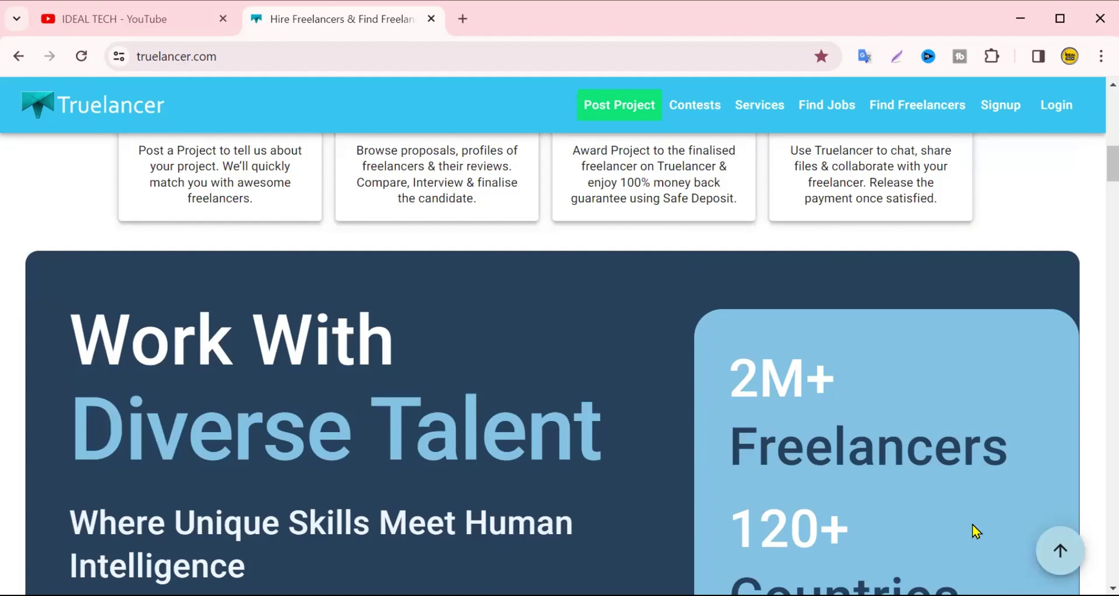
- Look over the 3500+ skills figure on the home page, then return to the top
scroll(978, 532, "down", 5)
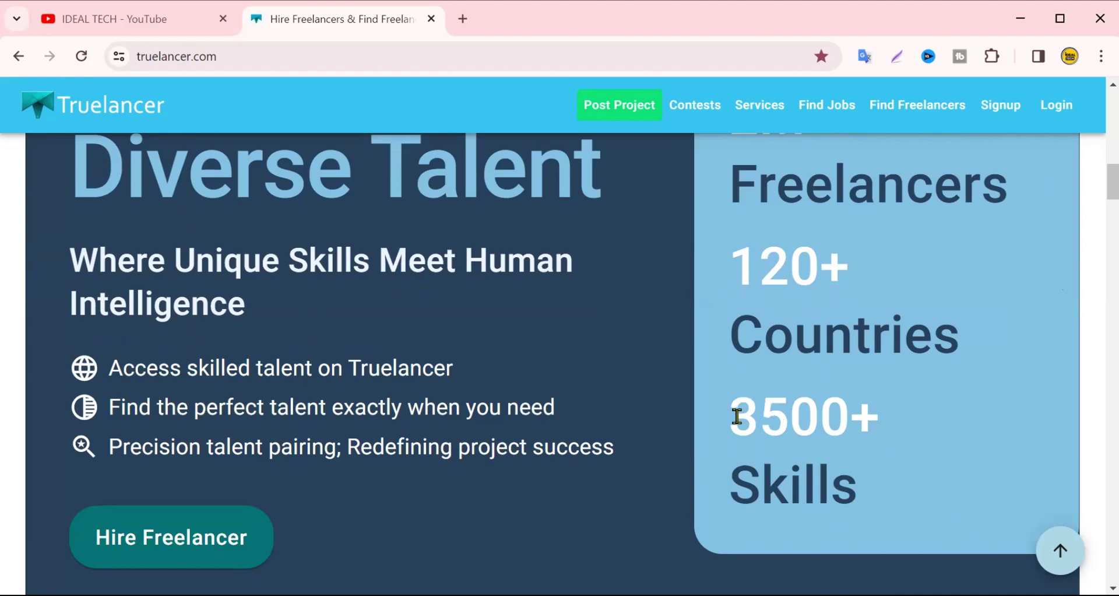
left_click_drag(737, 416, 873, 415)
left_click(885, 465)
scroll(782, 412, "up", 6)
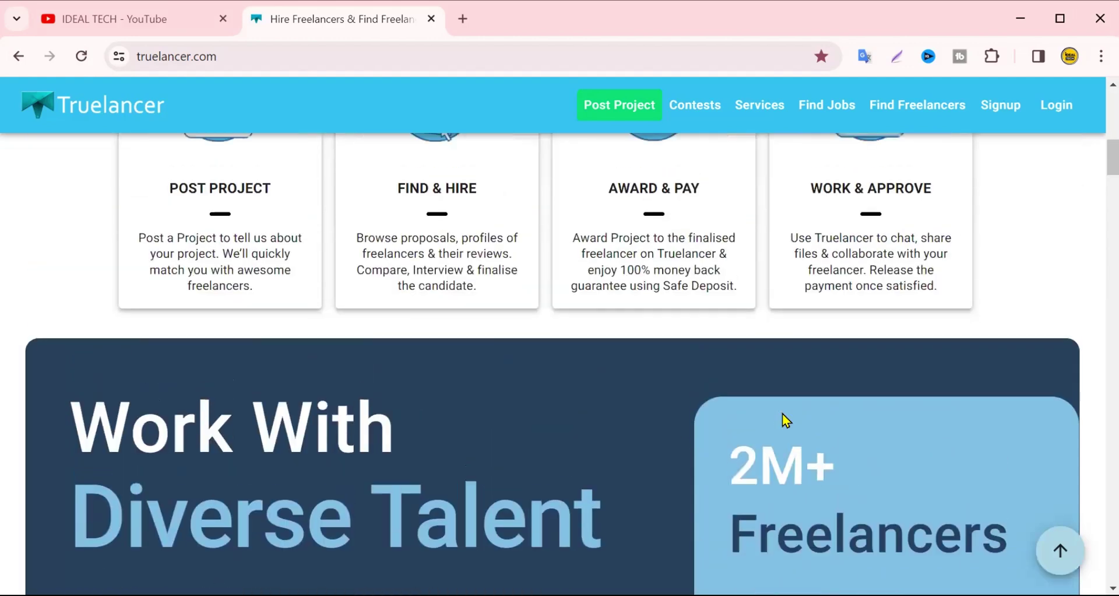
scroll(789, 420, "up", 14)
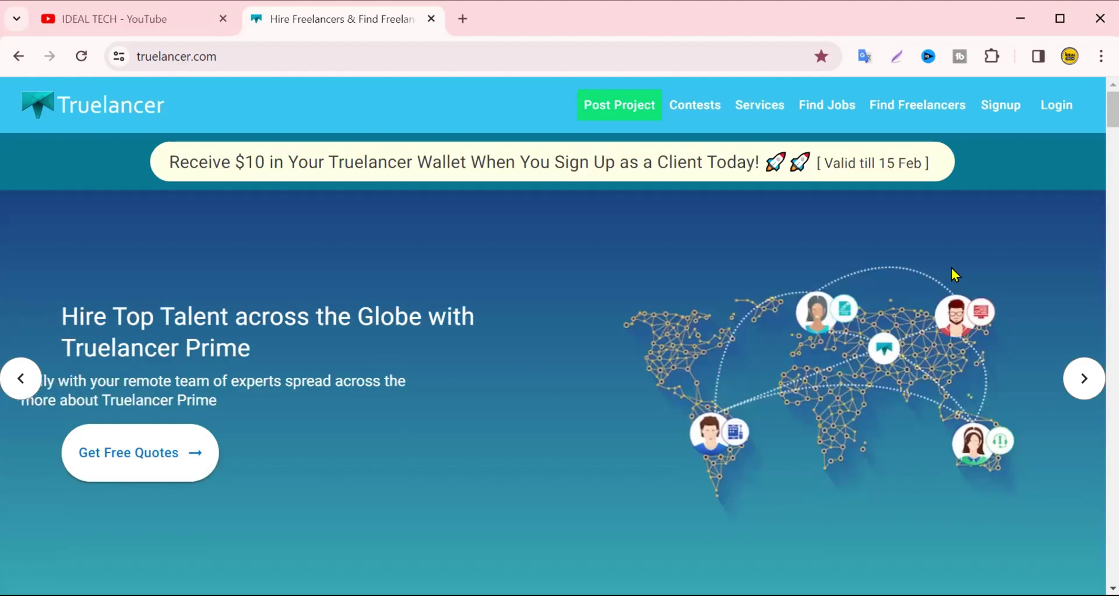
- Open the Create a Free Account signup page from the top navigation
left_click(999, 112)
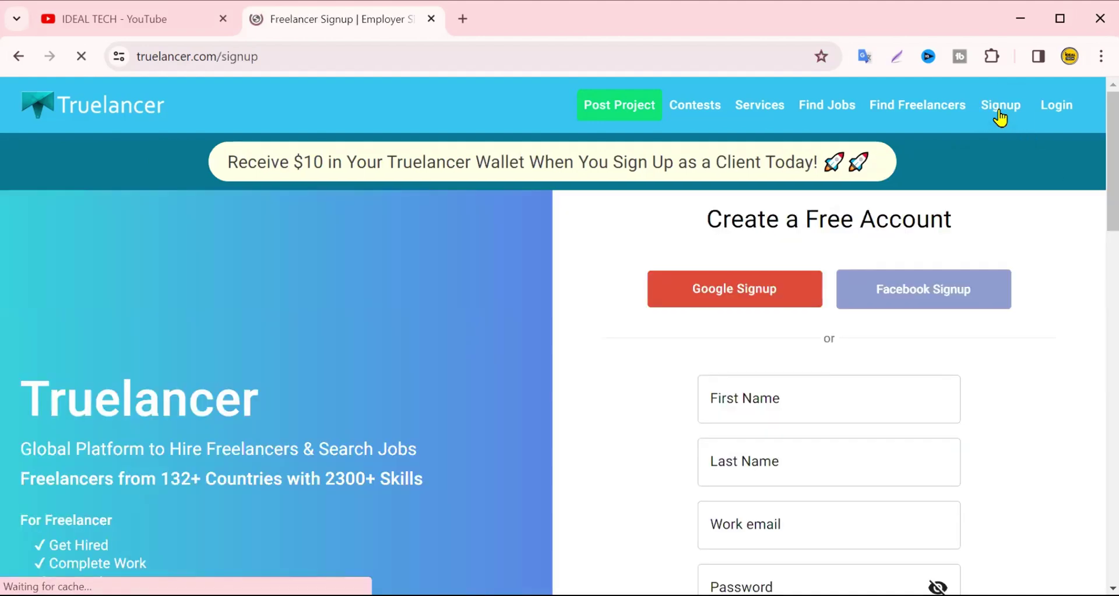
scroll(849, 232, "down", 2)
scroll(850, 232, "down", 2)
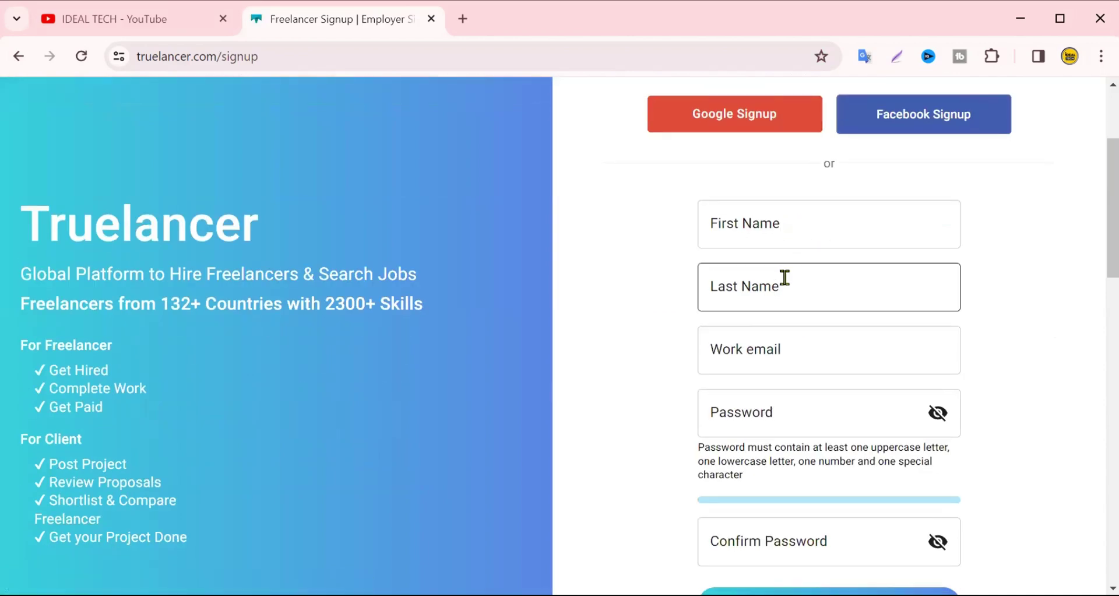
scroll(784, 284, "down", 3)
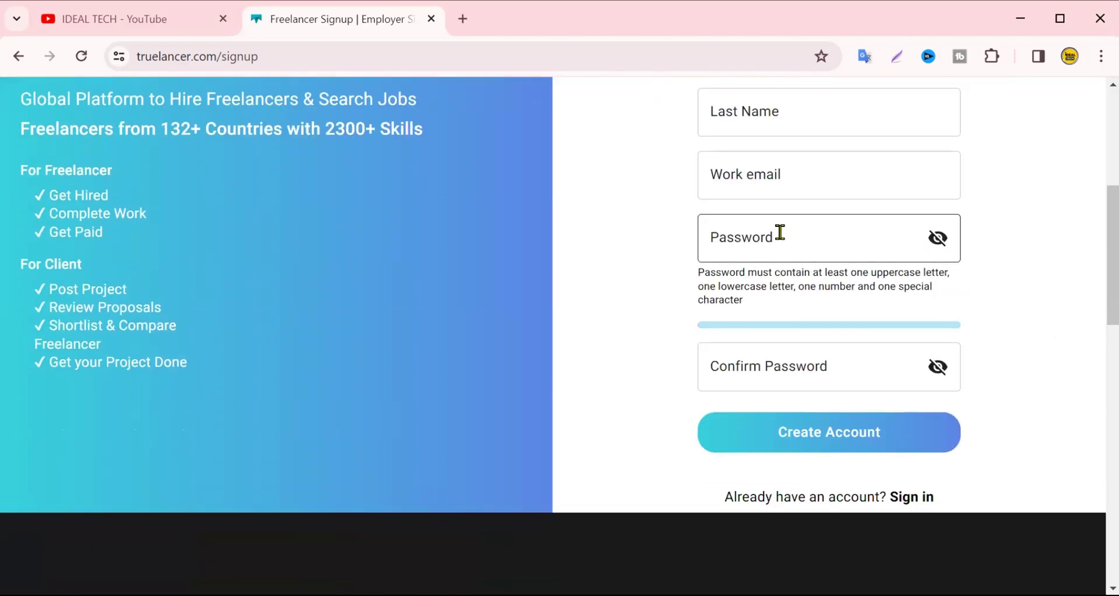
scroll(810, 280, "up", 3)
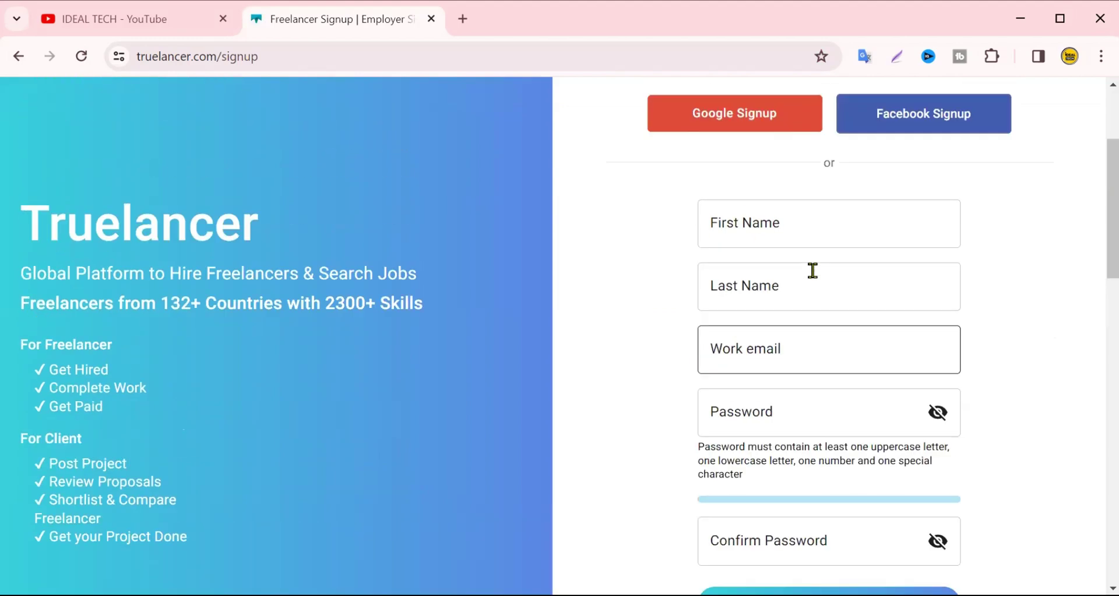
- Enter the first name, the last name and the saved work email
left_click(749, 220)
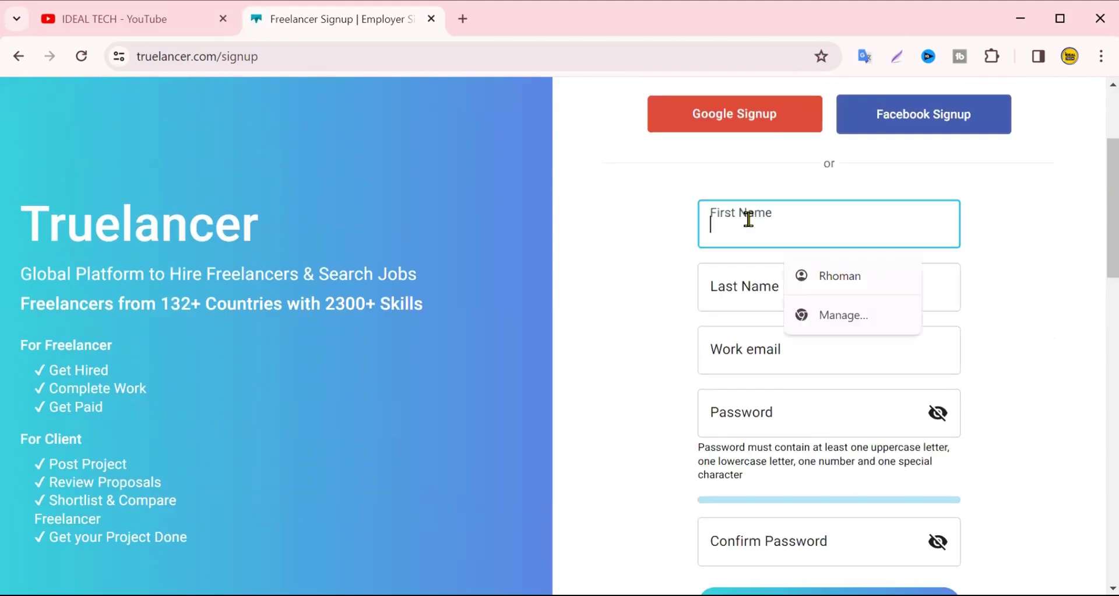
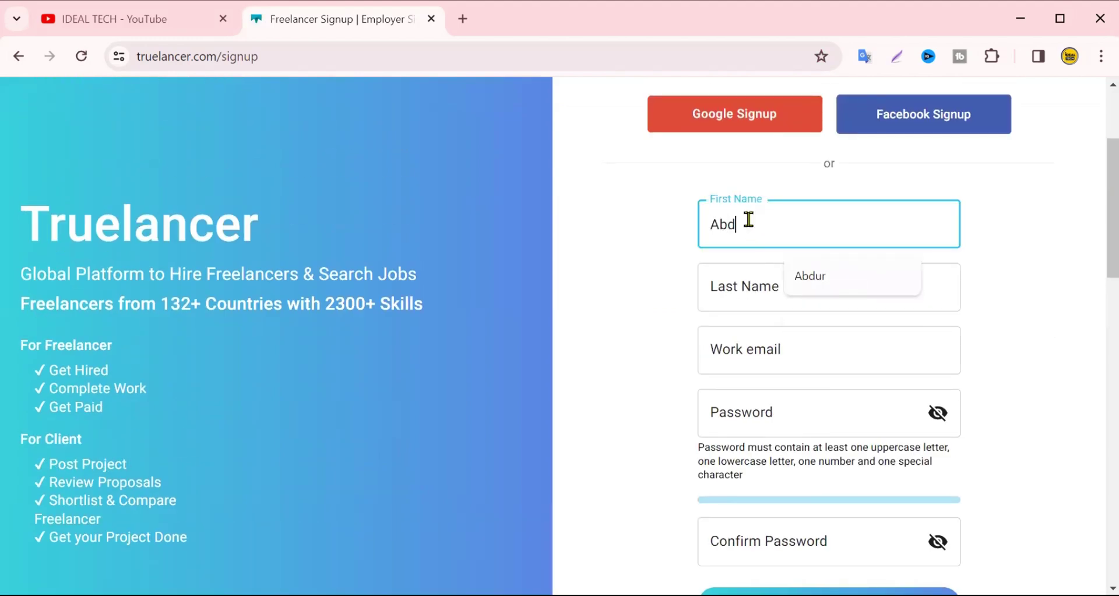
left_click(764, 291)
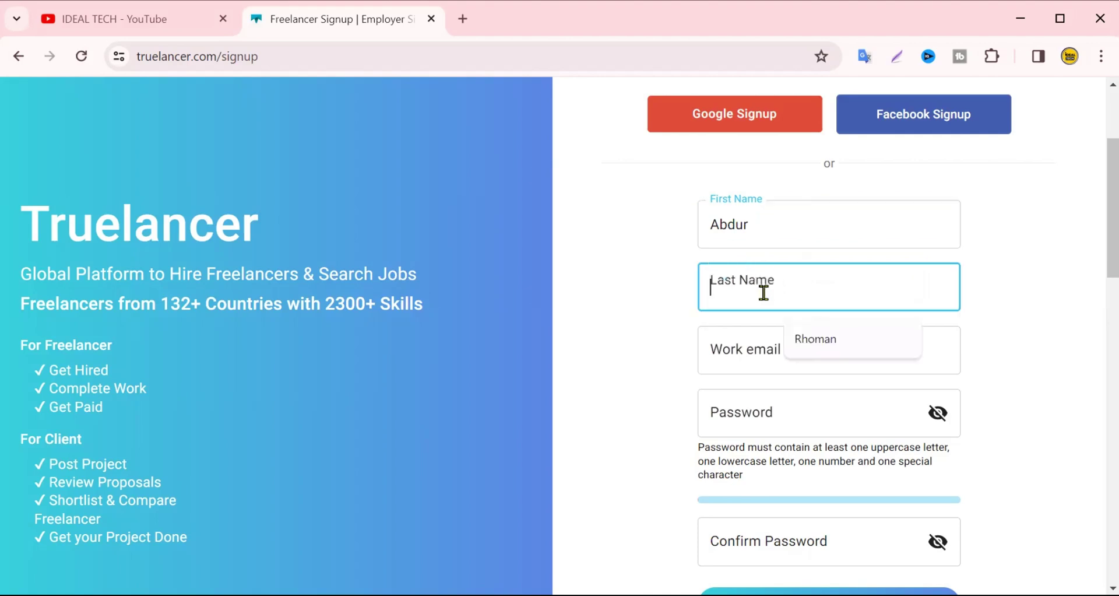
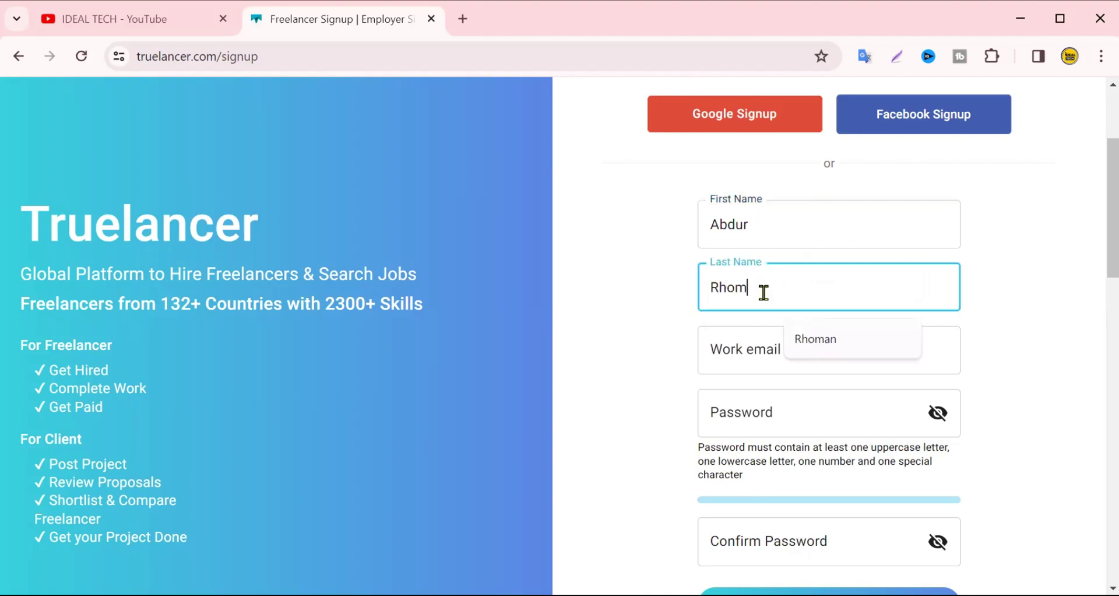
scroll(781, 265, "down", 1)
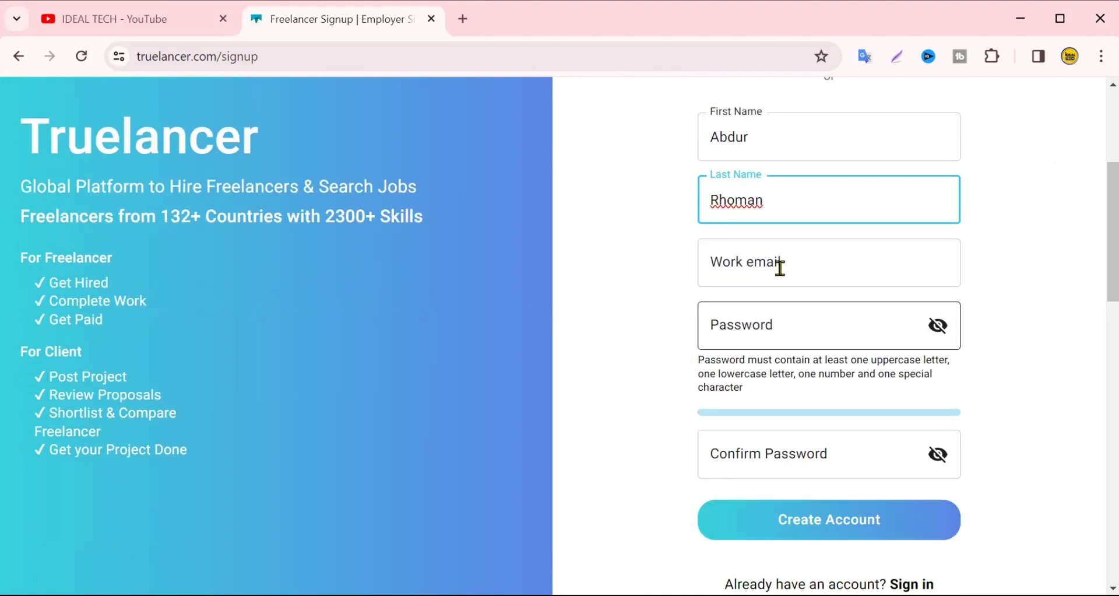
left_click(779, 261)
left_click(816, 326)
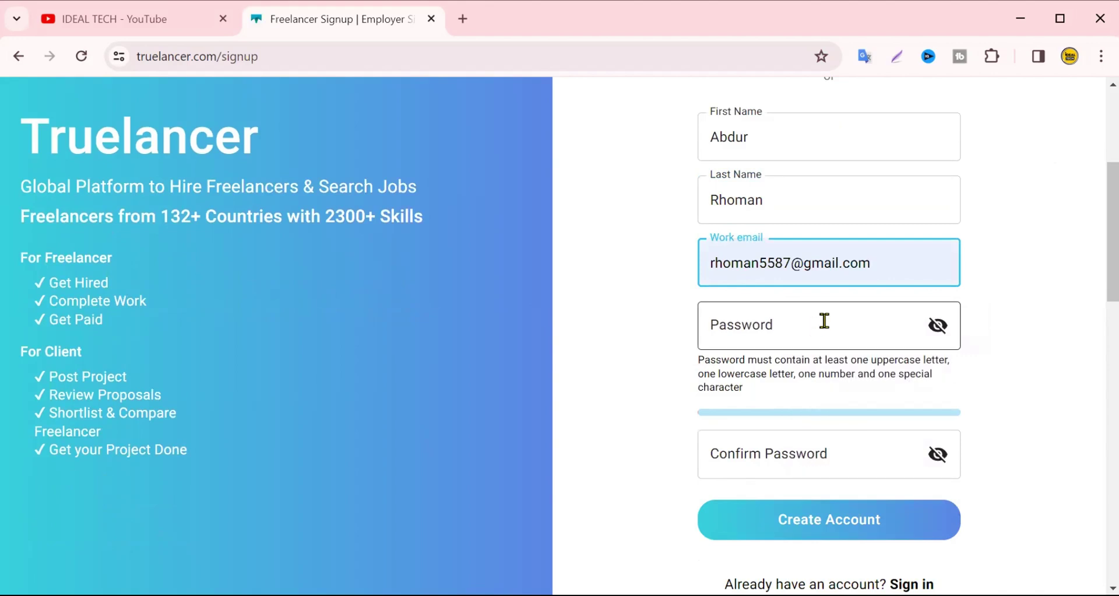
- Enter a matching password and confirmation, then create the account
scroll(825, 320, "down", 3)
left_click(760, 172)
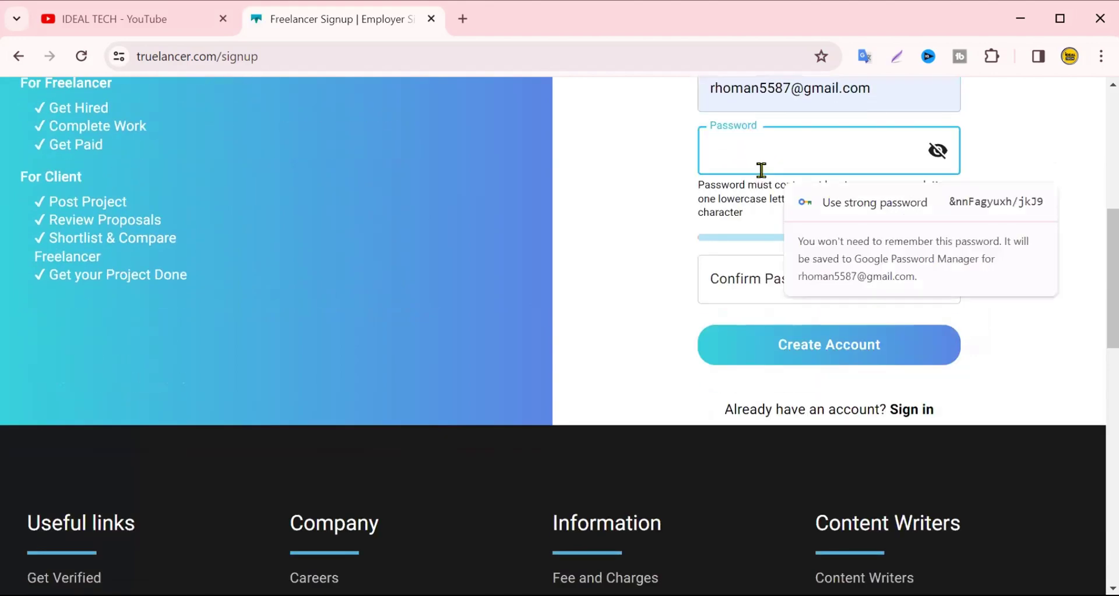
left_click(850, 283)
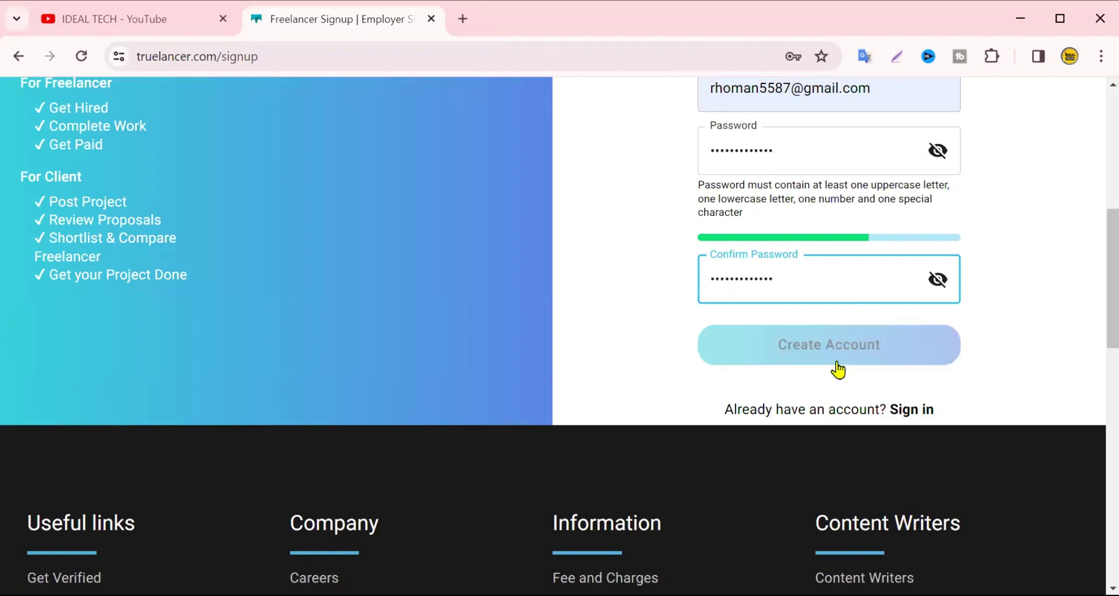
left_click(1057, 314)
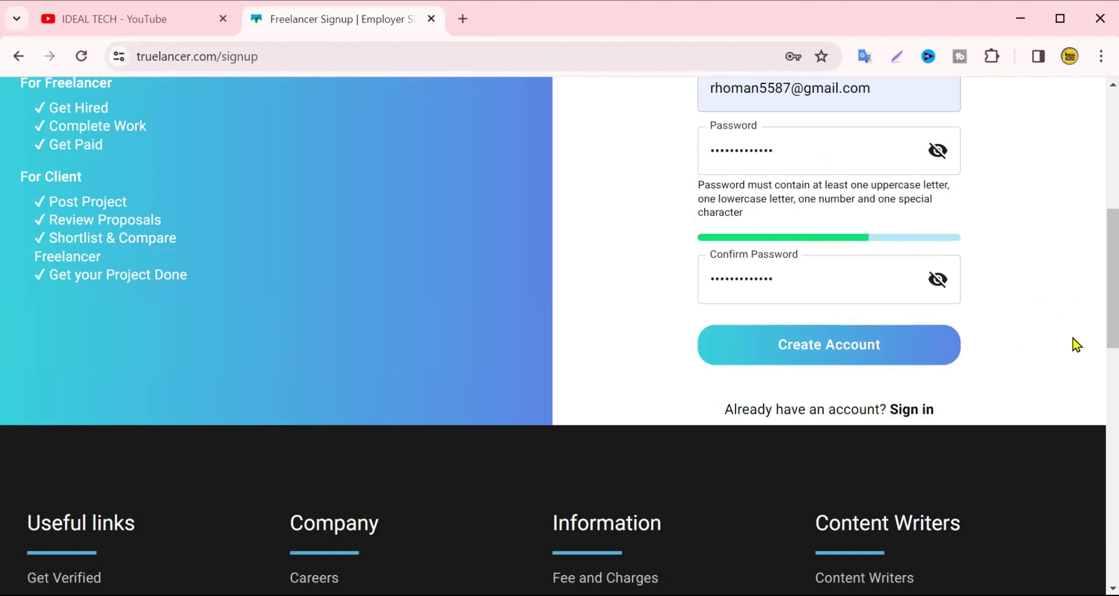
left_click(848, 358)
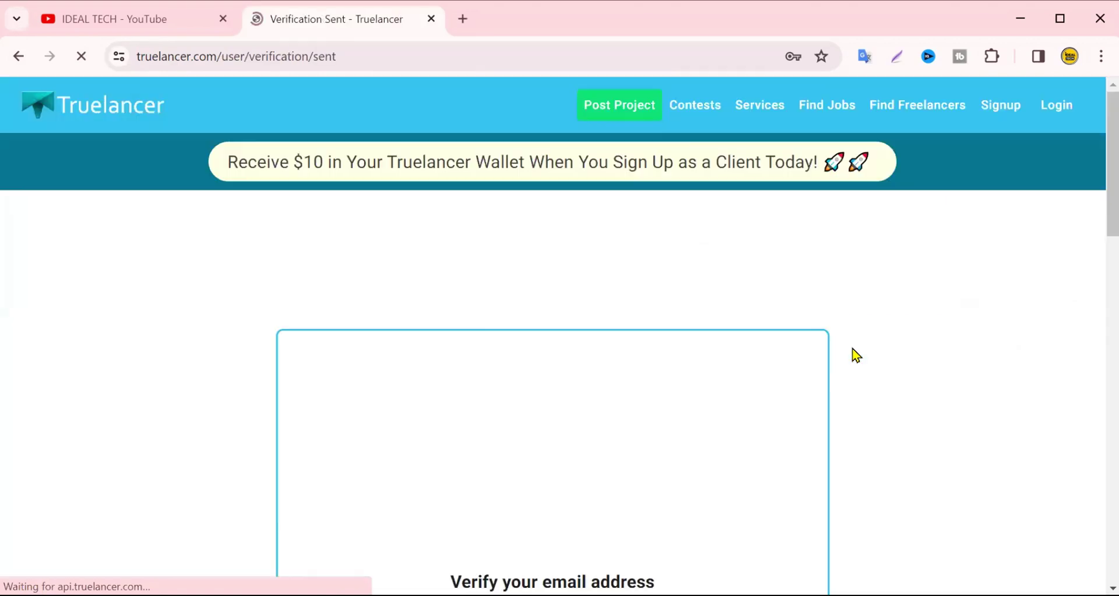
- Save the new password in Chrome, view the verify-email notice, and open a new tab
left_click(707, 327)
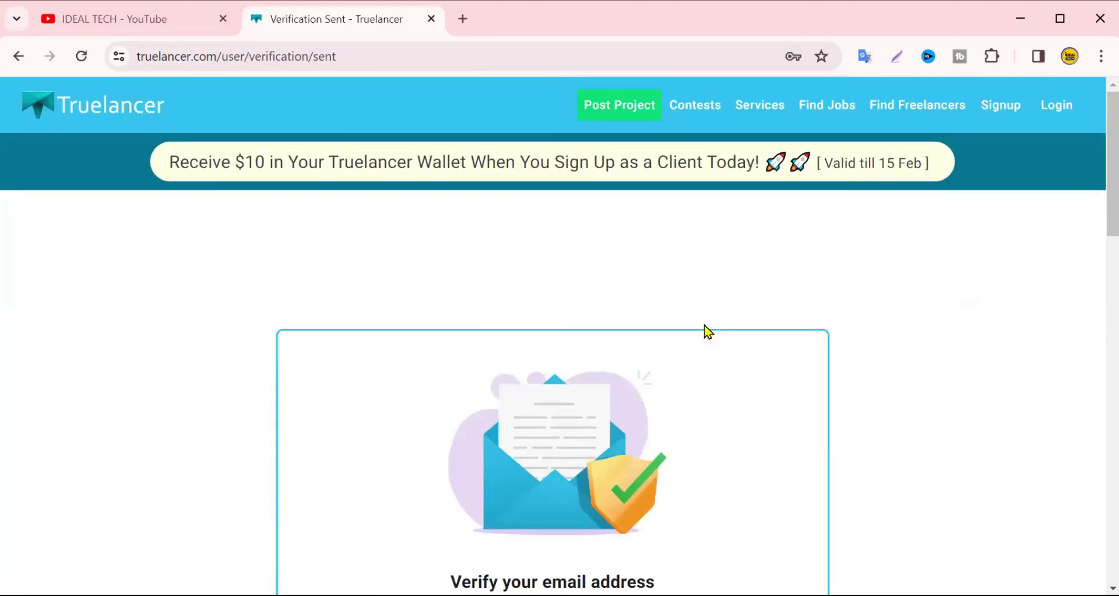
scroll(708, 331, "down", 3)
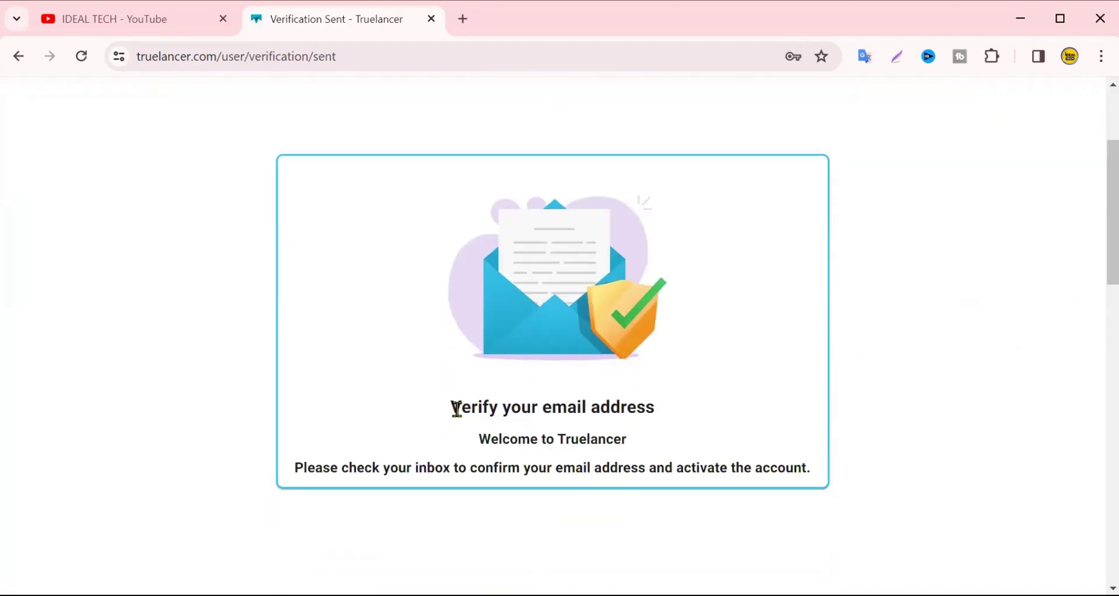
left_click(458, 30)
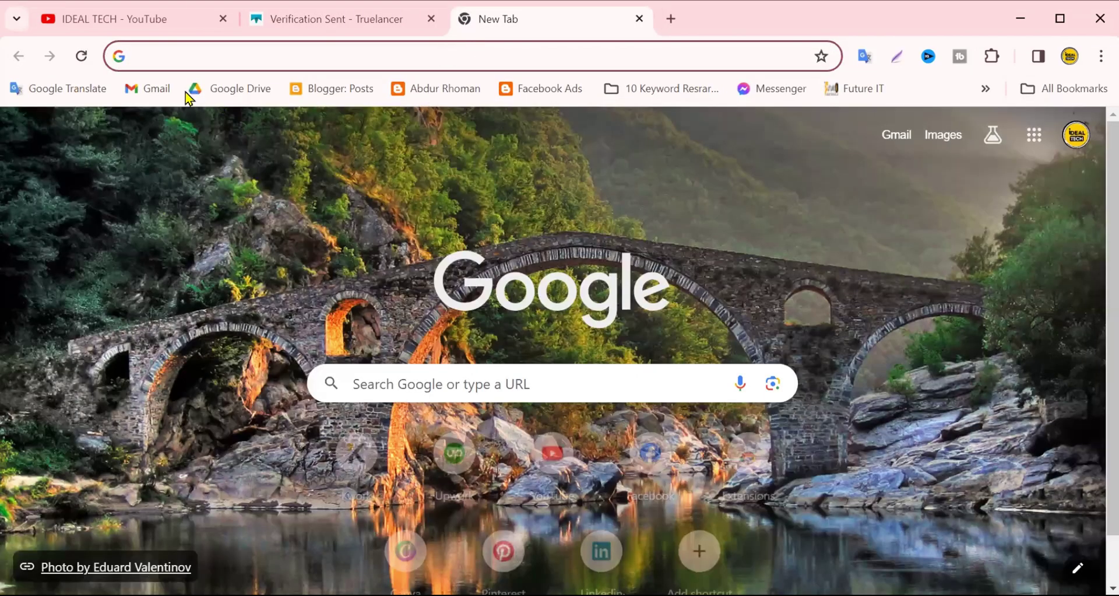
- Open Gmail and follow the Truelancer email's Verify & Activate Account link
left_click(167, 88)
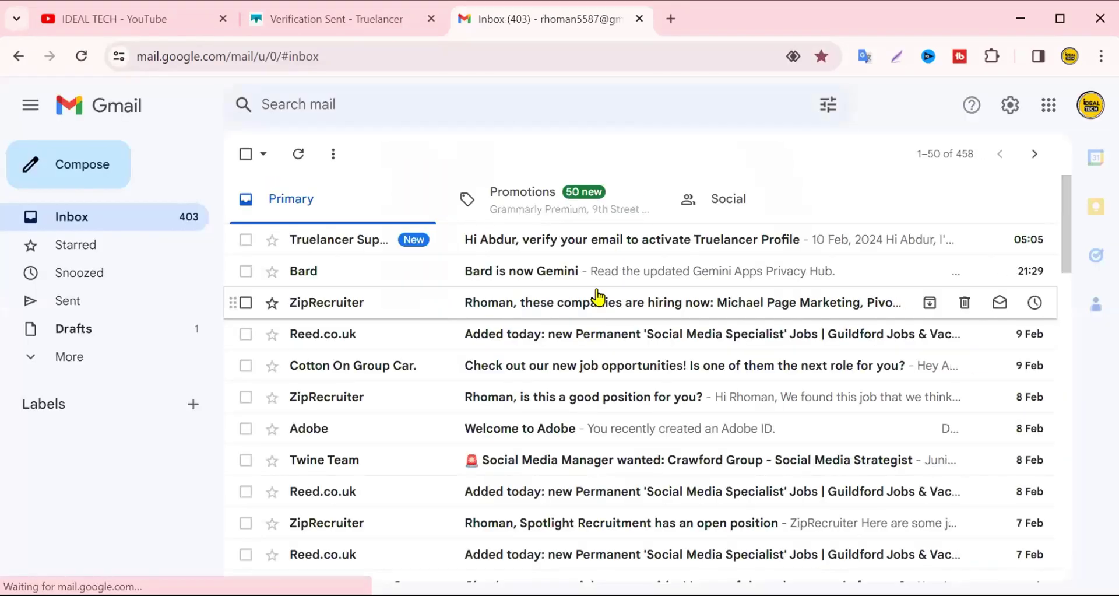
left_click(570, 247)
scroll(569, 265, "down", 5)
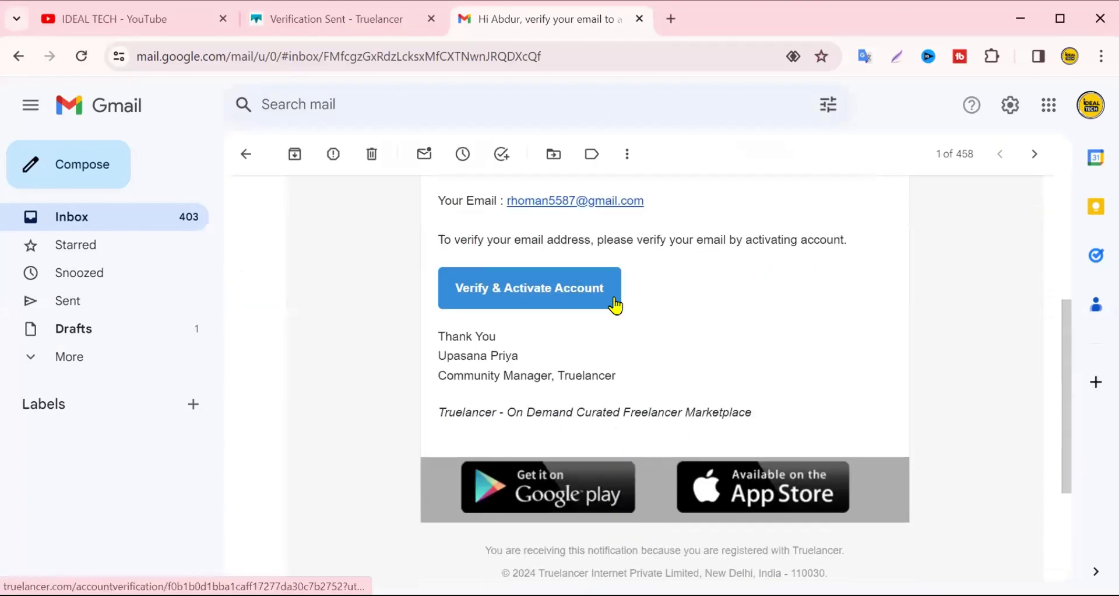
left_click(552, 298)
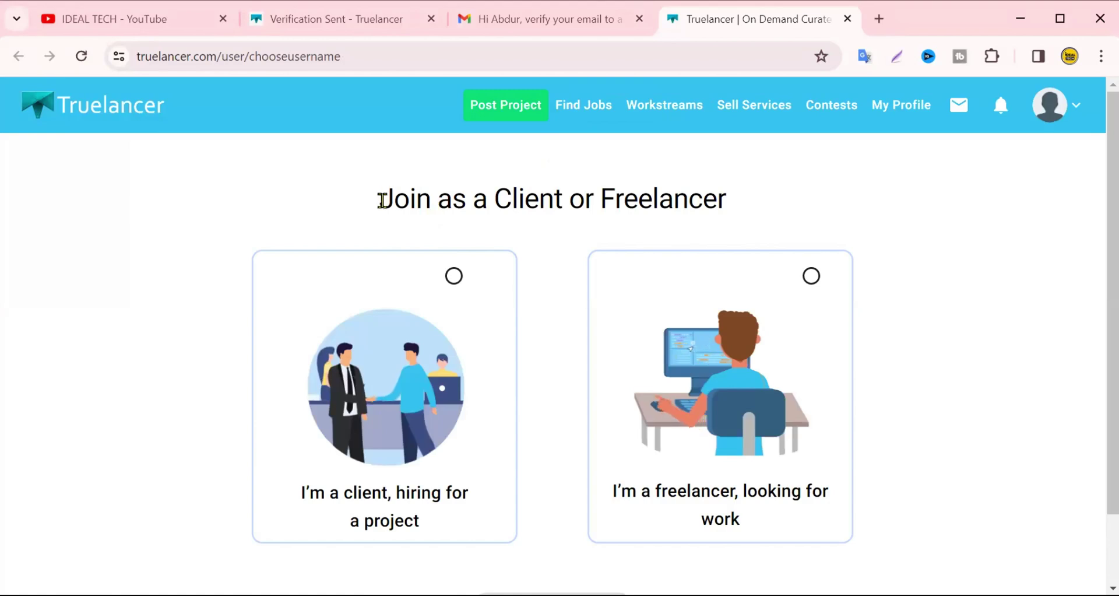
- Choose 'I'm a freelancer, looking for work' and apply as a freelancer
left_click_drag(382, 200, 752, 214)
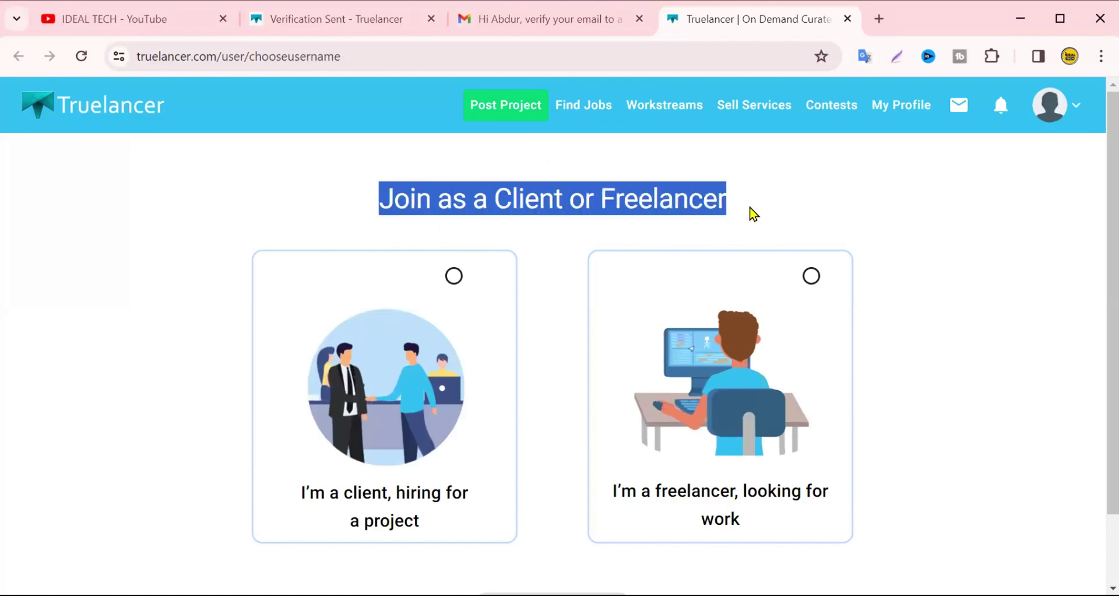
left_click(864, 209)
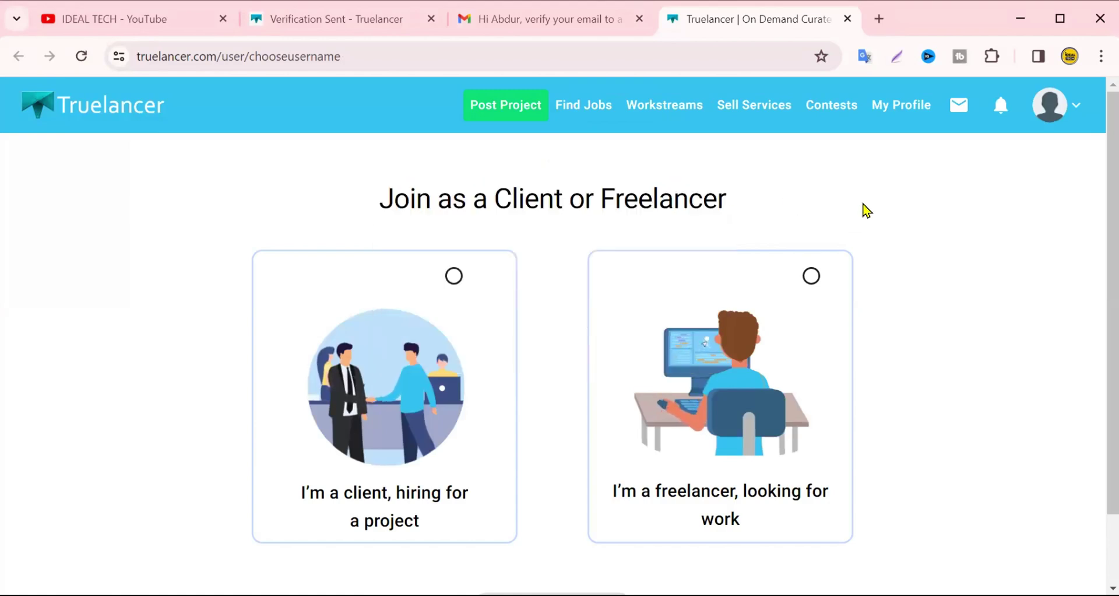
scroll(866, 210, "down", 2)
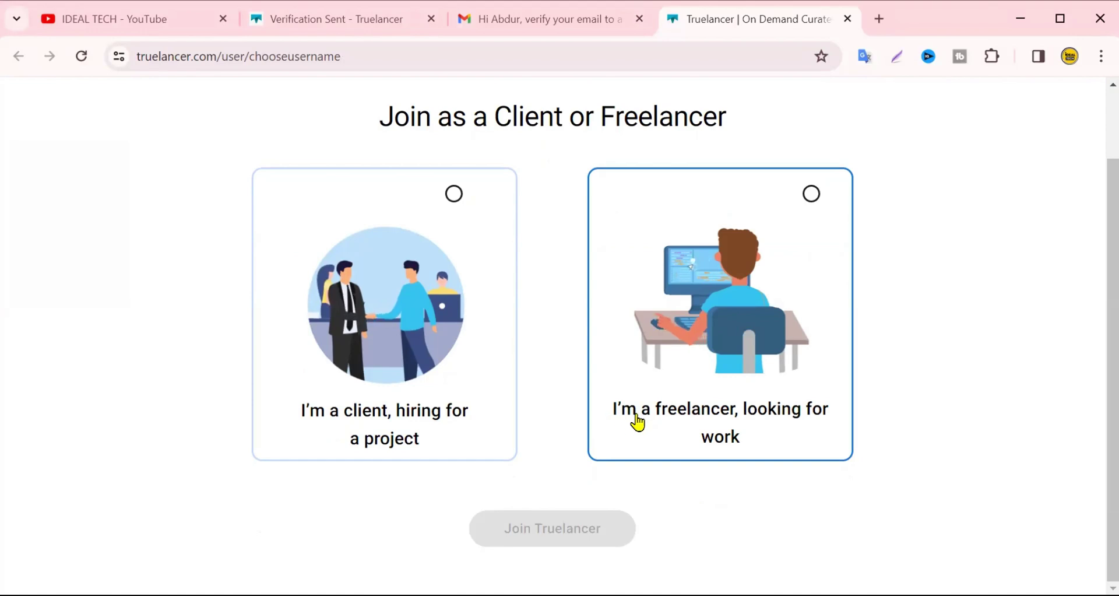
left_click(810, 196)
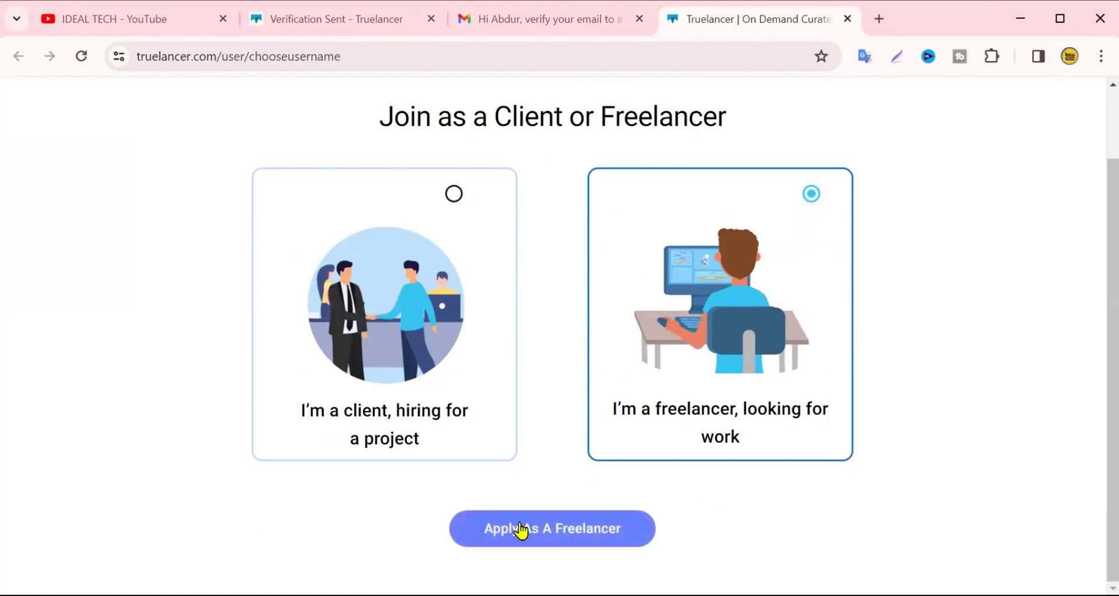
left_click(554, 531)
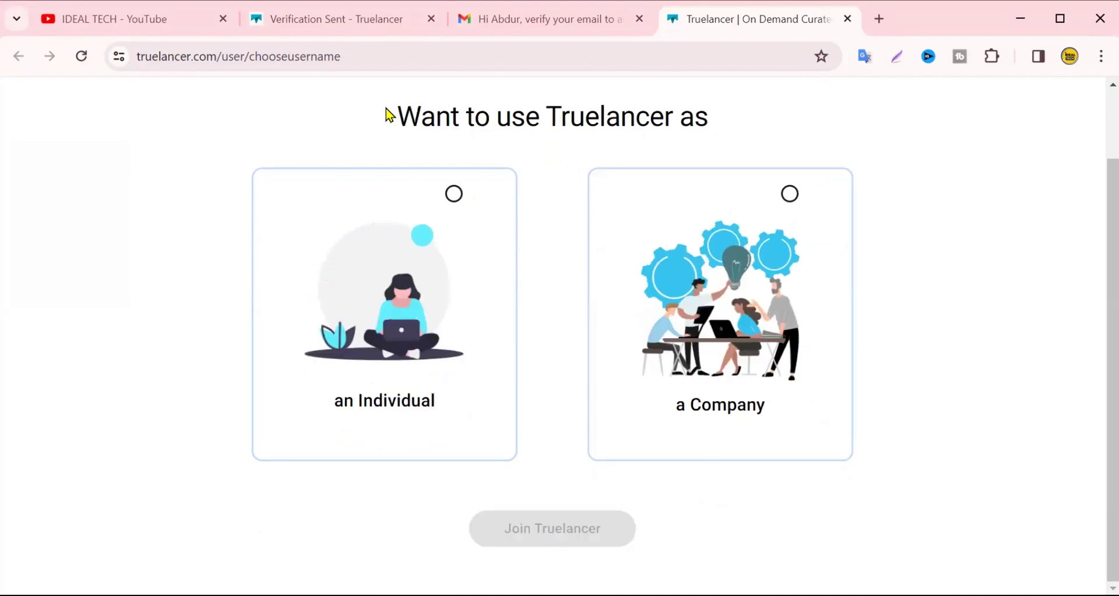
- Select the 'an Individual' card and join Truelancer as an individual
left_click_drag(394, 114, 714, 127)
left_click(583, 148)
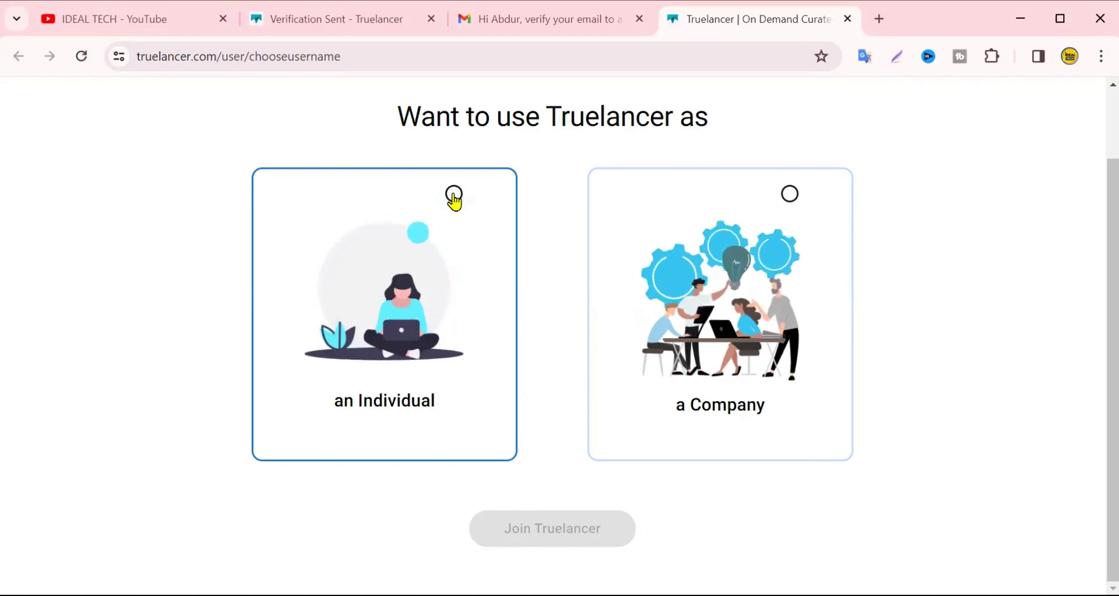
left_click(454, 195)
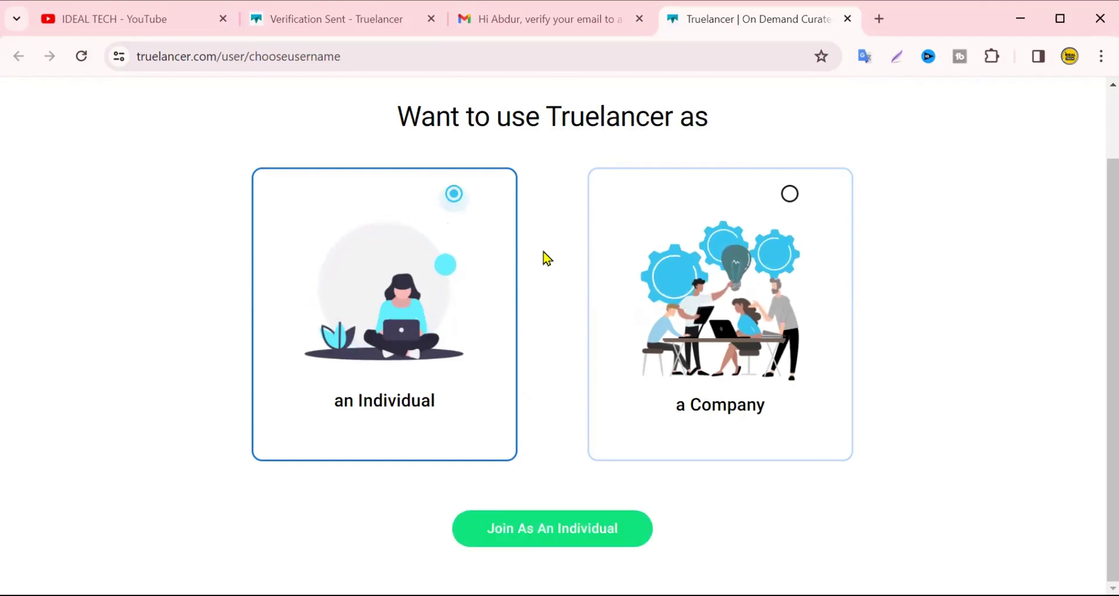
left_click(527, 536)
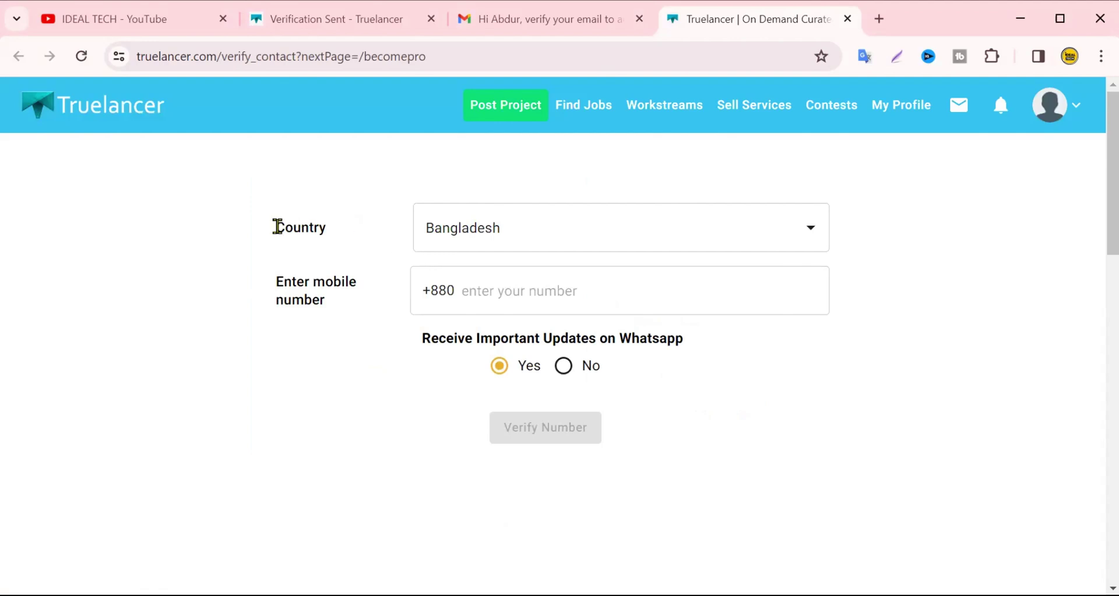
- Fill in the saved mobile number, keeping Bangladesh as the country
left_click_drag(278, 227, 340, 229)
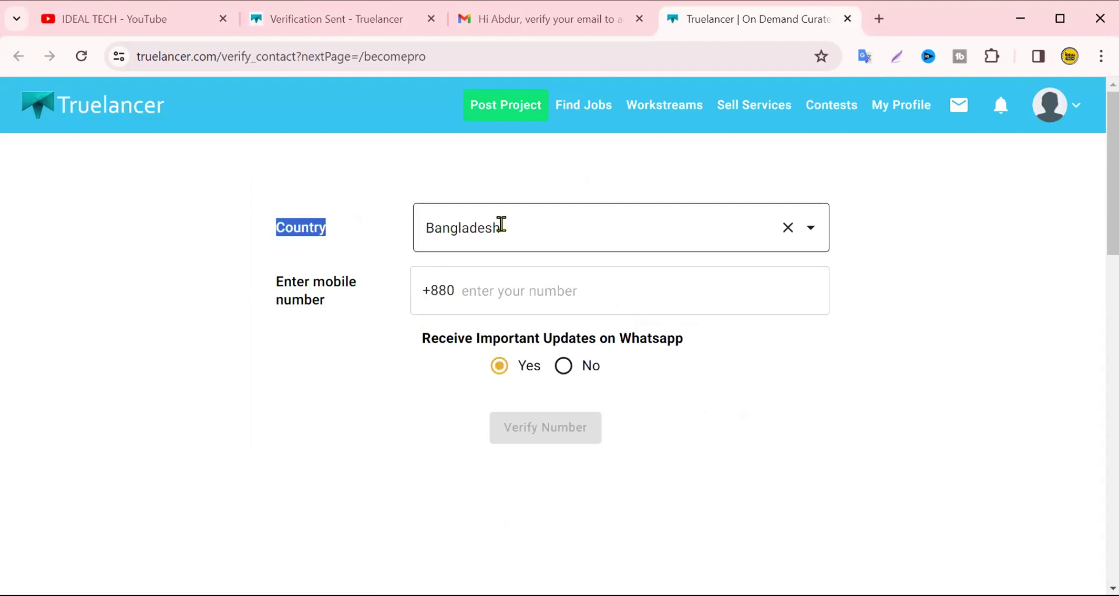
left_click(260, 206)
left_click_drag(277, 286, 342, 307)
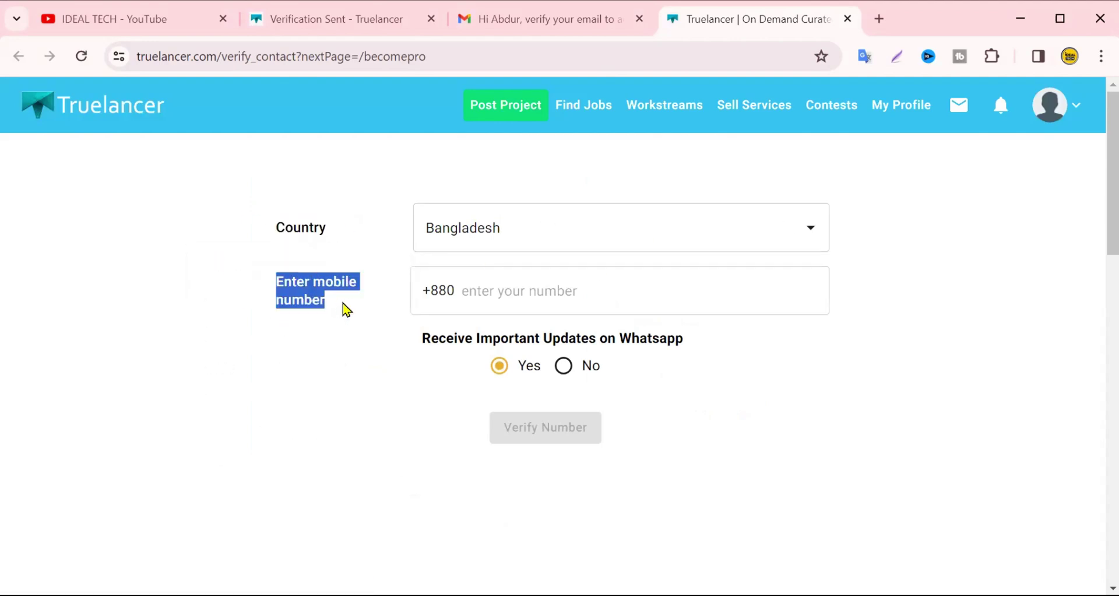
left_click(485, 296)
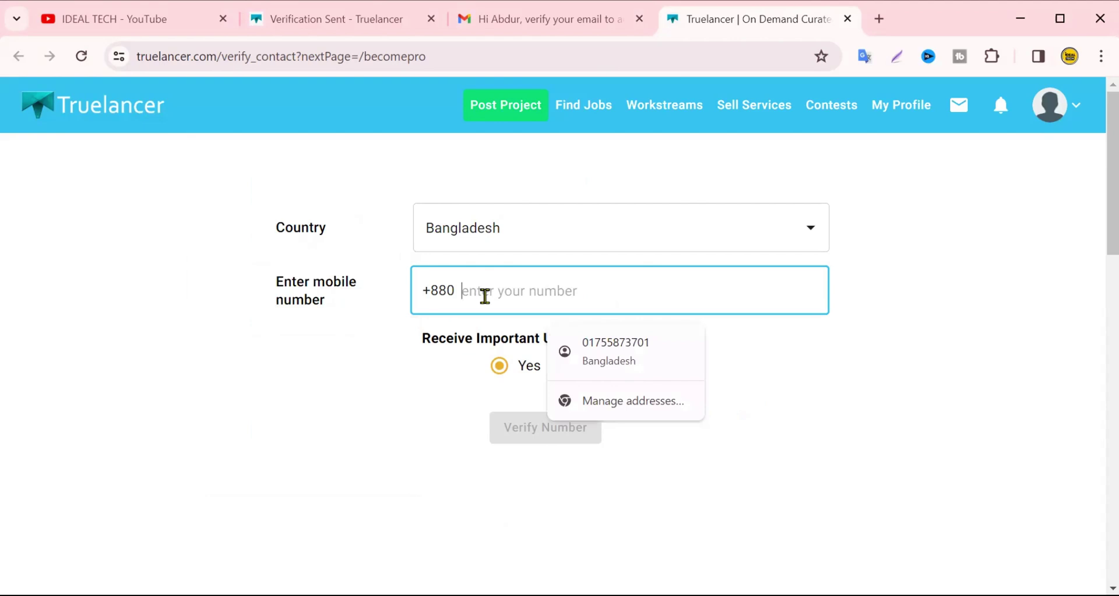
left_click(600, 361)
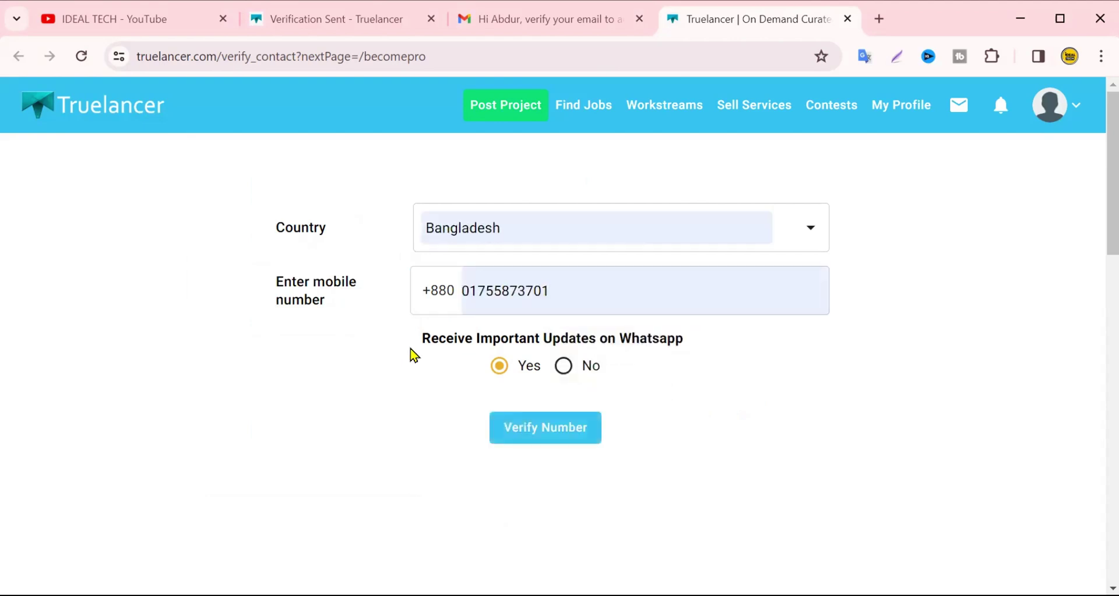
- Answer 'No' to WhatsApp updates and submit the number for verification
left_click_drag(424, 344, 742, 347)
left_click(742, 347)
left_click(563, 369)
scroll(563, 373, "down", 2)
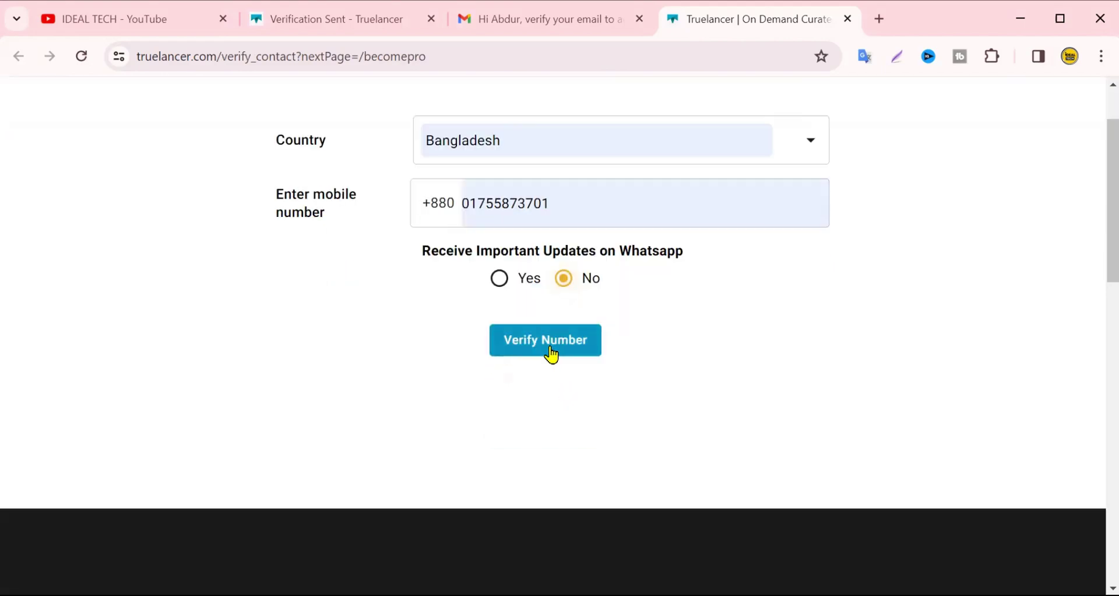
left_click(550, 349)
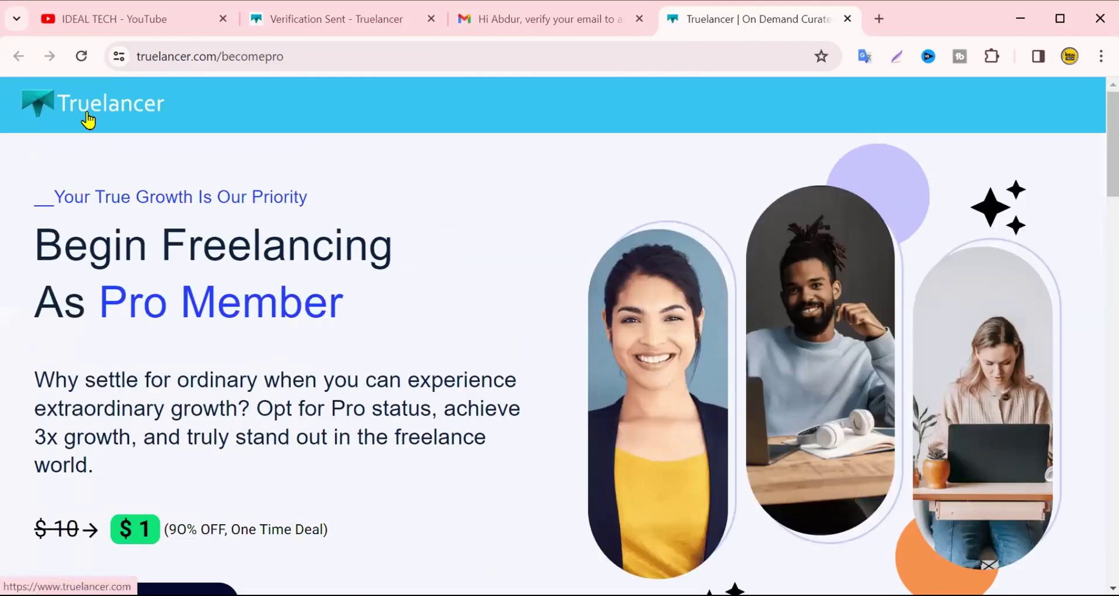
- Skip the Pro membership offer to reach the Update Information page
left_click(88, 121)
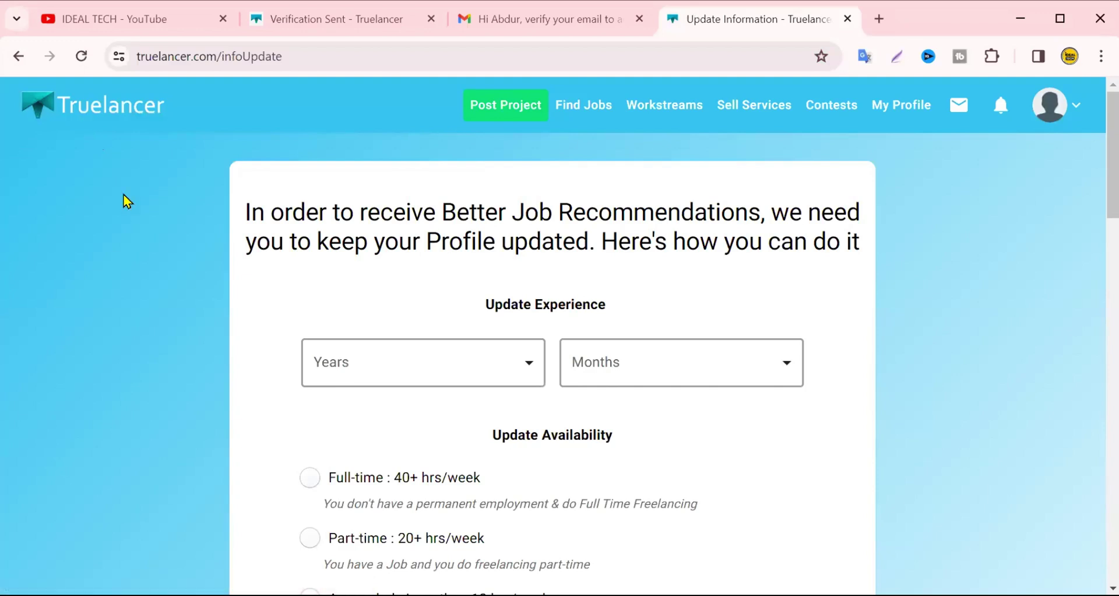
scroll(400, 242, "down", 6)
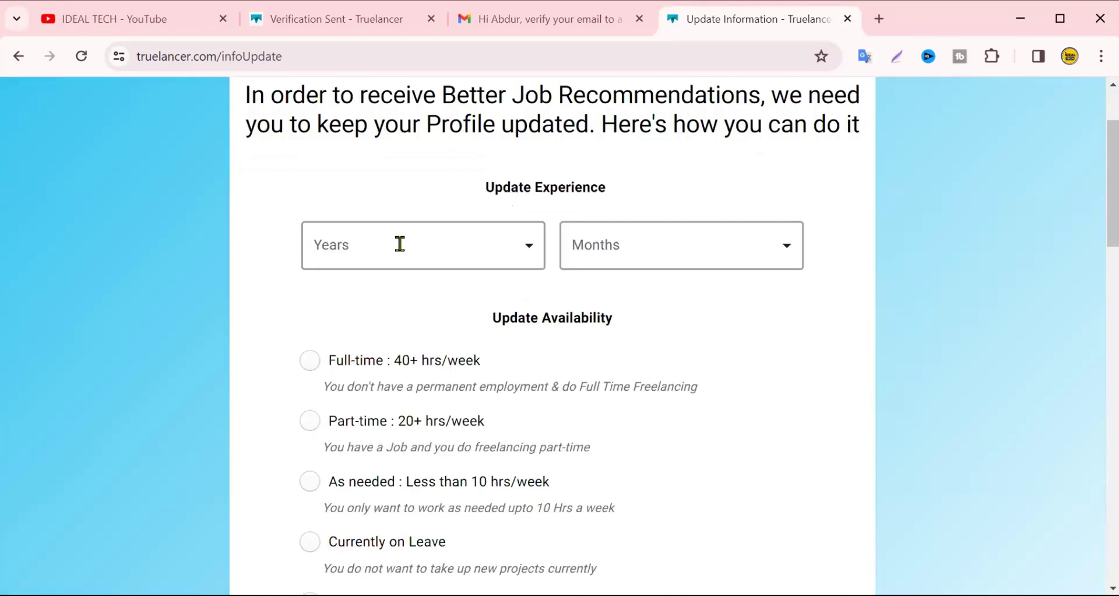
scroll(400, 250, "down", 6)
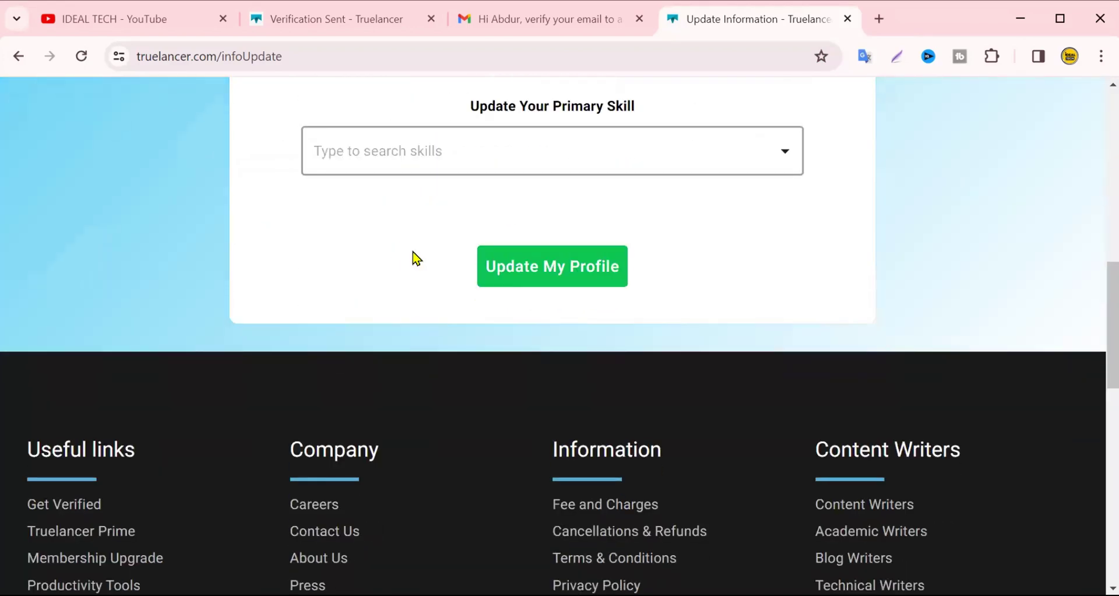
scroll(414, 257, "up", 12)
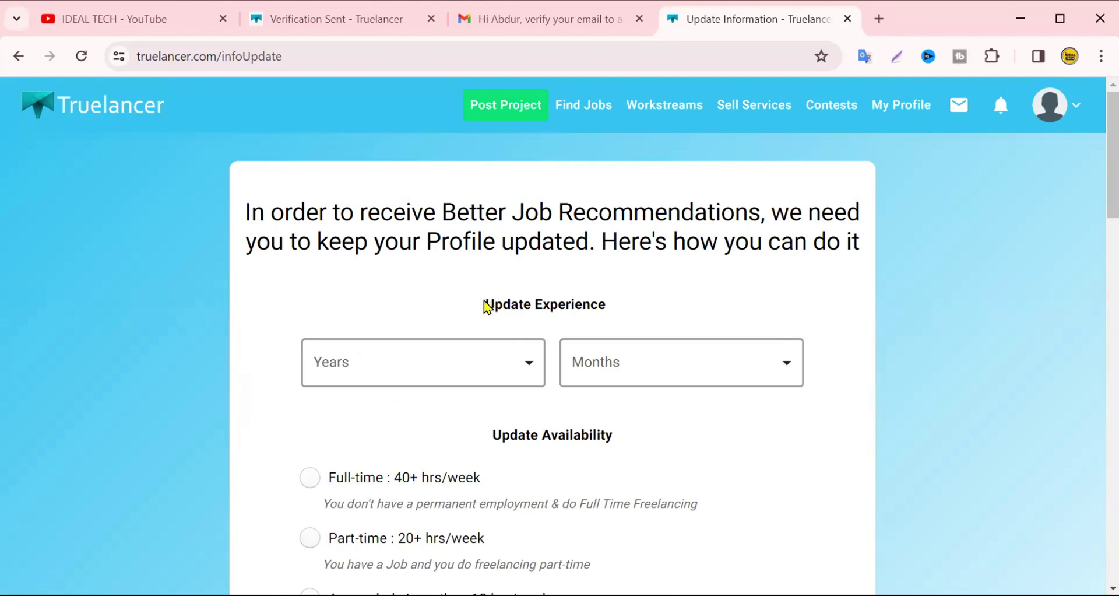
left_click_drag(489, 301, 627, 321)
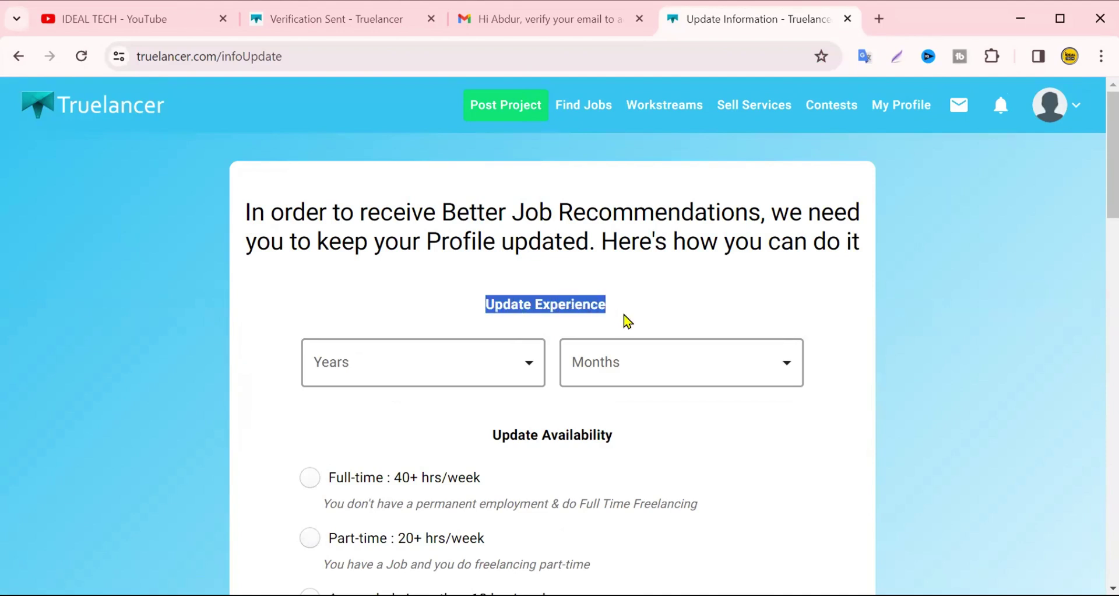
left_click(809, 293)
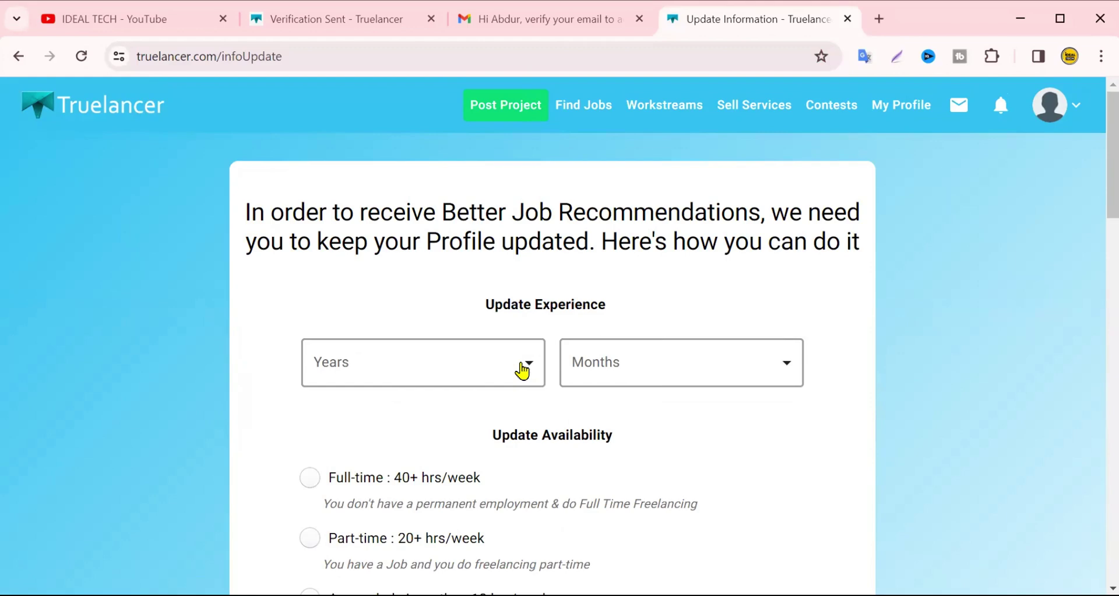
- Set experience to 4 years and 5 months
left_click(522, 368)
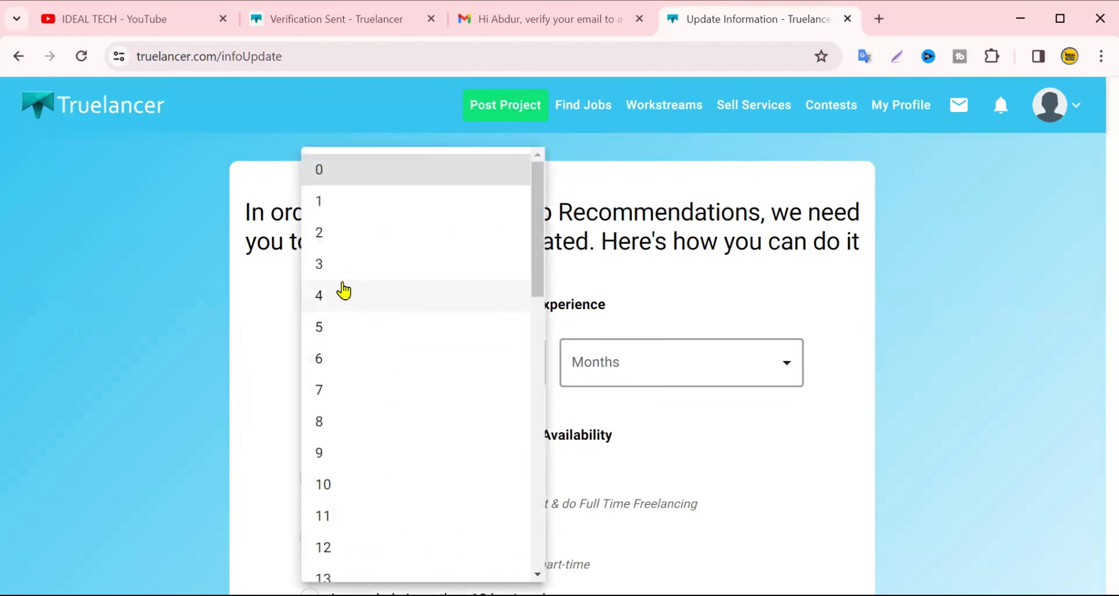
left_click(342, 295)
left_click(654, 371)
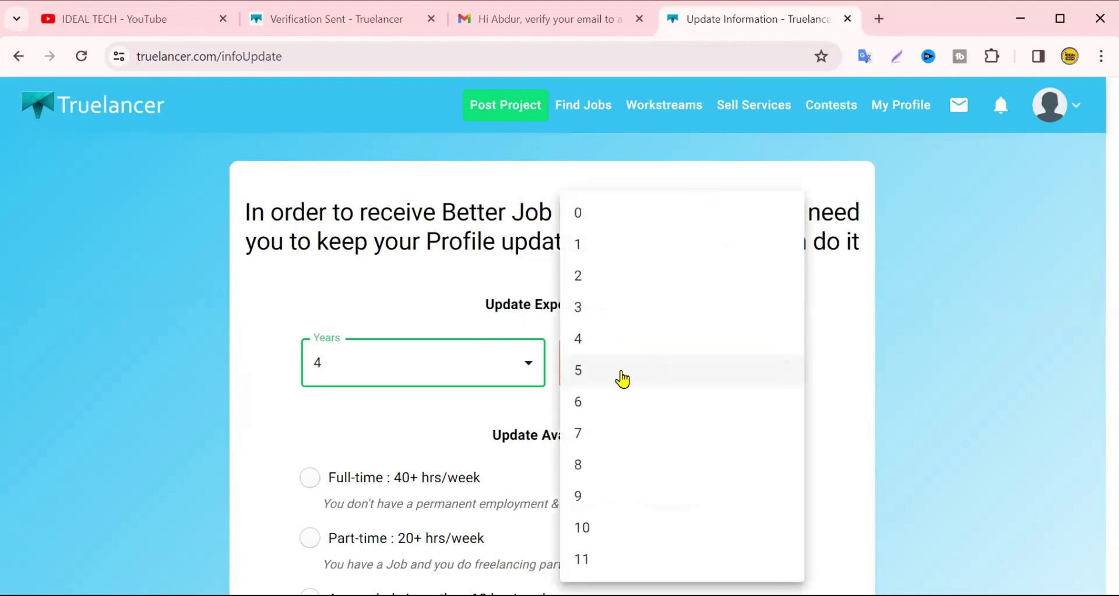
left_click(592, 381)
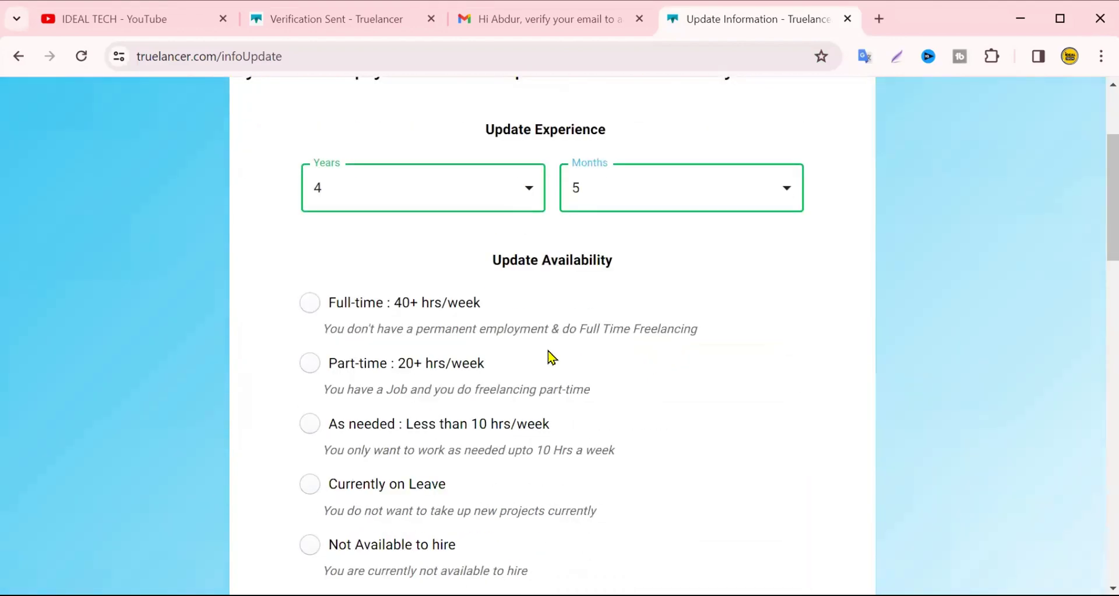
- Set availability to Full-time
left_click_drag(493, 265, 626, 268)
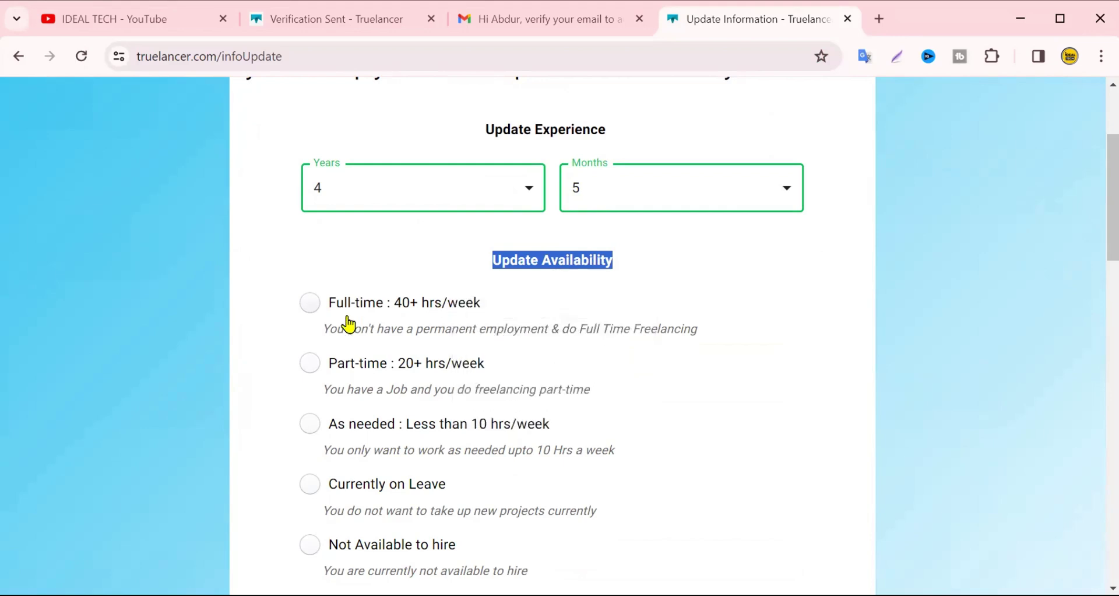
scroll(474, 359, "down", 2)
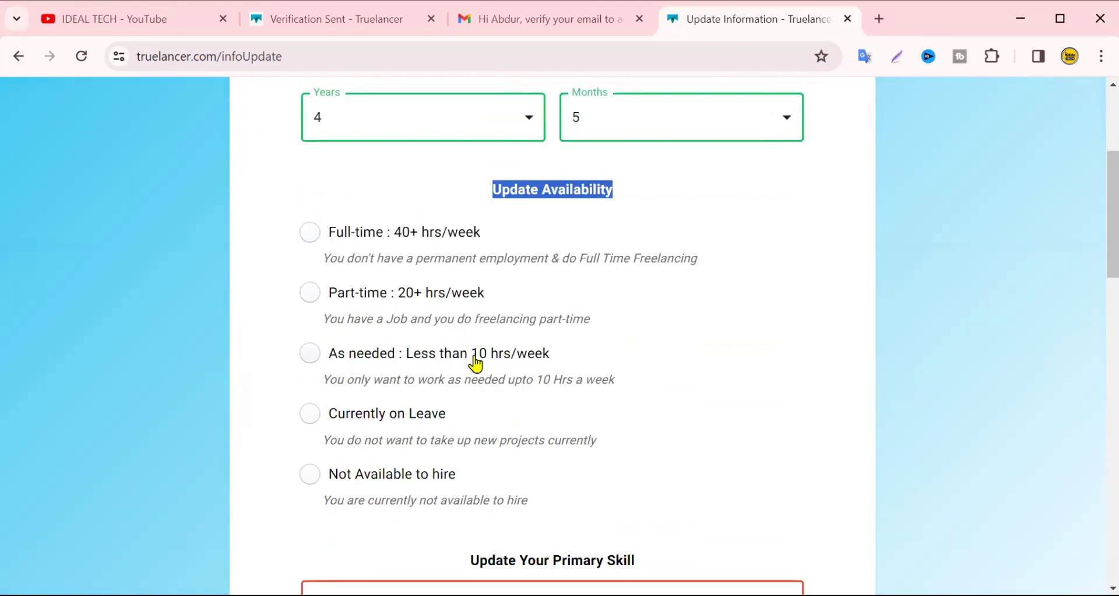
scroll(457, 412, "up", 2)
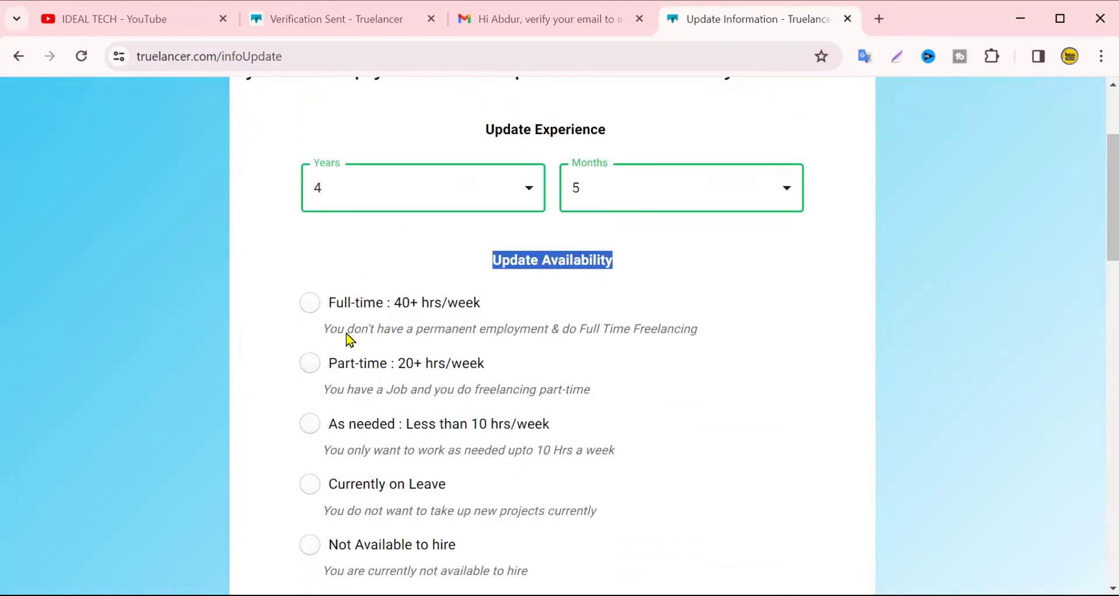
left_click(312, 307)
scroll(624, 268, "down", 2)
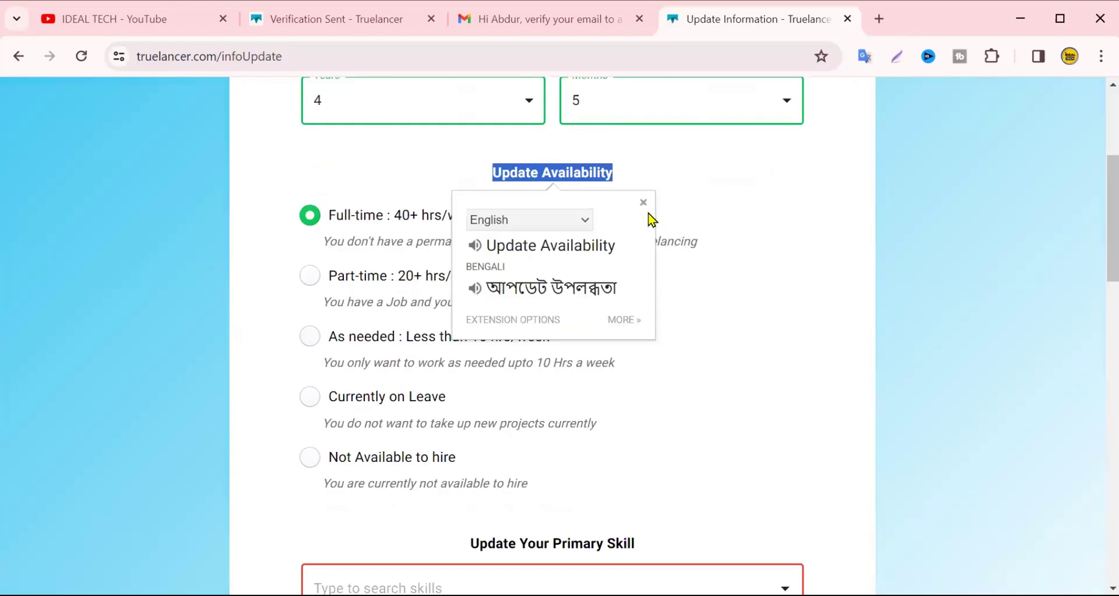
scroll(701, 318, "down", 4)
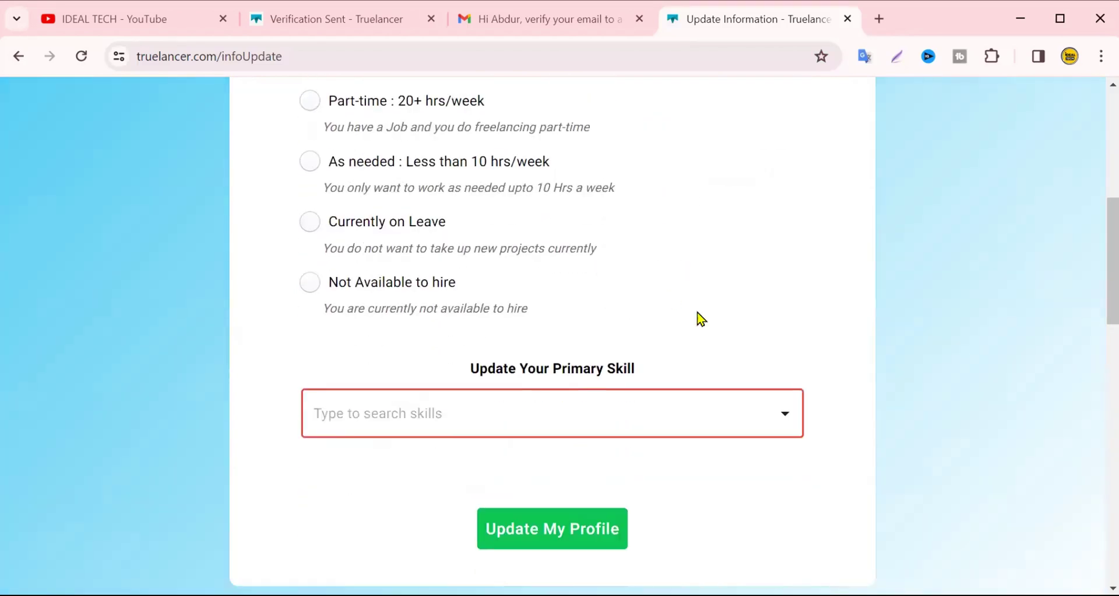
left_click_drag(472, 366, 645, 358)
scroll(645, 353, "down", 2)
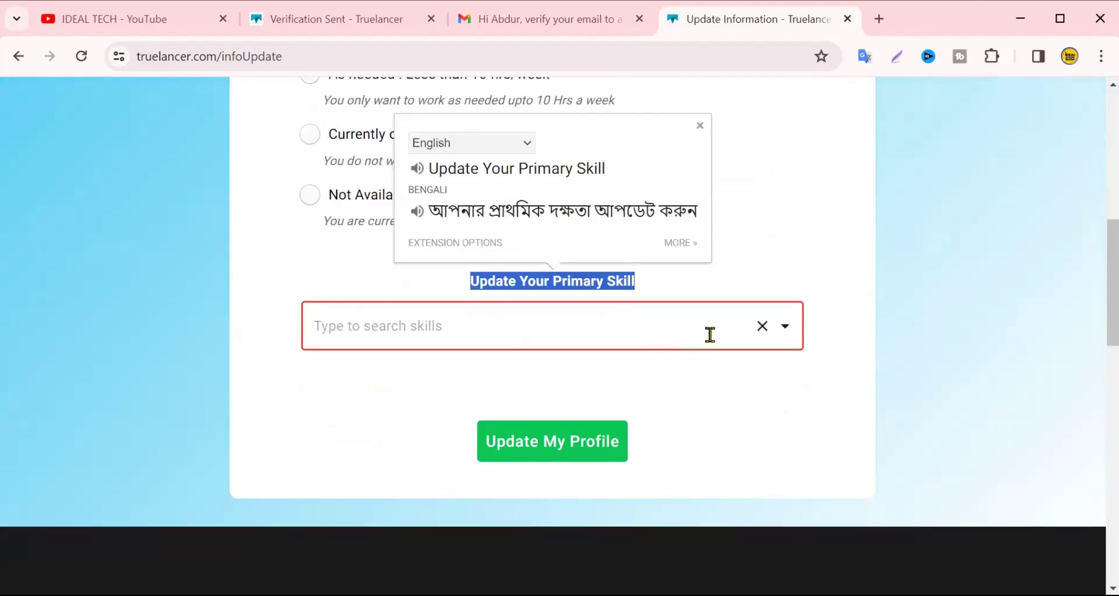
- Search 'Social me', choose Social Media Marketing as primary skill, and update the profile
left_click(783, 328)
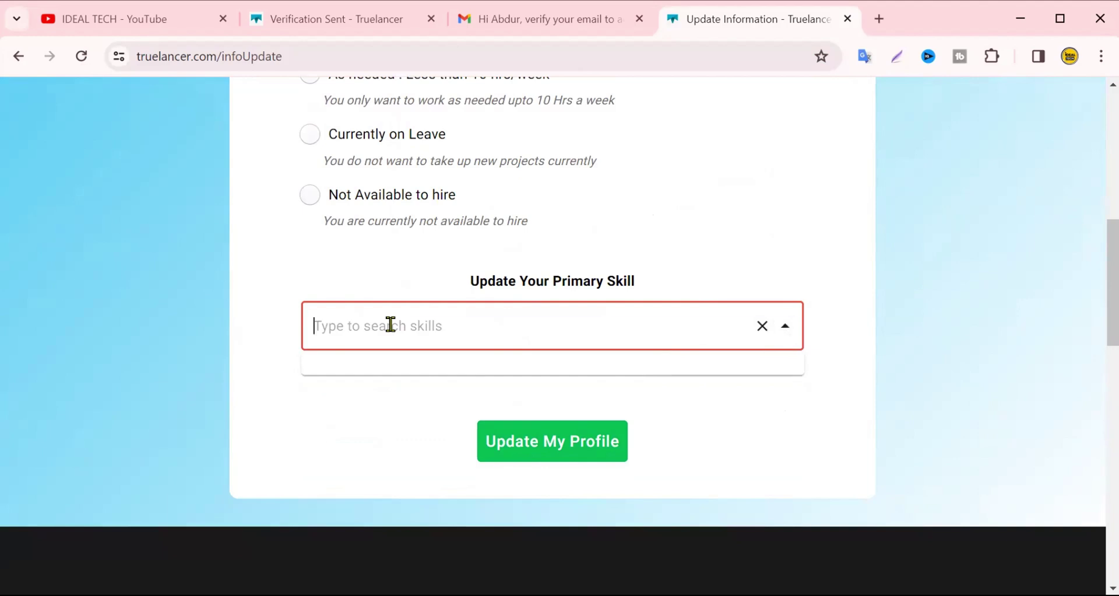
type("Soci")
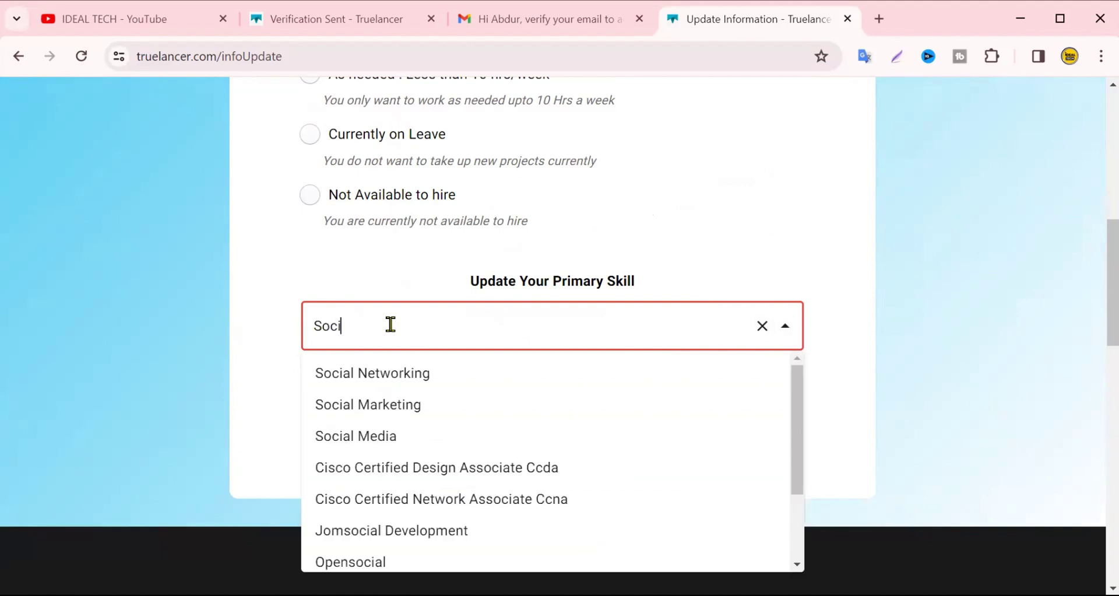
type("al m")
key("BackSpace")
type("l me")
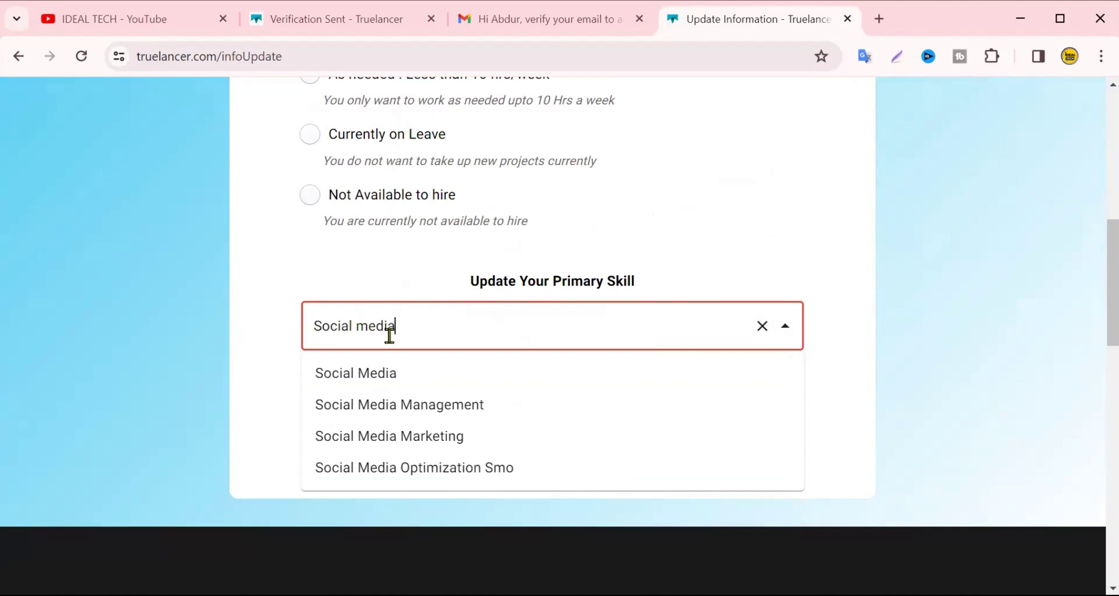
left_click(423, 441)
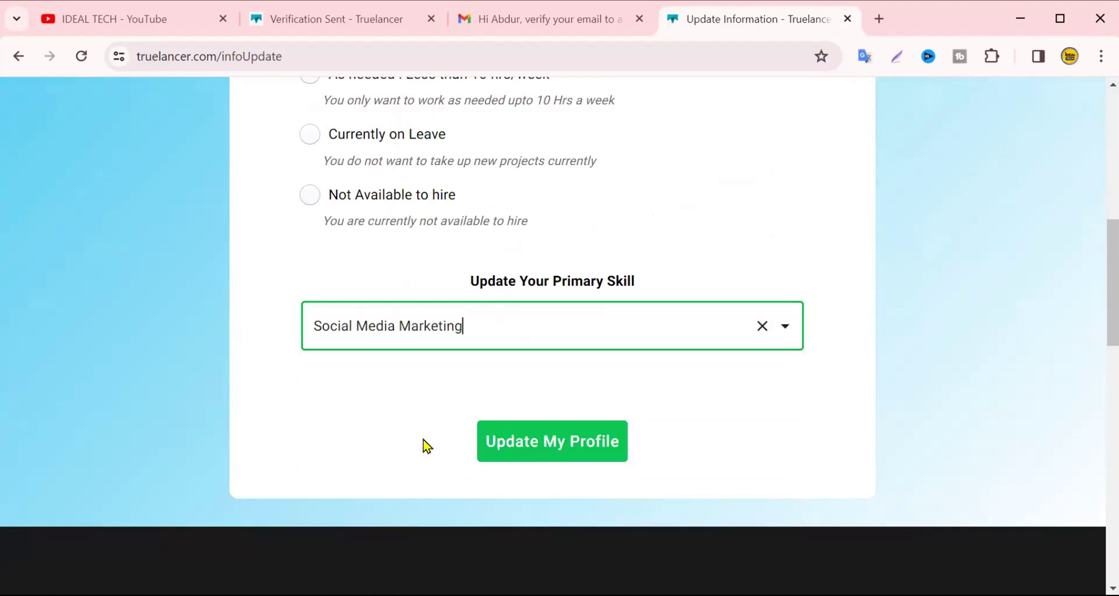
left_click(553, 454)
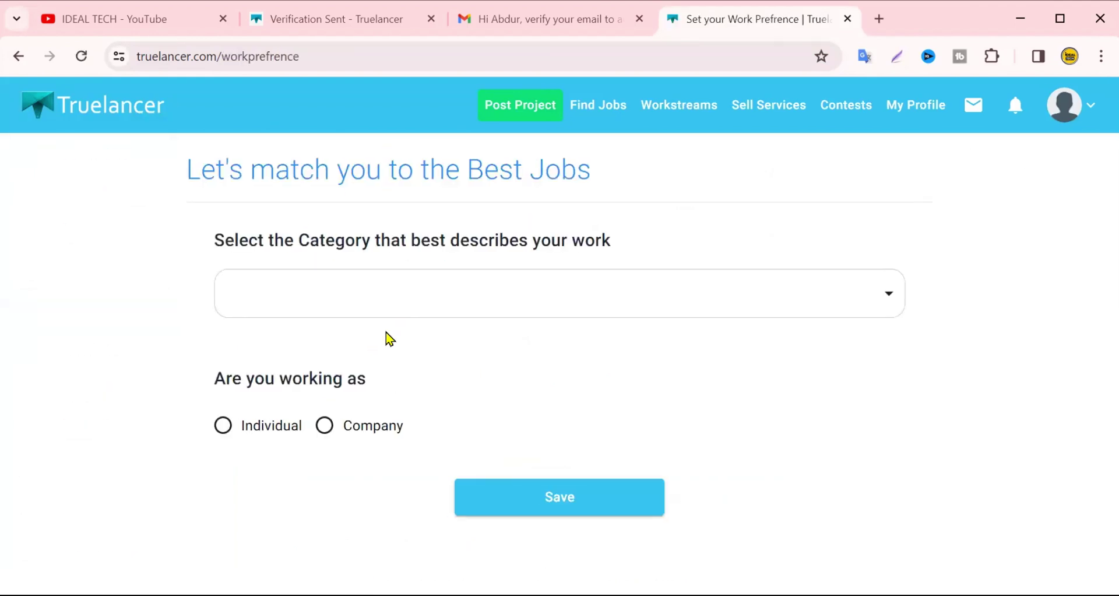
- Choose Social Media from the work category list
left_click_drag(196, 235, 641, 243)
left_click(641, 243)
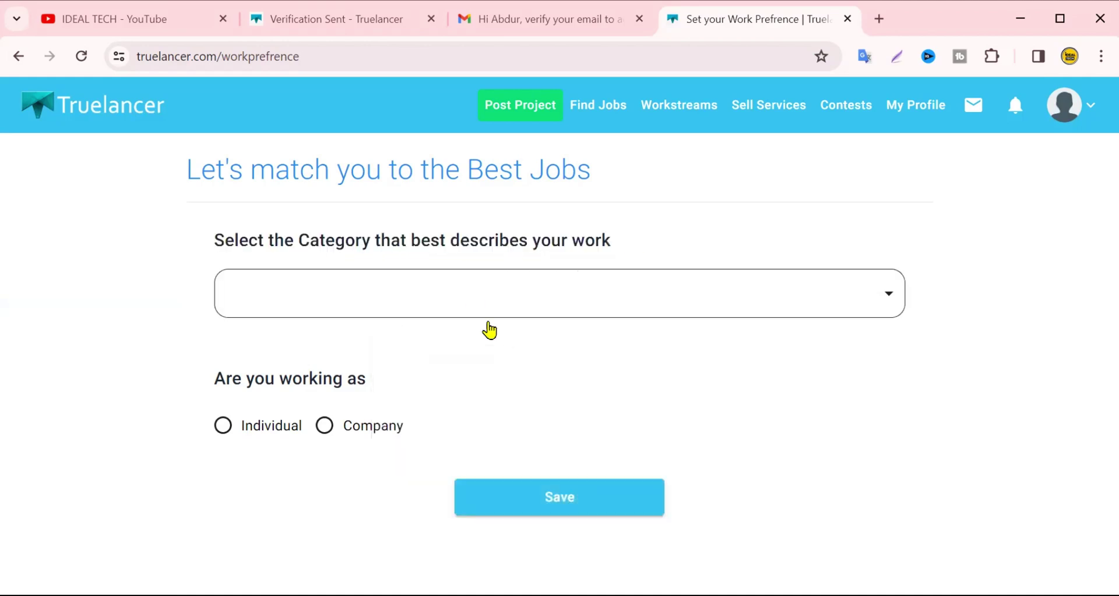
left_click(879, 294)
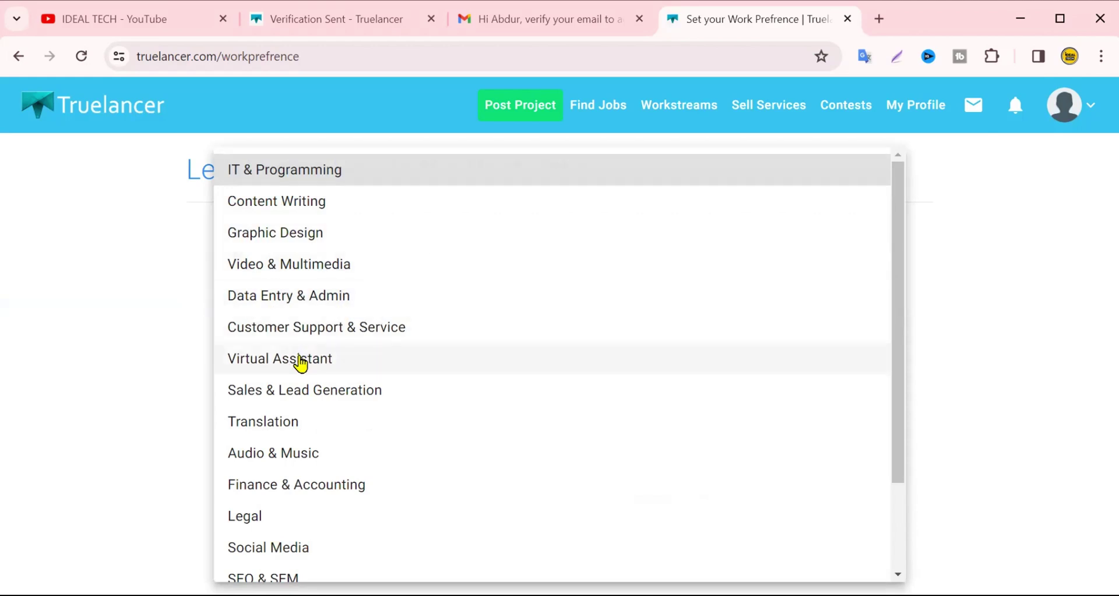
scroll(460, 398, "down", 1)
scroll(463, 400, "down", 1)
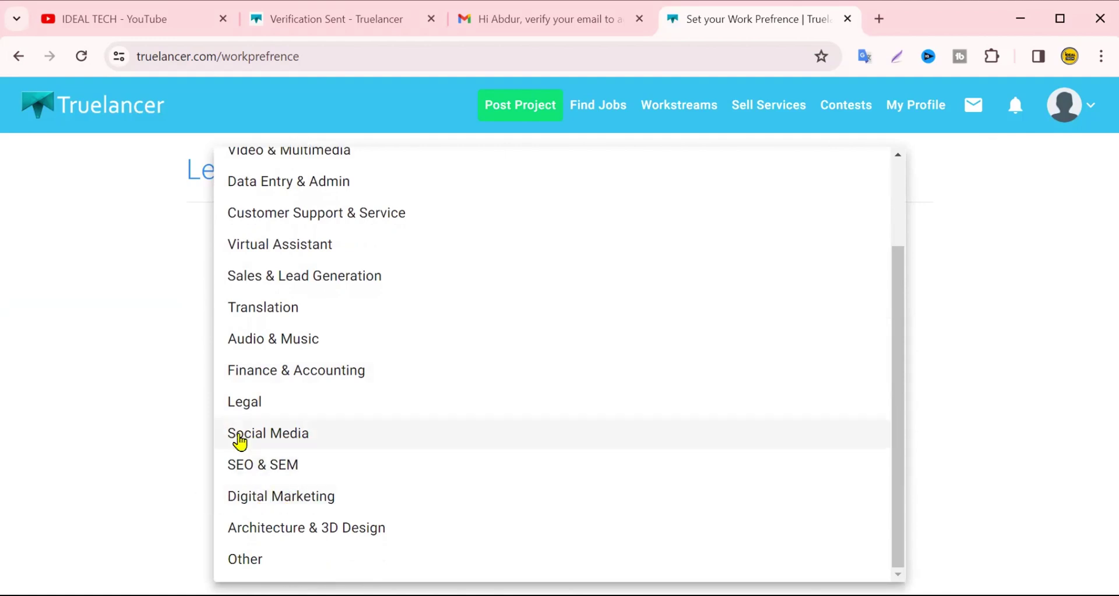
left_click(240, 434)
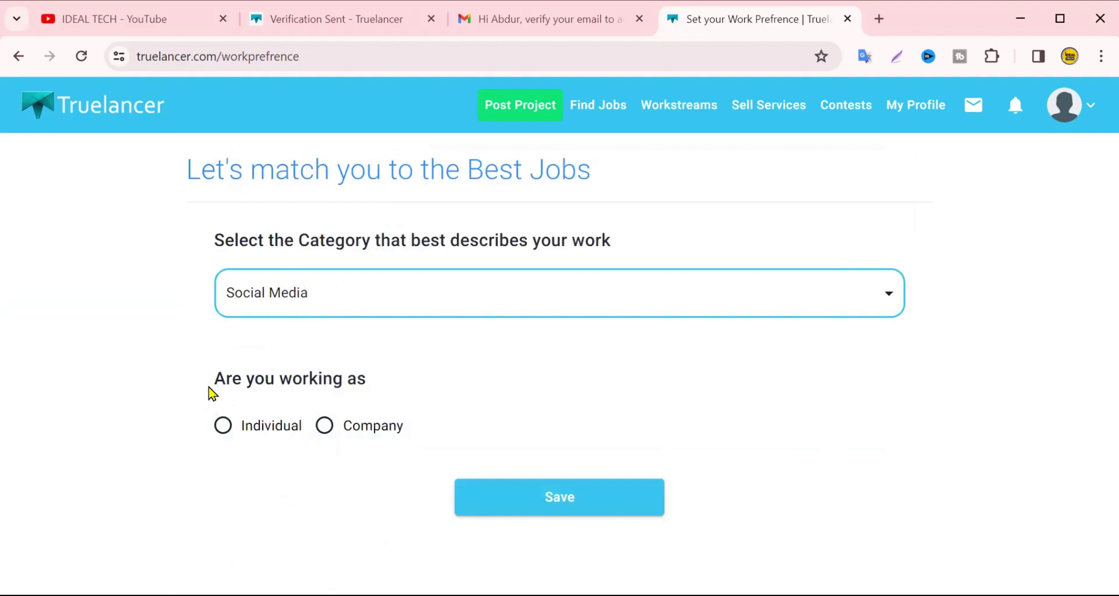
- Select Individual as the working-as option and save the choices
left_click_drag(214, 379, 377, 388)
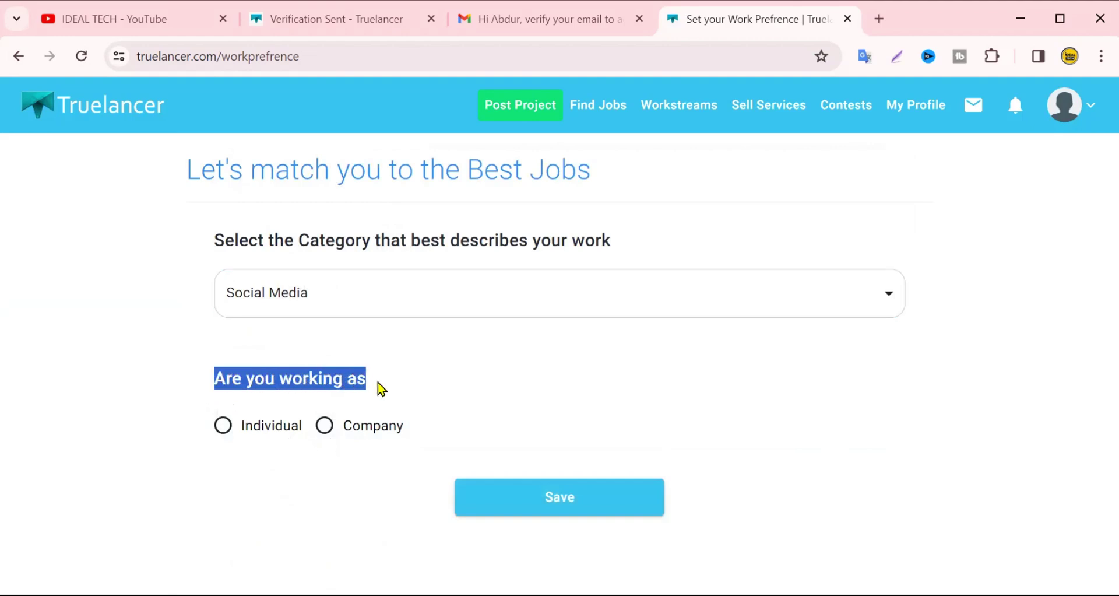
left_click(222, 432)
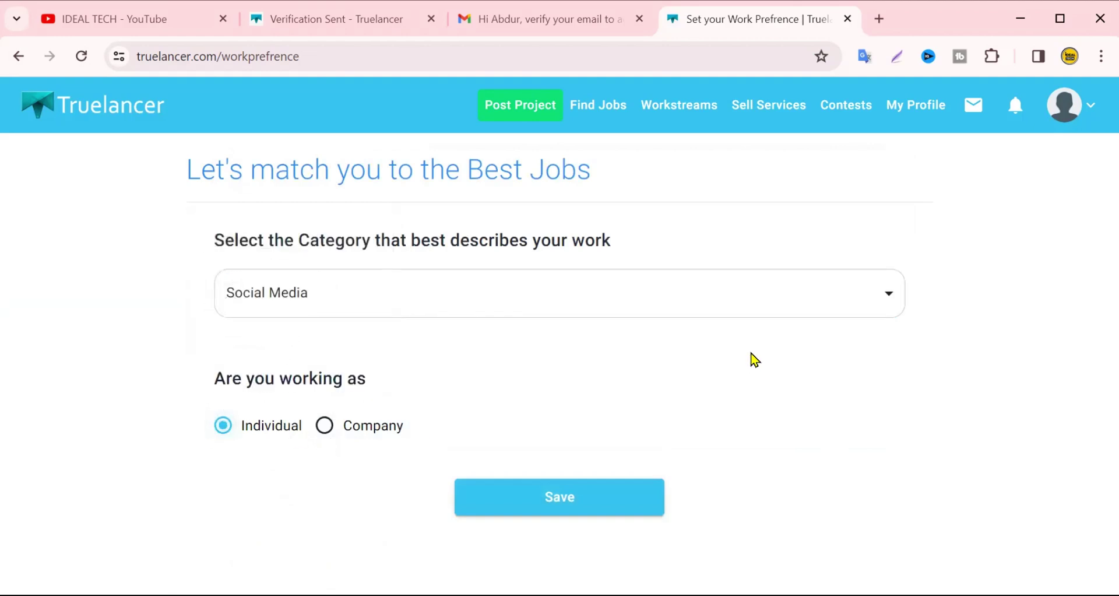
left_click(595, 501)
left_click_drag(181, 170, 291, 175)
- Answer Yes to full-time work, choose 'No, I want only Remote Work', and save
left_click(472, 194)
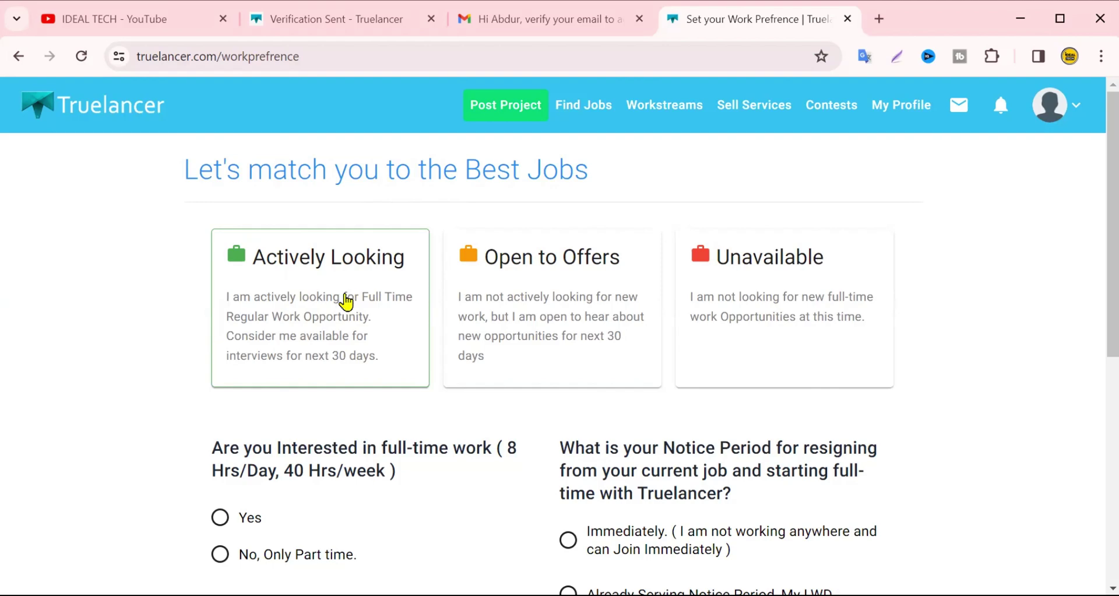
scroll(347, 302, "down", 3)
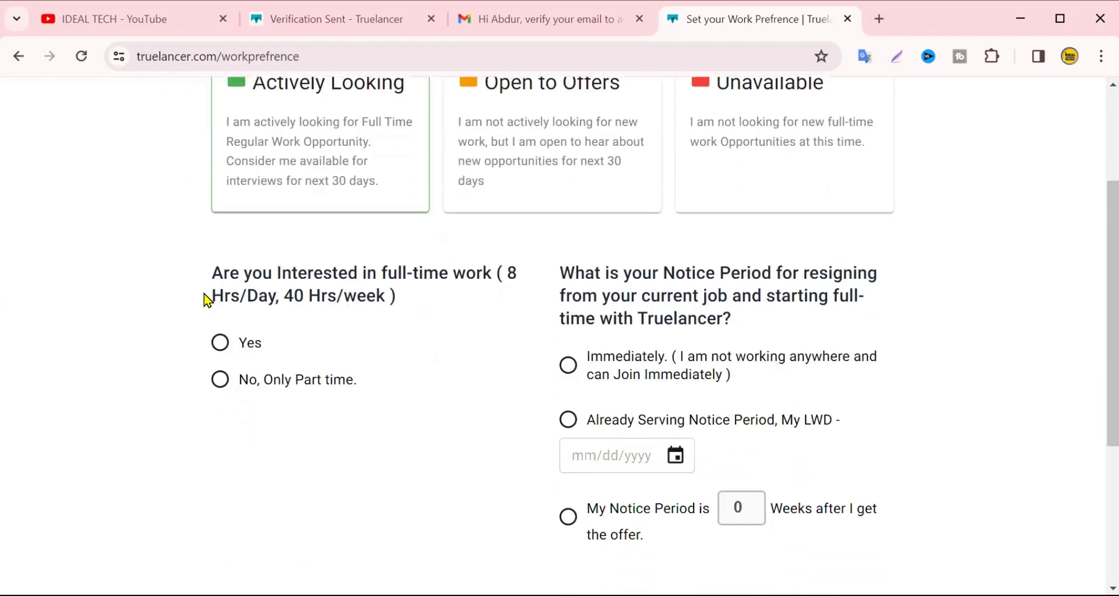
left_click_drag(215, 275, 407, 323)
left_click(180, 325)
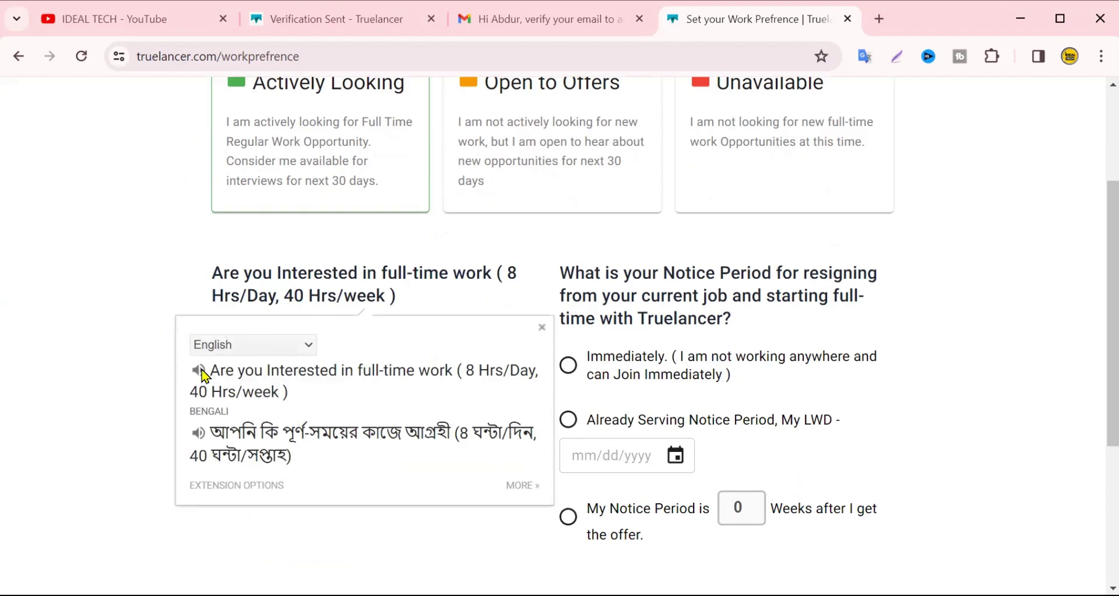
left_click(147, 282)
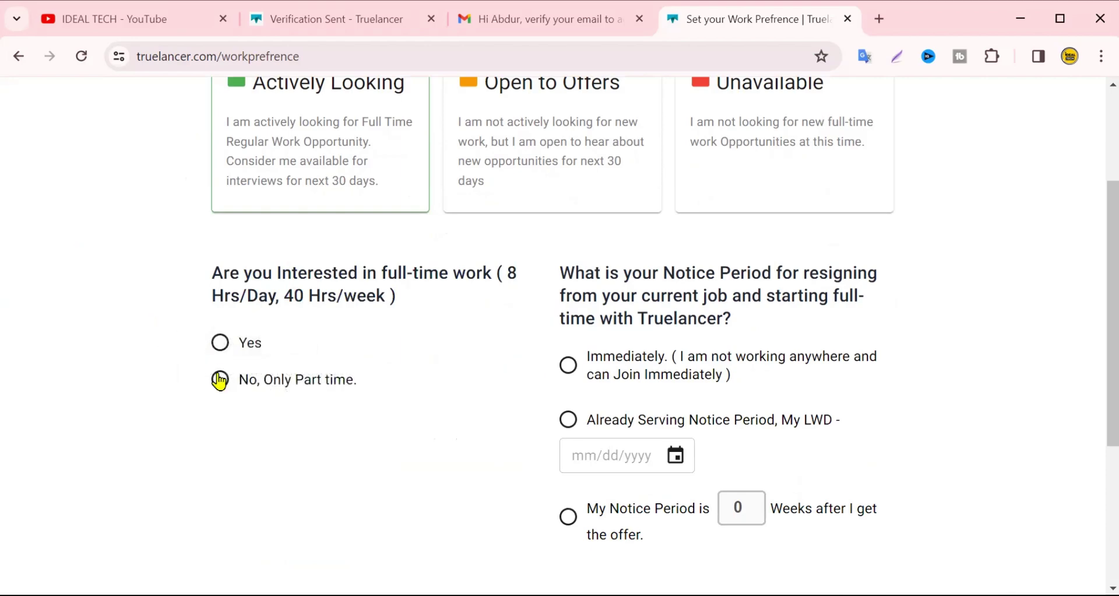
left_click(219, 344)
scroll(117, 355, "down", 5)
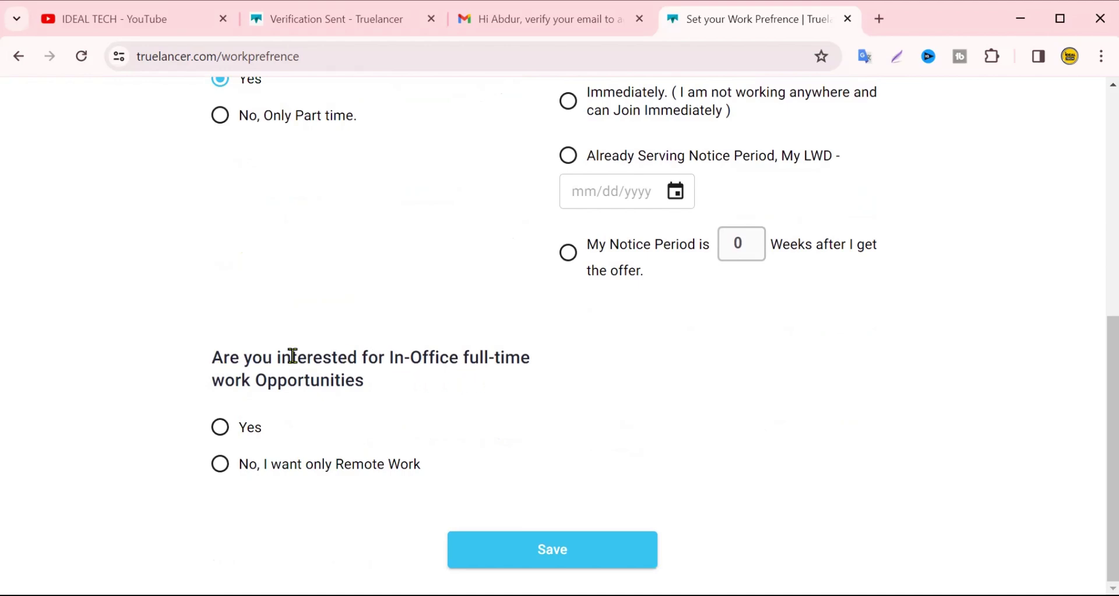
left_click_drag(213, 358, 367, 403)
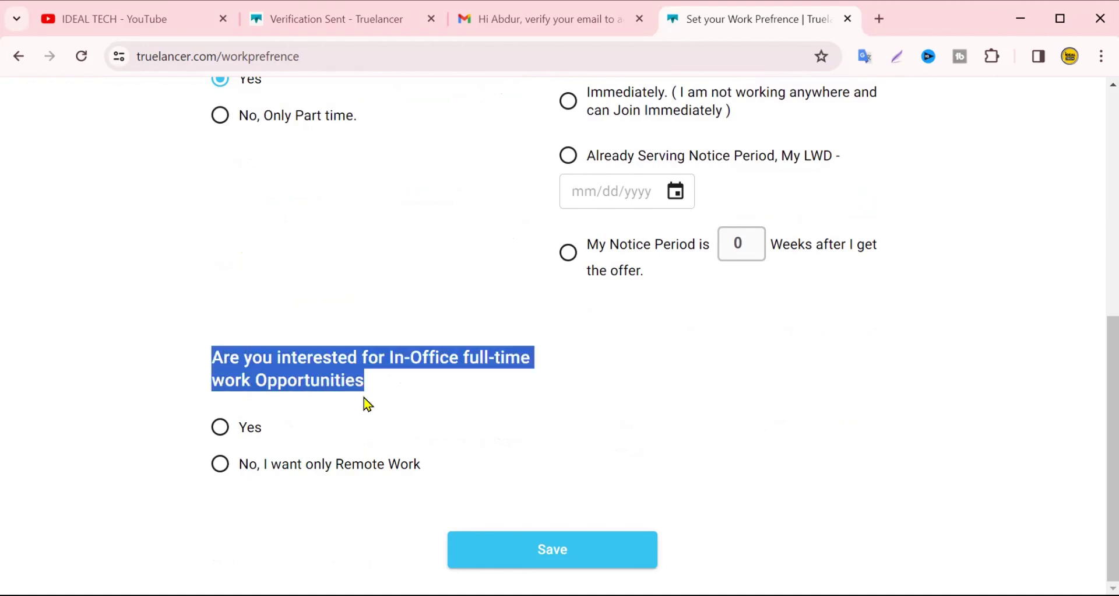
left_click(373, 388)
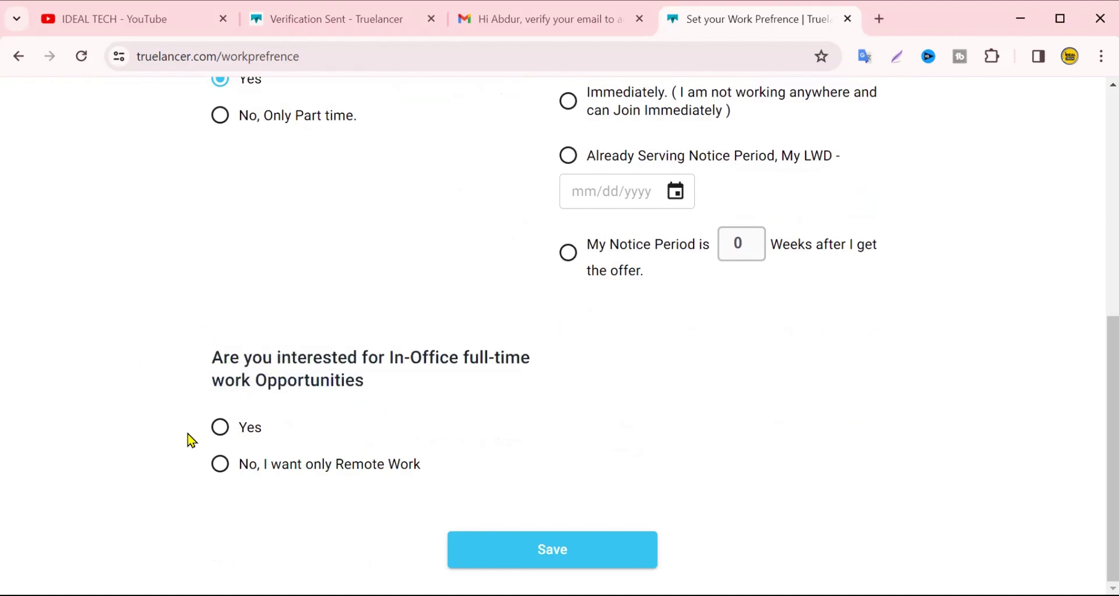
left_click(220, 465)
left_click(527, 548)
- Drop down the account options from the avatar in the dashboard header
scroll(511, 481, "down", 1)
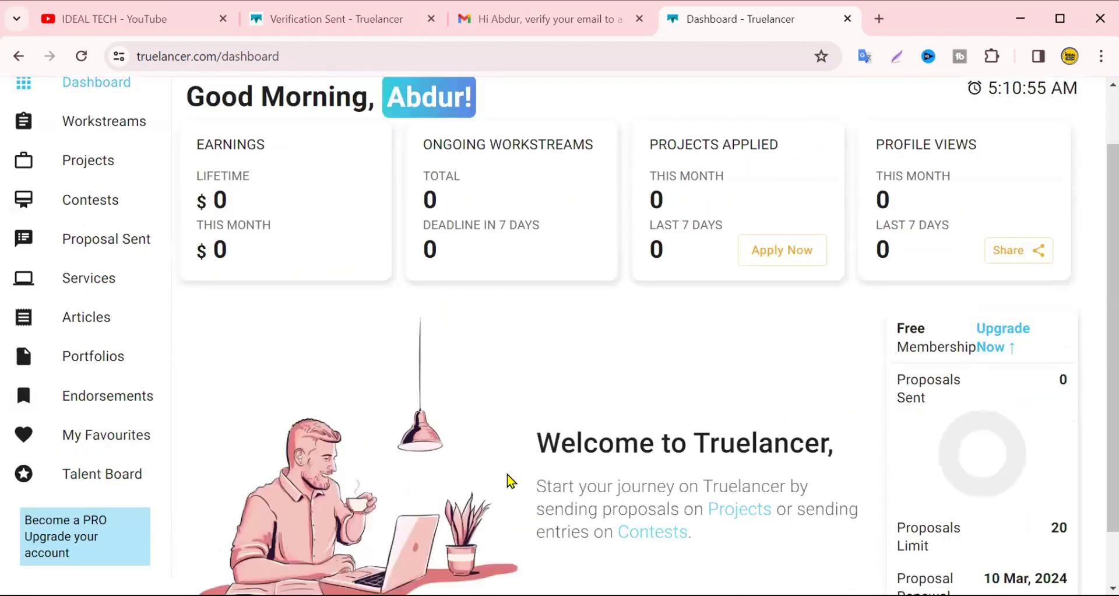
scroll(511, 481, "down", 1)
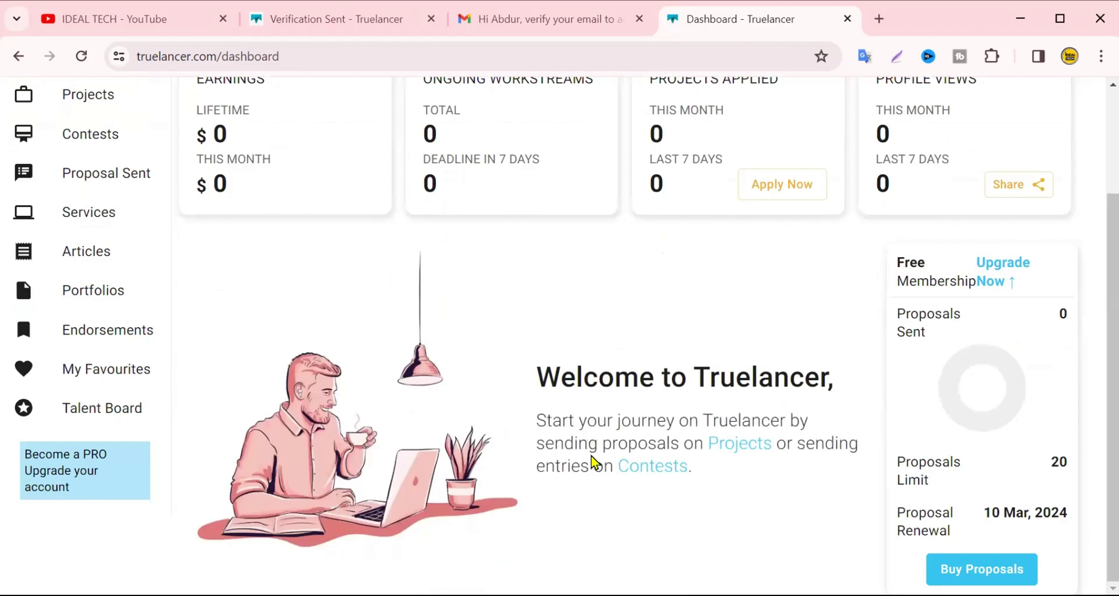
scroll(591, 456, "up", 2)
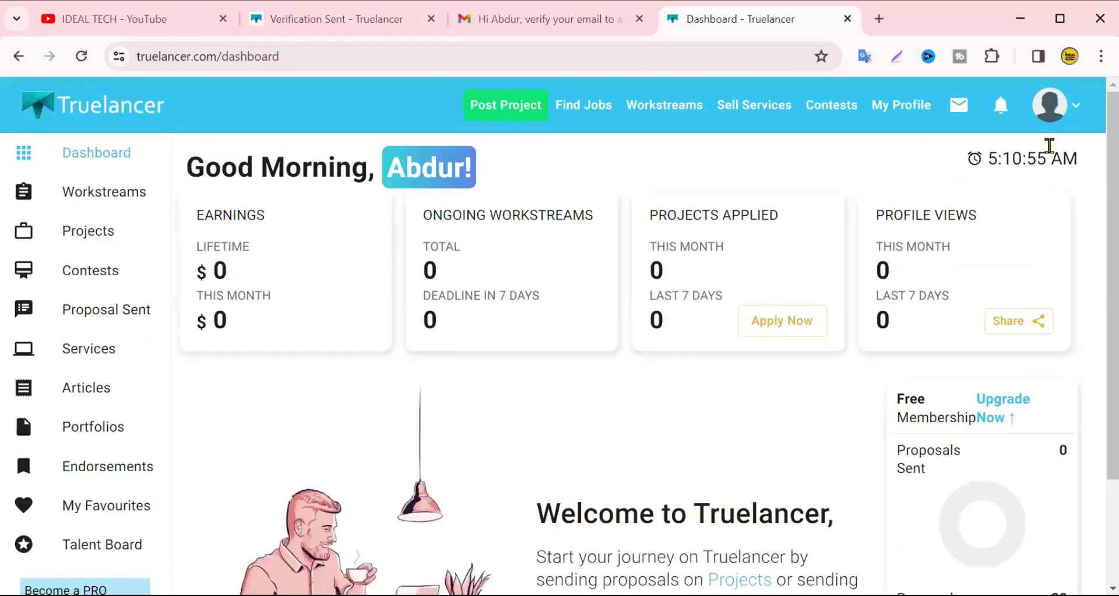
left_click(1050, 105)
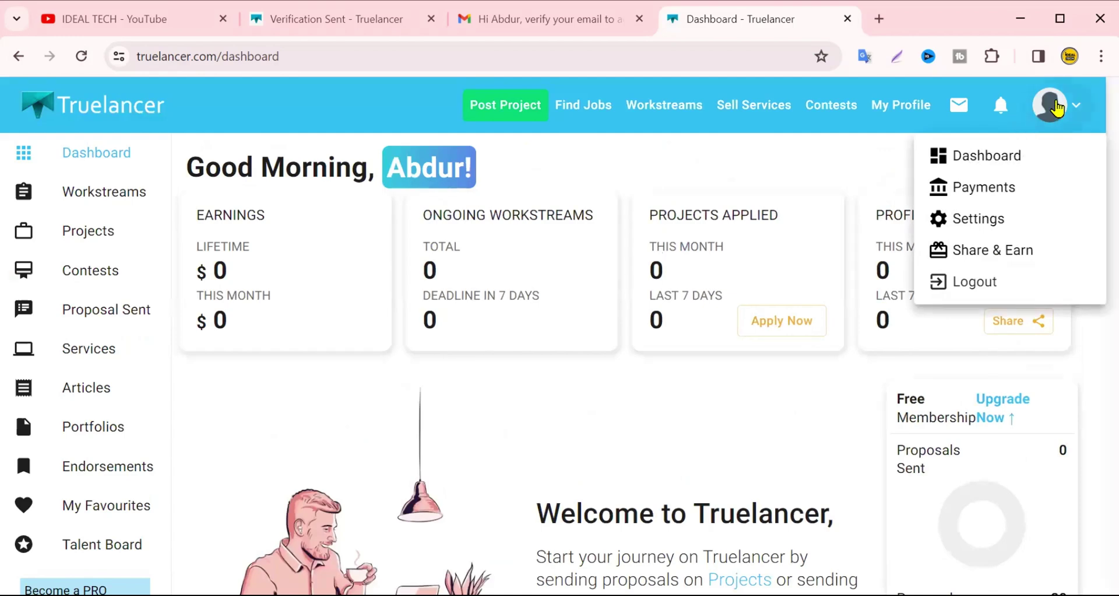
mouse_move(1048, 130)
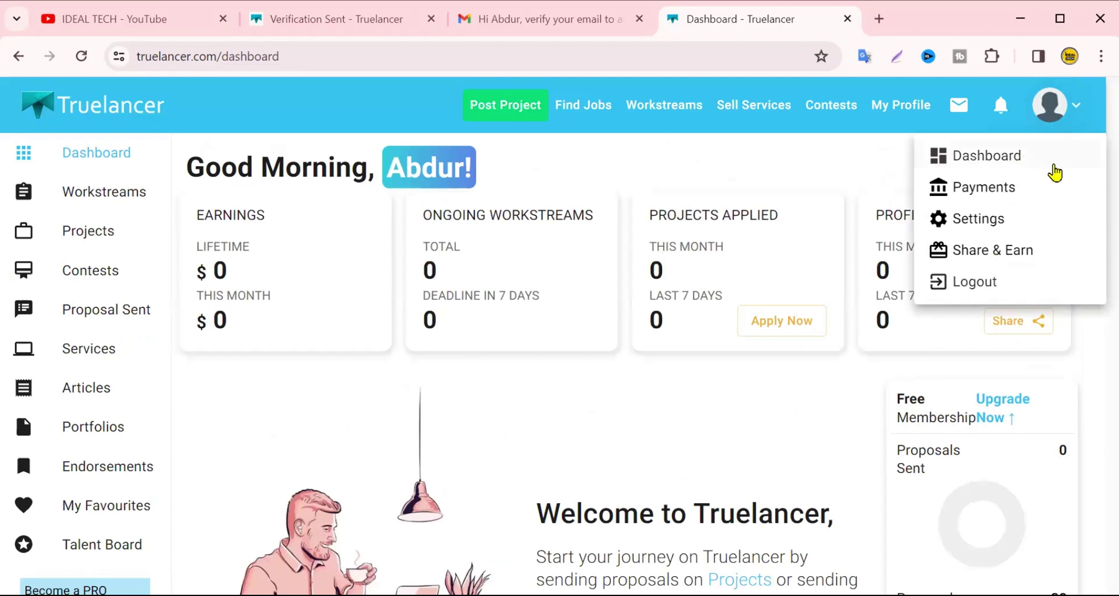
- In Settings, upload Untitled design.jpg, cropped around the face, as the profile picture
left_click(975, 221)
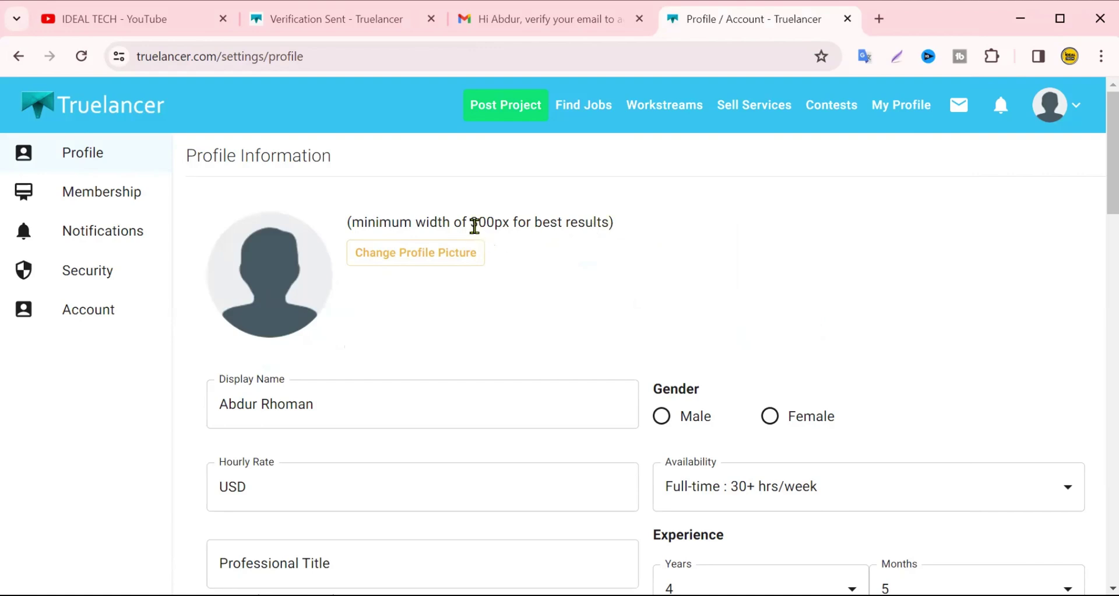
left_click(380, 260)
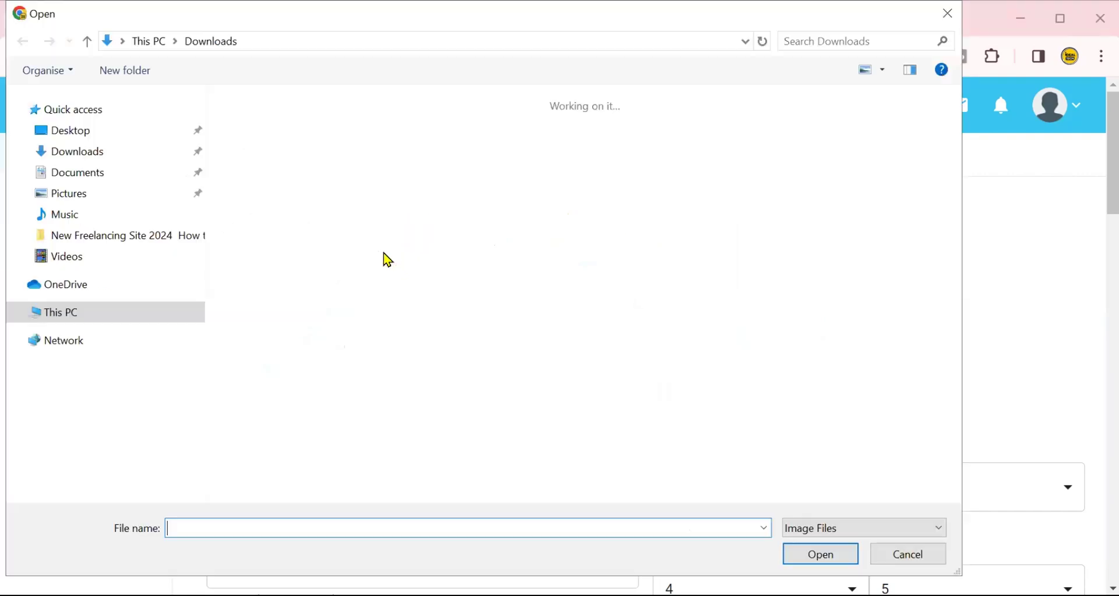
scroll(438, 268, "down", 5)
left_click(469, 273)
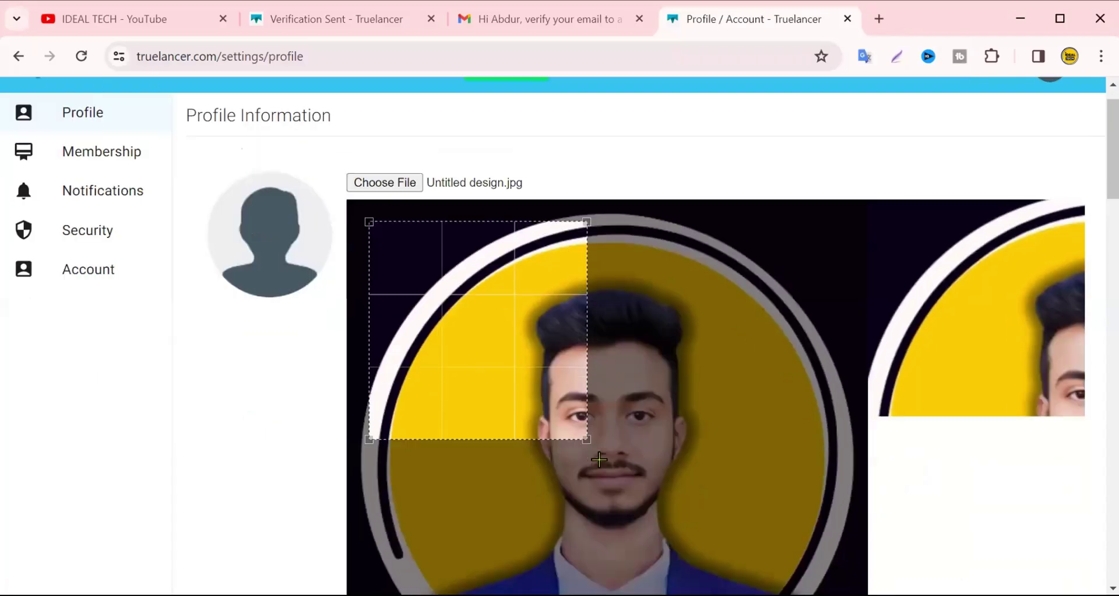
scroll(589, 349, "down", 3)
left_click_drag(726, 406, 853, 571)
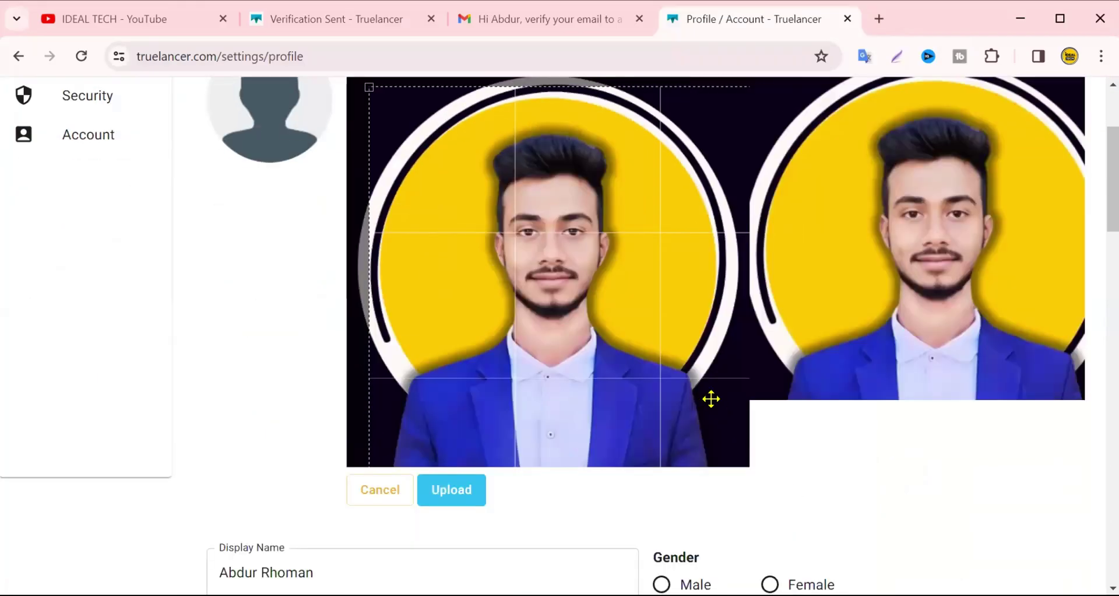
left_click_drag(712, 398, 717, 400)
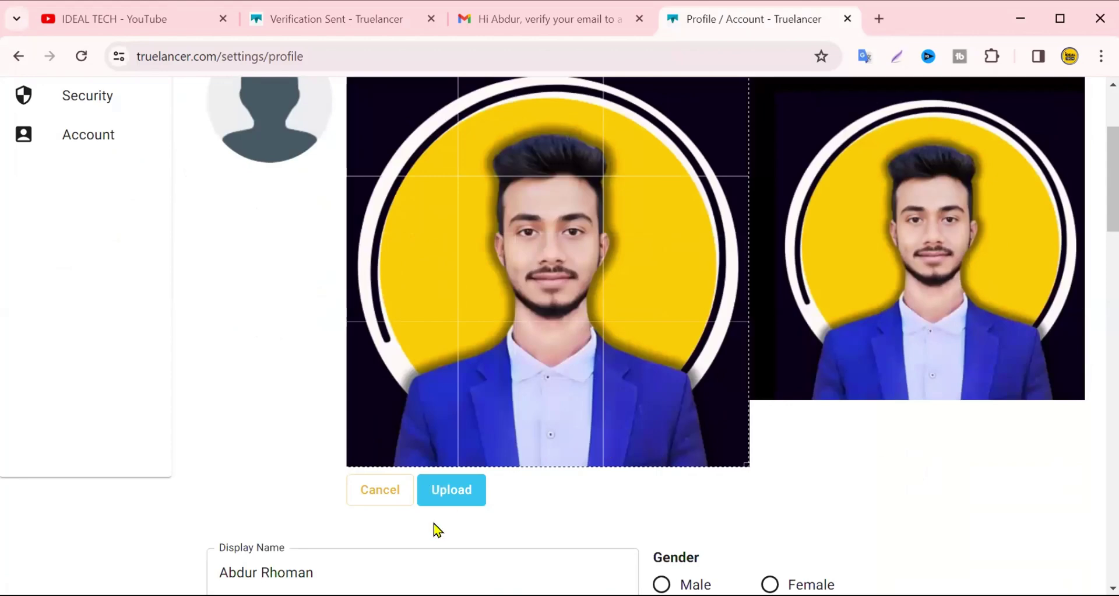
left_click(439, 495)
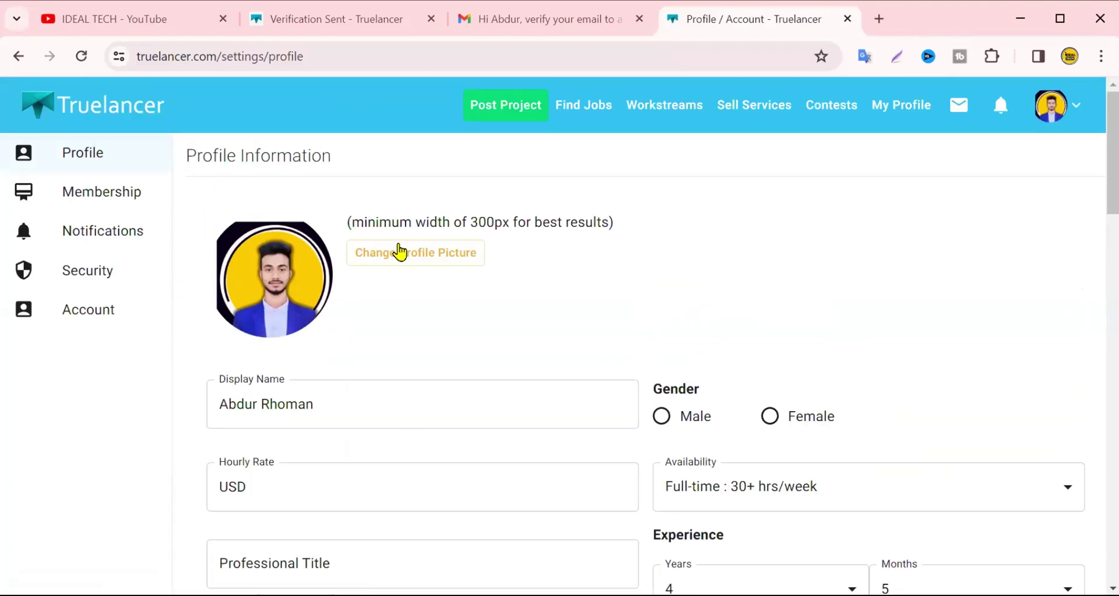
- Set the profile's hourly rate to USD 10
scroll(449, 320, "down", 2)
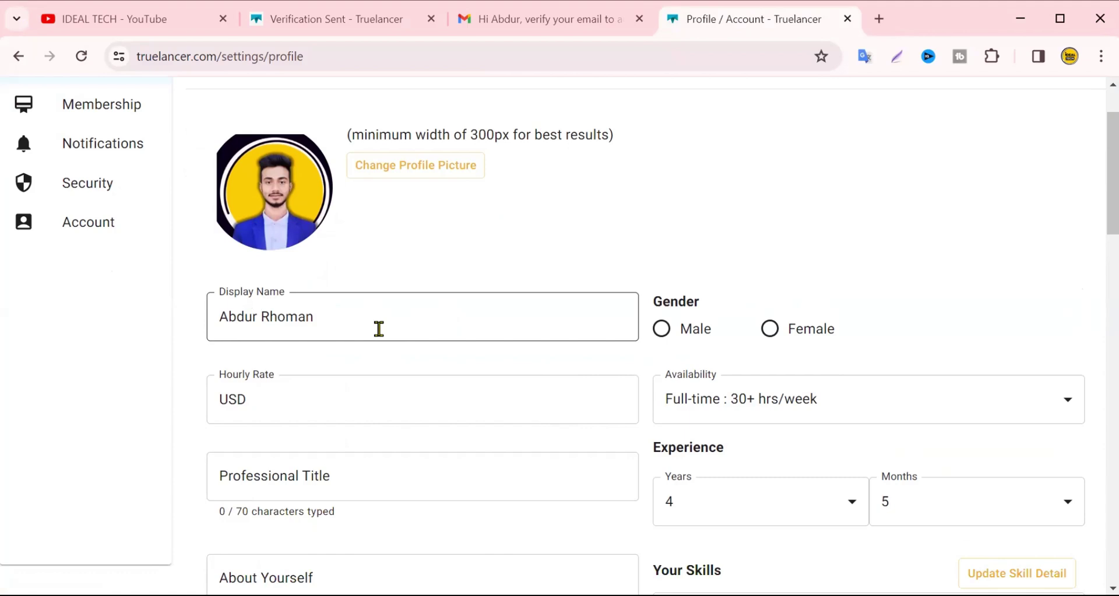
scroll(377, 328, "down", 3)
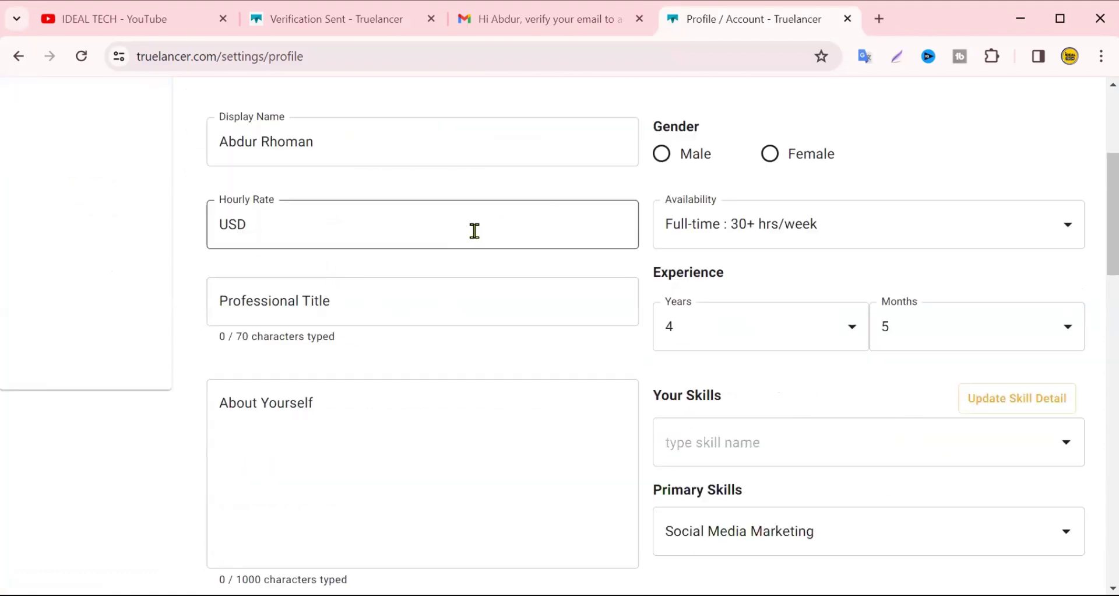
left_click(394, 229)
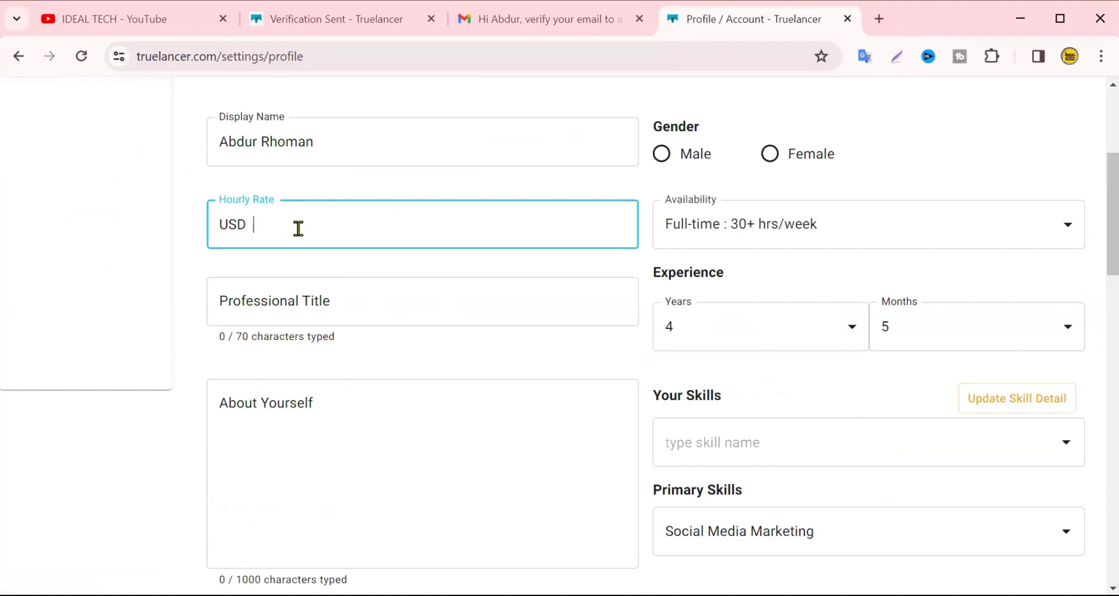
type("10")
left_click(368, 270)
- Enter 'Social Media Marketing Expert' as the Professional Title
scroll(458, 281, "down", 2)
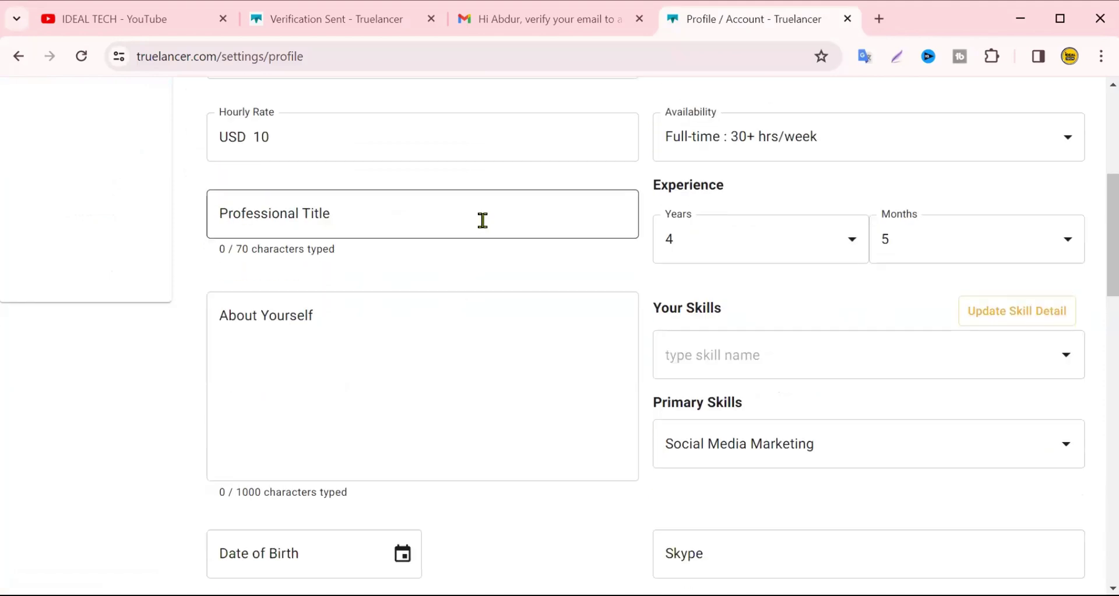
left_click(488, 219)
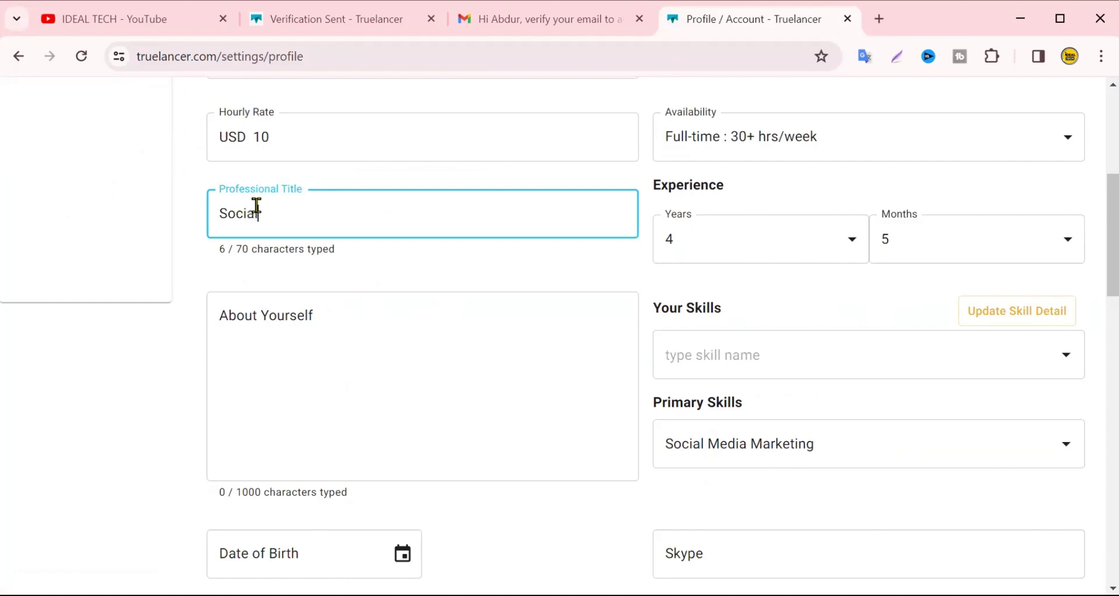
type("Social Media Marke")
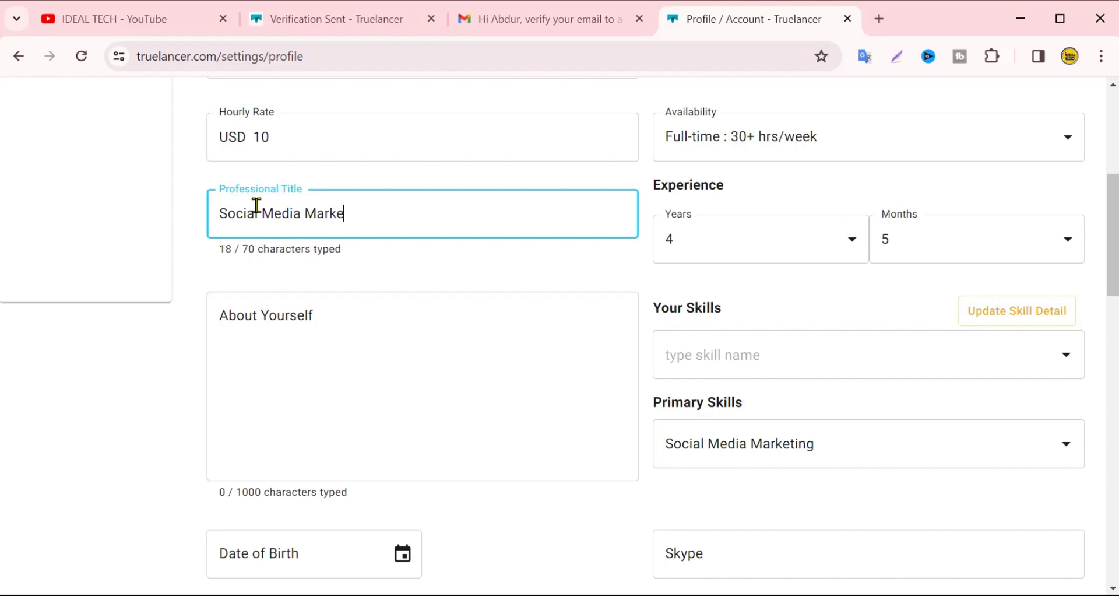
type("ting Expert")
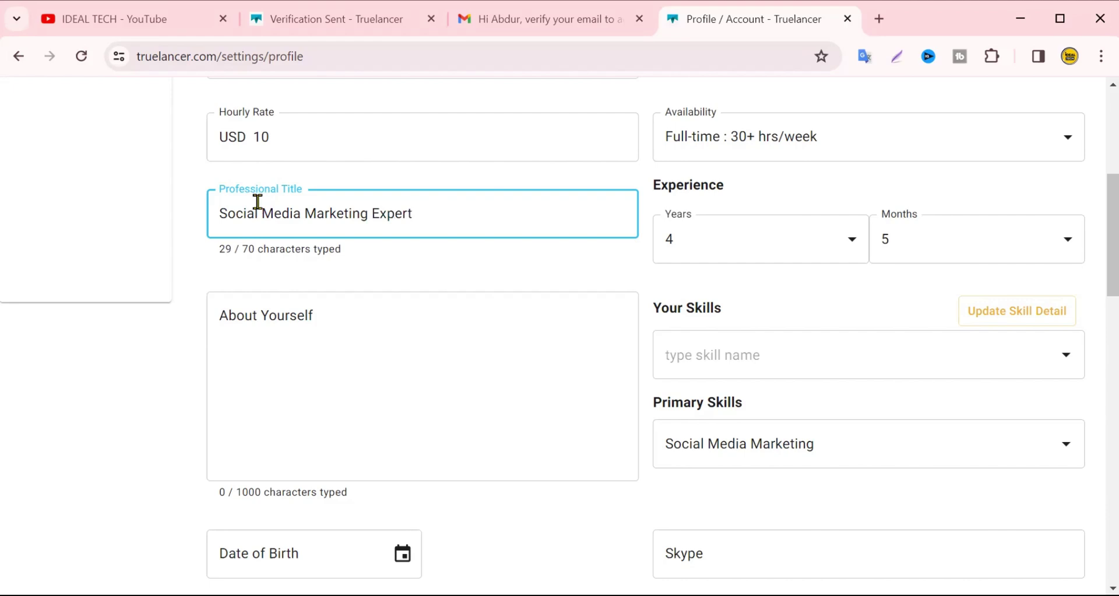
left_click(384, 280)
double_click(249, 249)
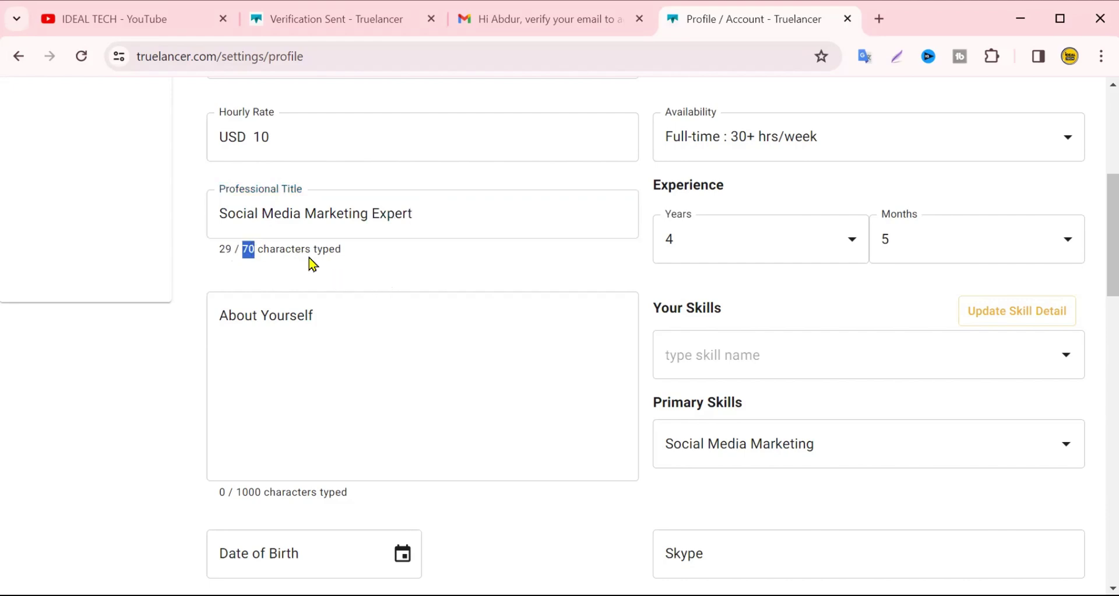
left_click(413, 224)
scroll(405, 267, "down", 3)
left_click(386, 225)
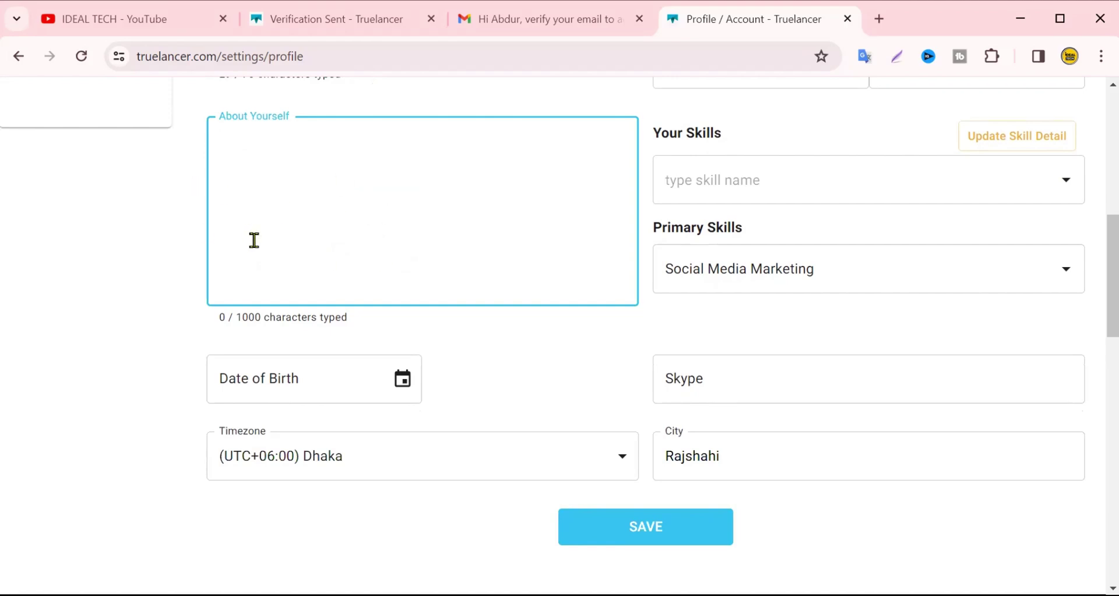
scroll(255, 240, "up", 3)
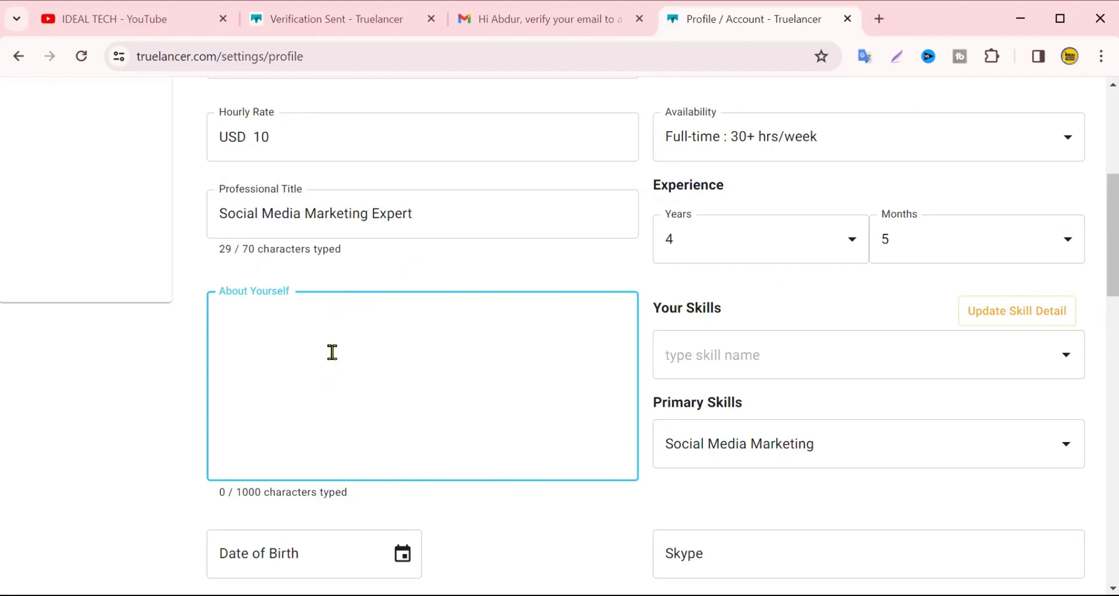
- Read the About text on the bookmarked freelancer blog in a new tab, then return to Truelancer
left_click(879, 19)
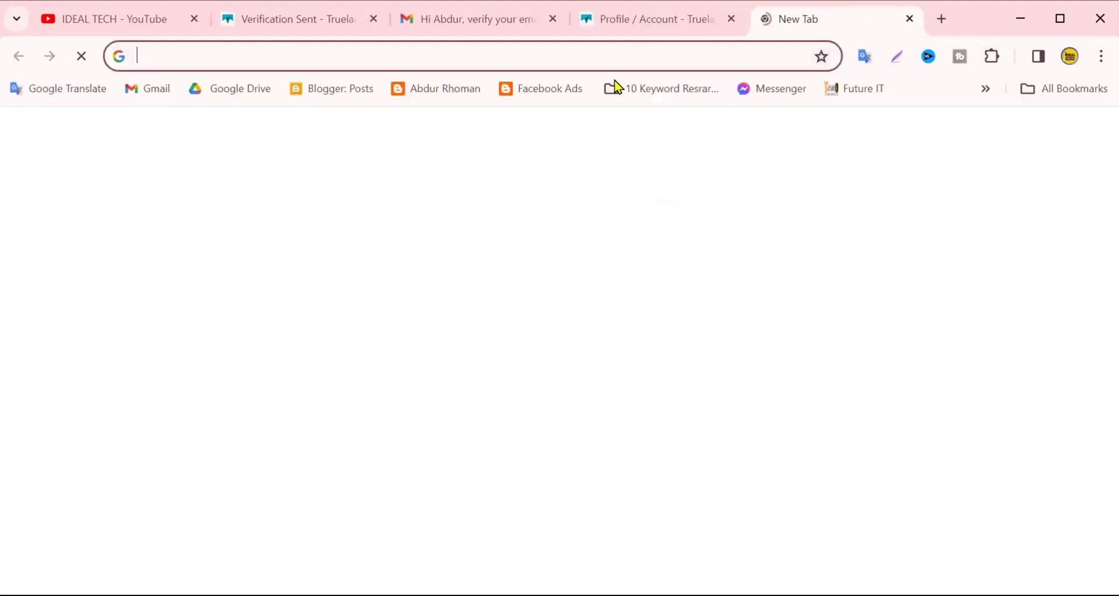
left_click(451, 91)
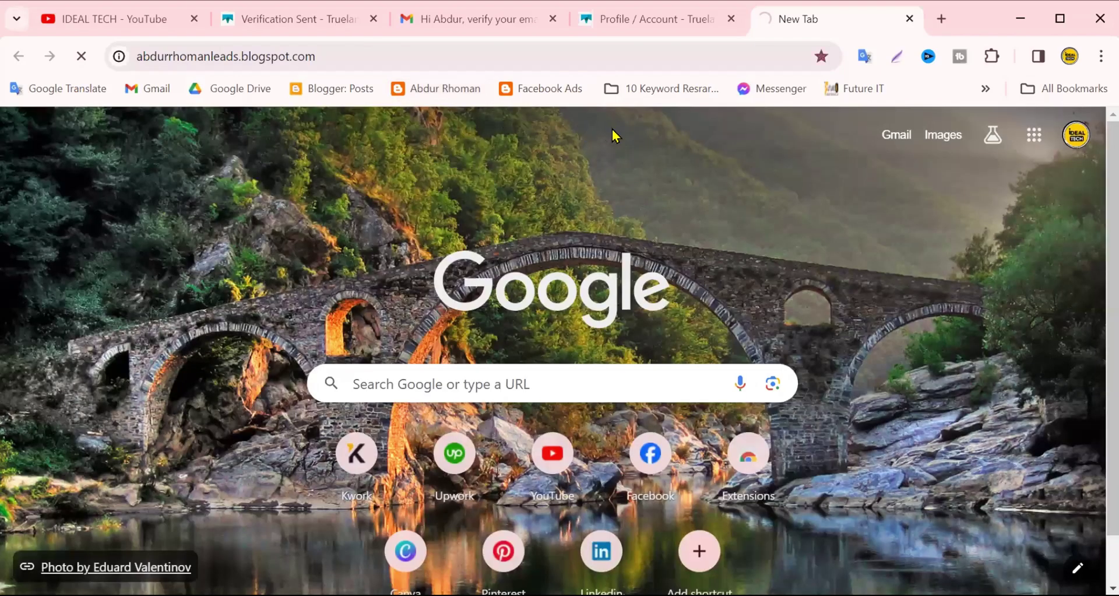
scroll(625, 142, "down", 10)
scroll(627, 248, "up", 5)
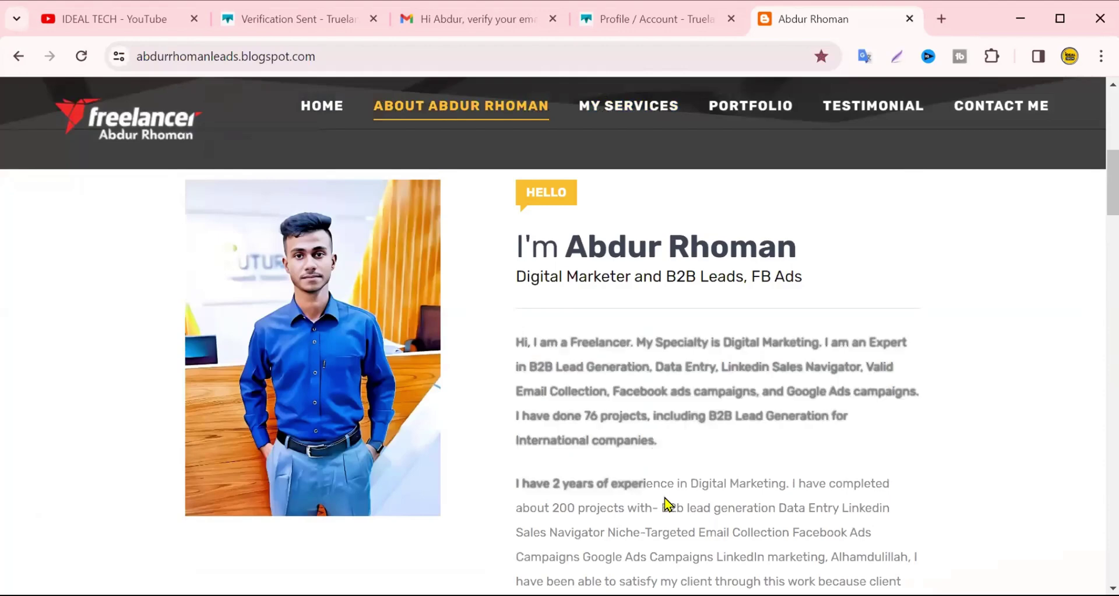
scroll(662, 502, "down", 5)
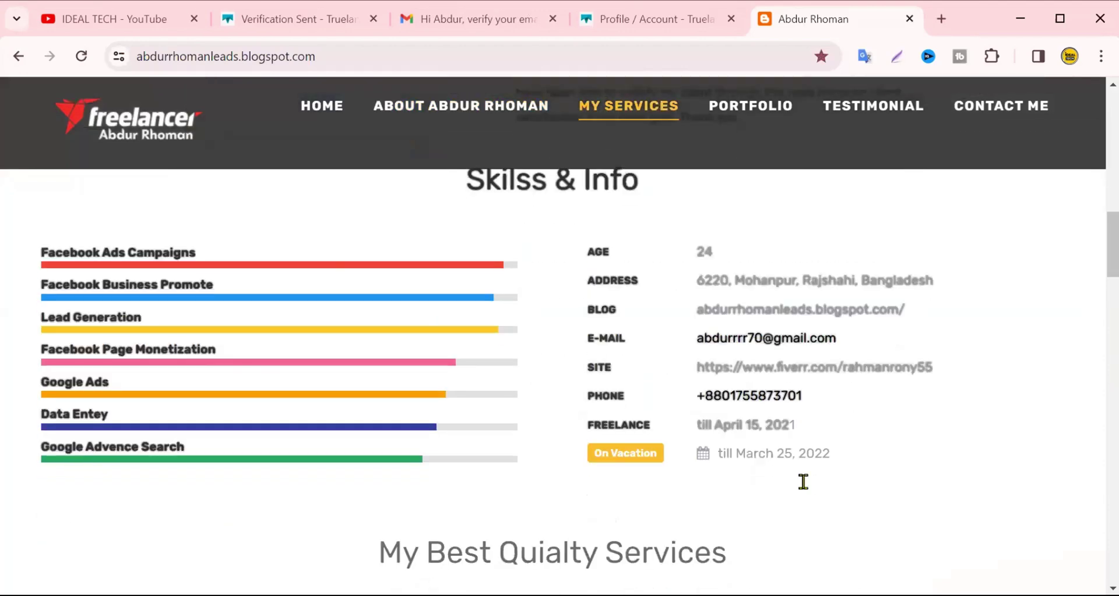
scroll(802, 482, "up", 6)
scroll(845, 376, "down", 2)
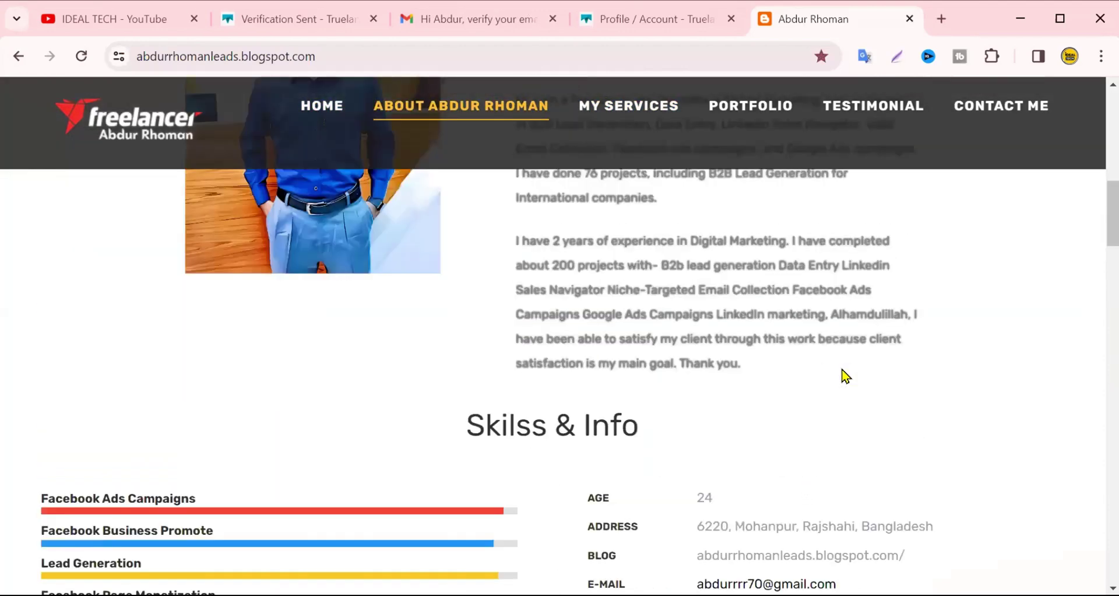
left_click(704, 30)
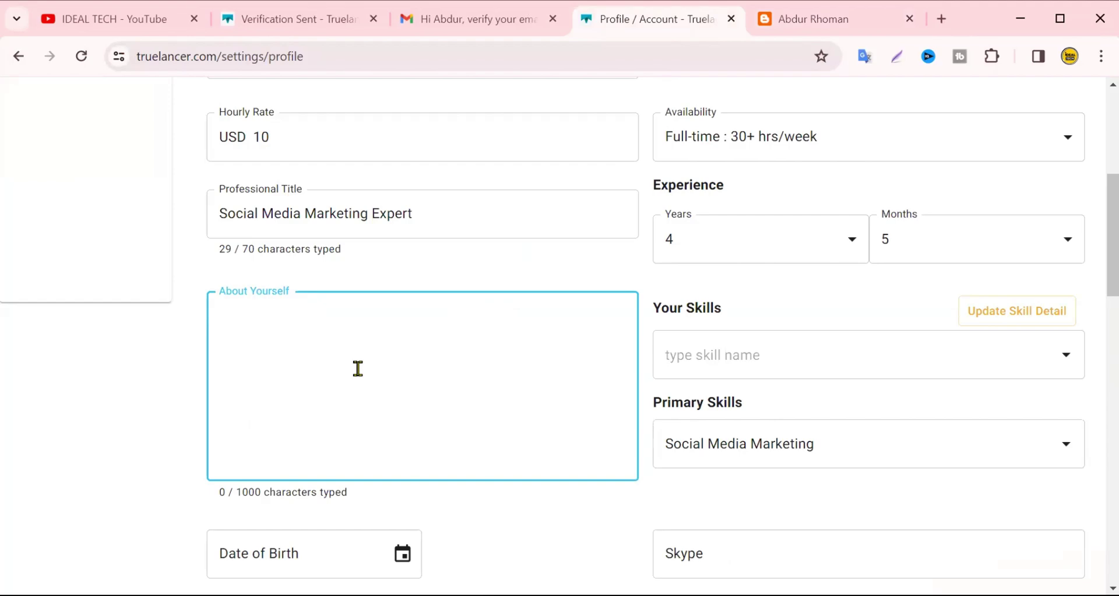
- Paste the copied digital-marketing bio into About Yourself, using 666 of 1000 characters
key("ctrl+v")
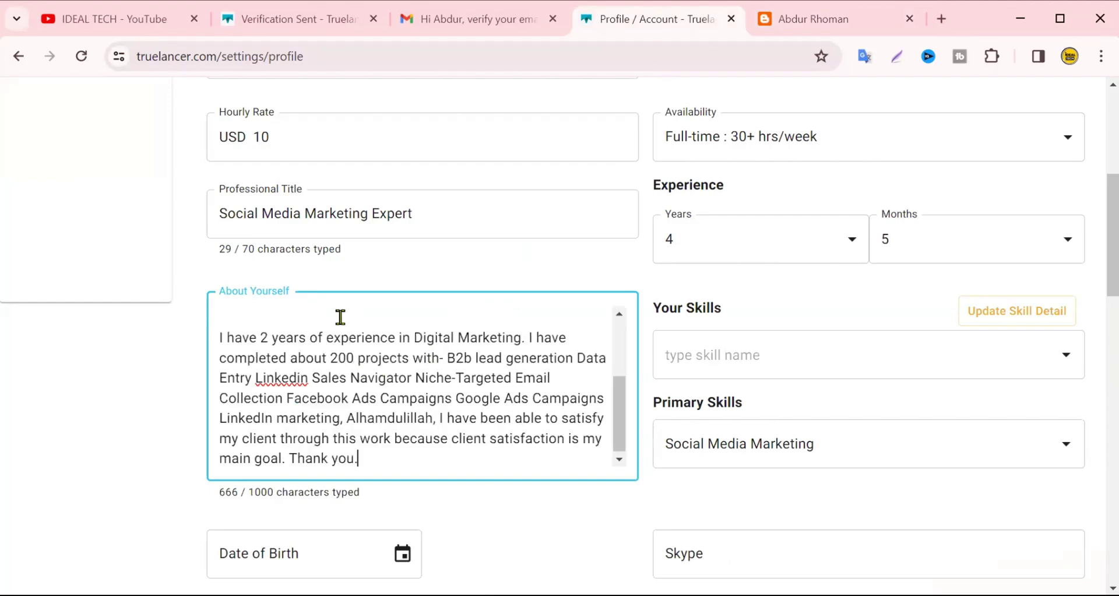
scroll(344, 322, "up", 7)
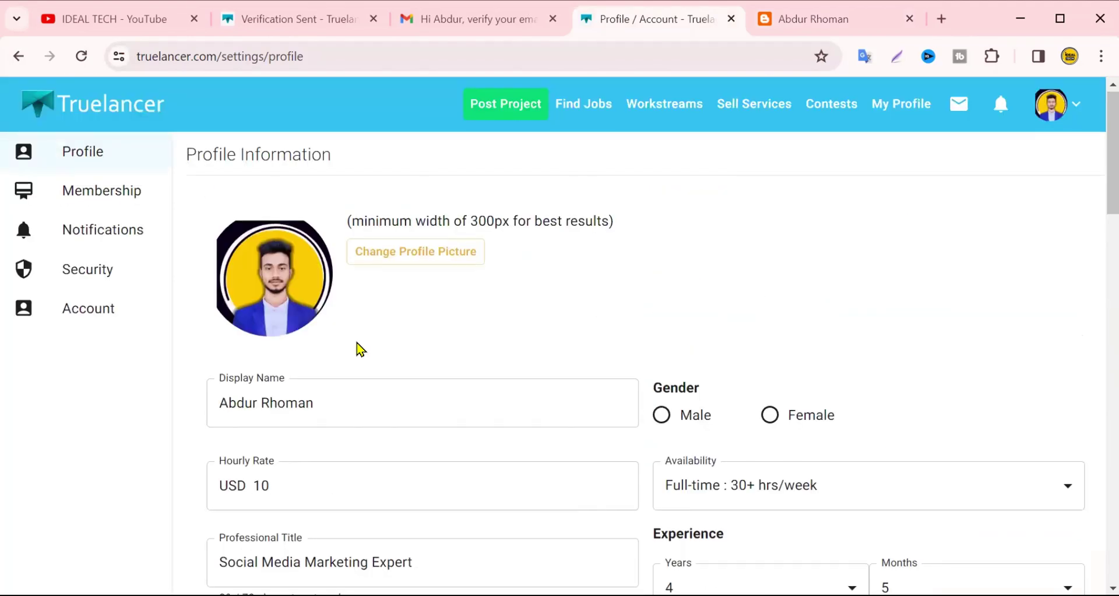
scroll(357, 348, "down", 8)
scroll(489, 348, "down", 3)
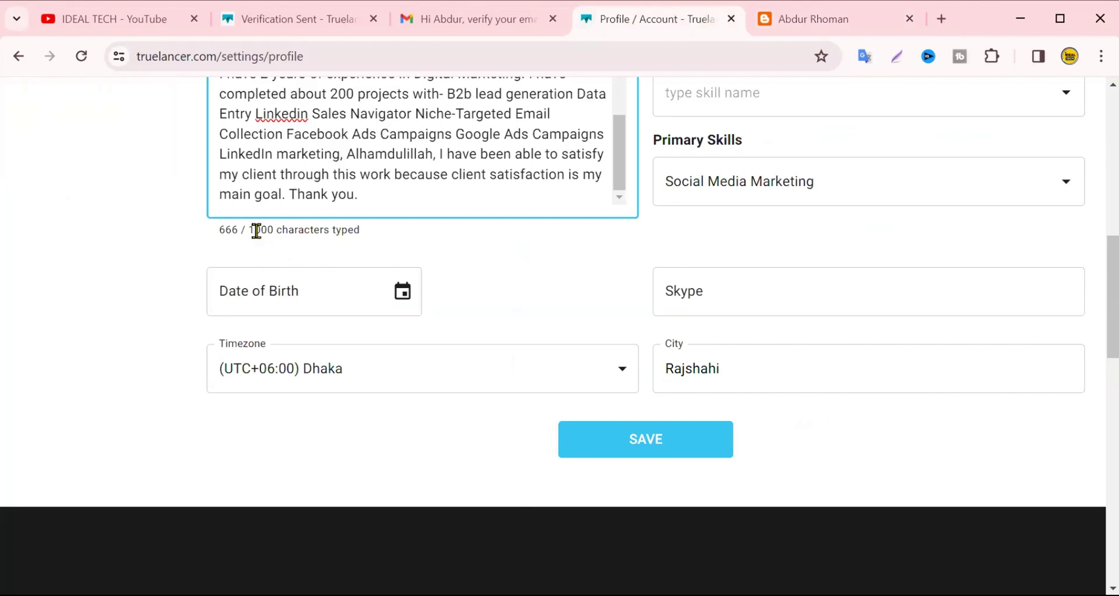
left_click_drag(250, 230, 290, 230)
left_click(478, 243)
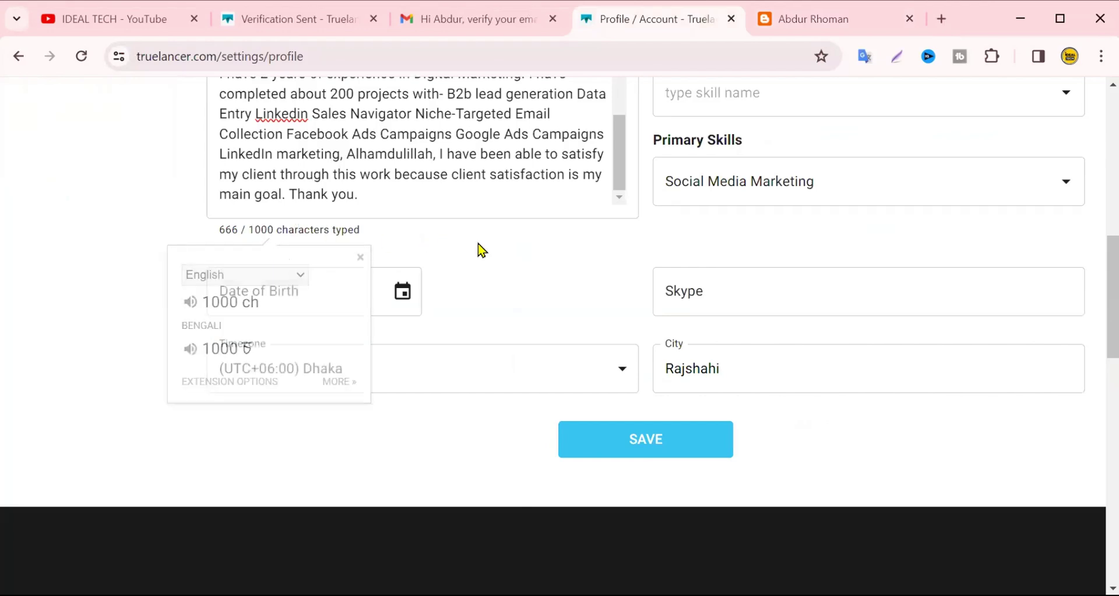
left_click(402, 293)
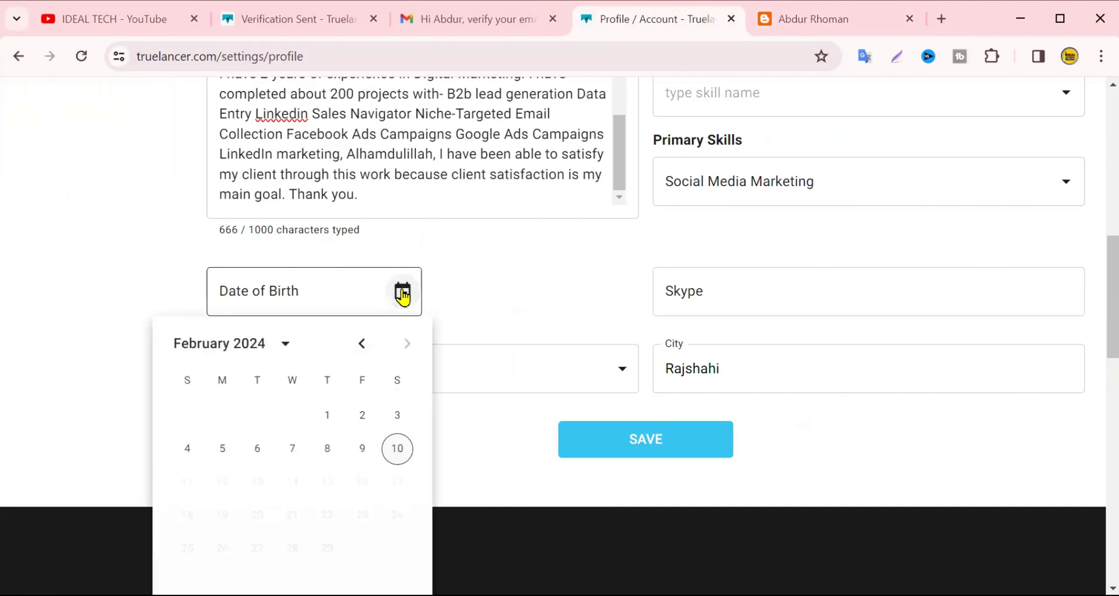
left_click(285, 349)
scroll(340, 450, "down", 3)
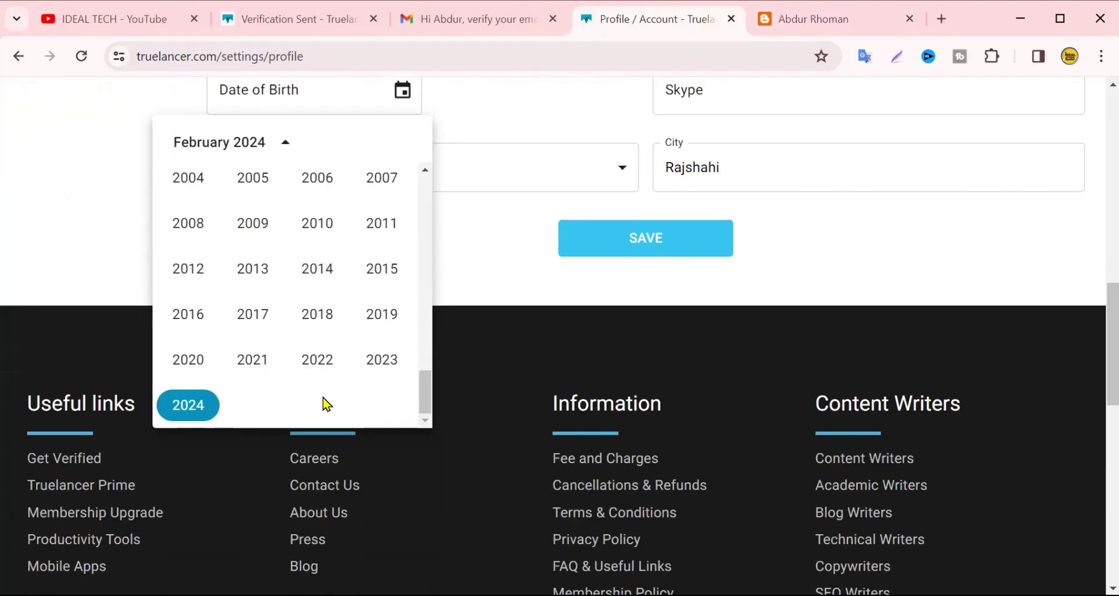
scroll(328, 347, "up", 5)
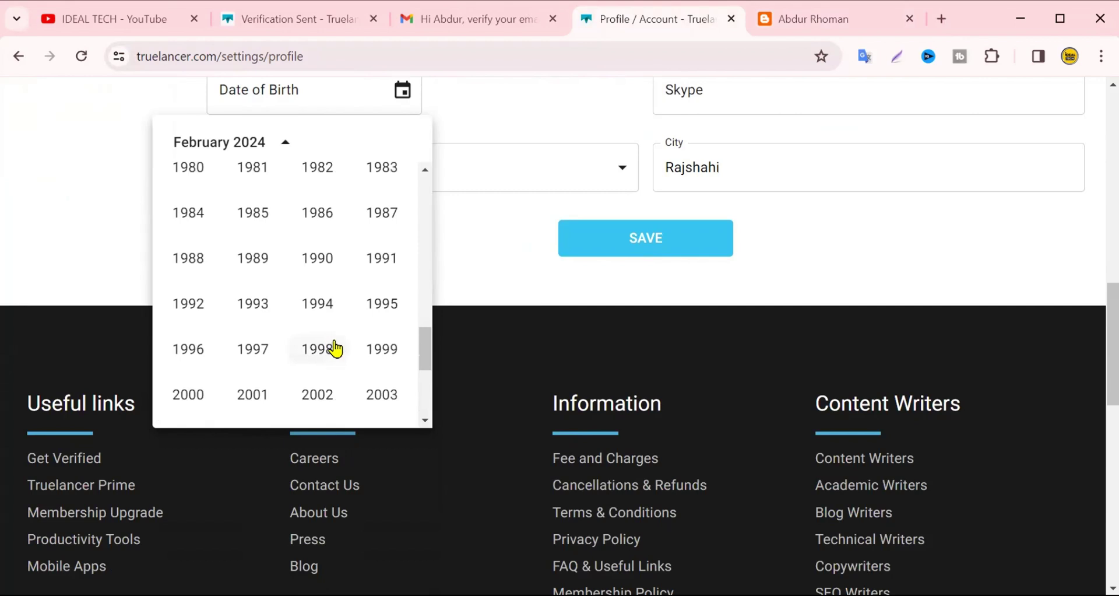
scroll(280, 354, "down", 2)
left_click(187, 352)
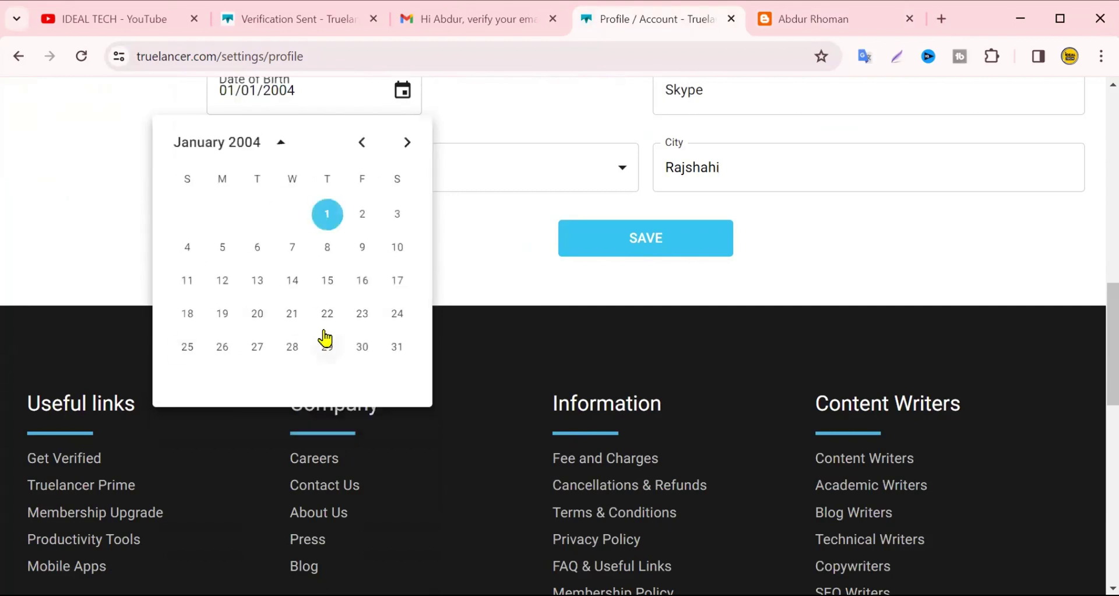
left_click(406, 143)
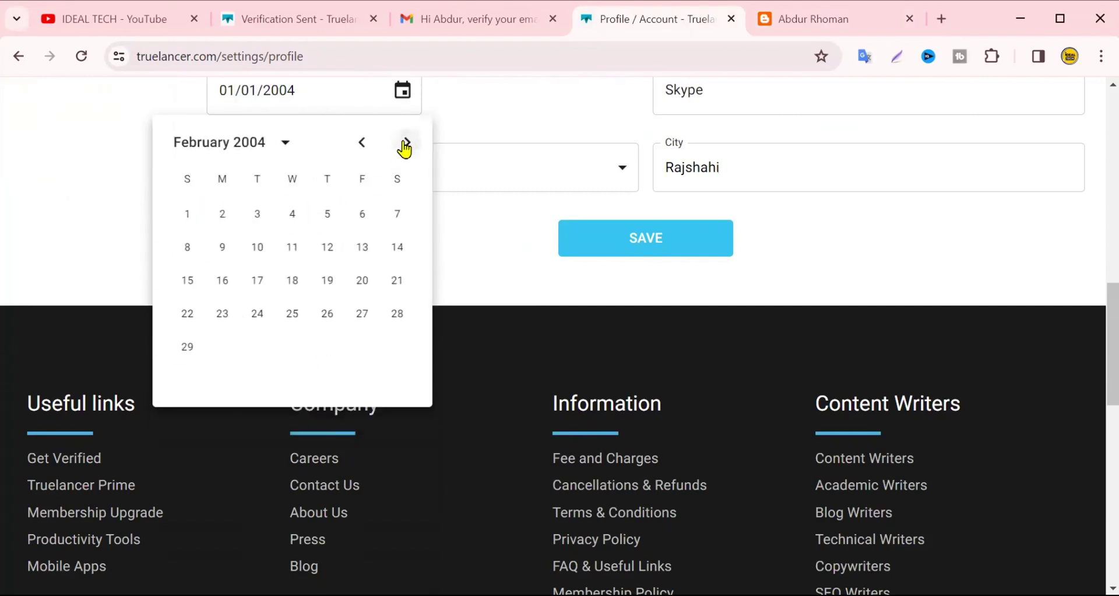
left_click(406, 143)
left_click(407, 142)
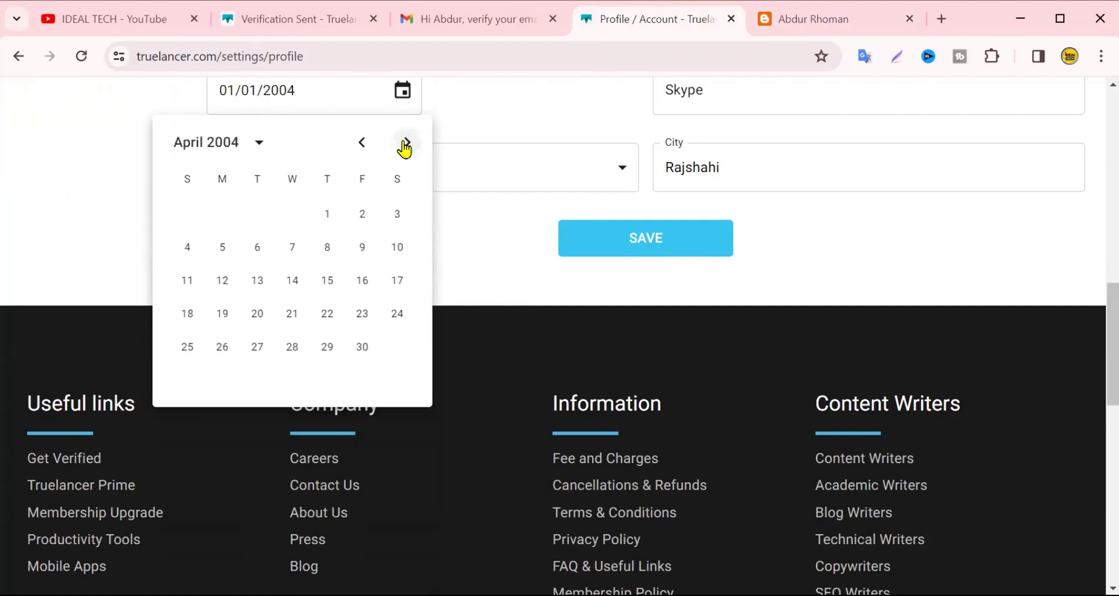
left_click(221, 282)
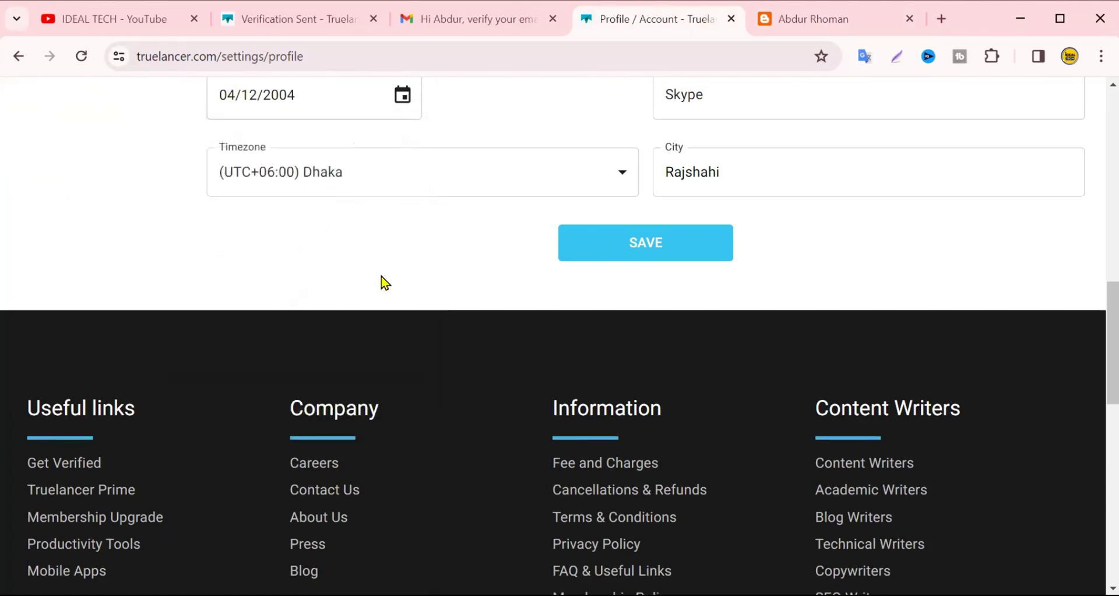
scroll(385, 283, "up", 2)
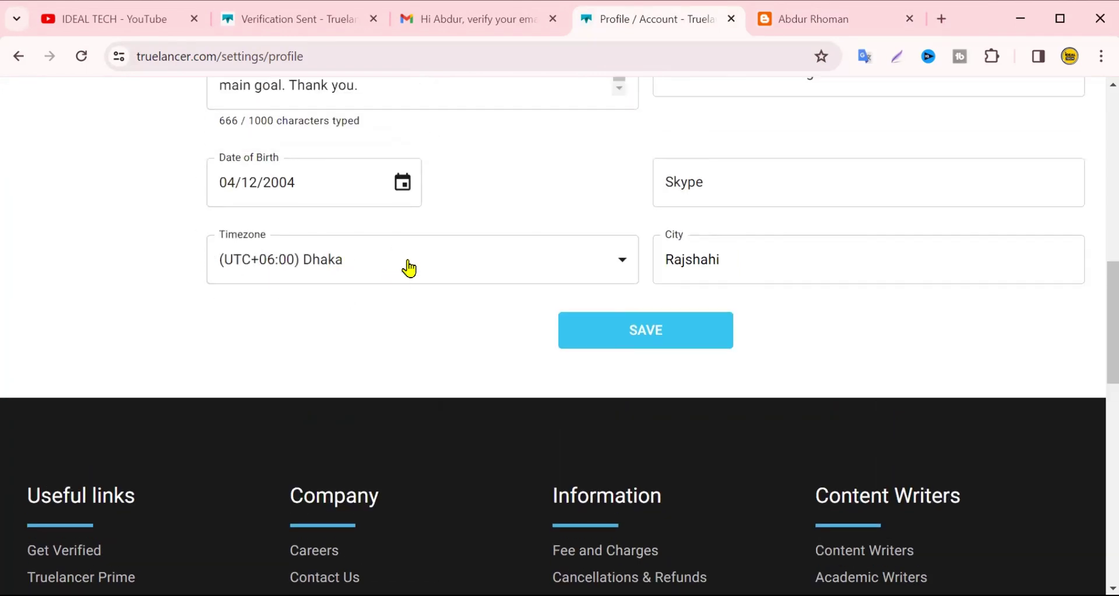
left_click(623, 266)
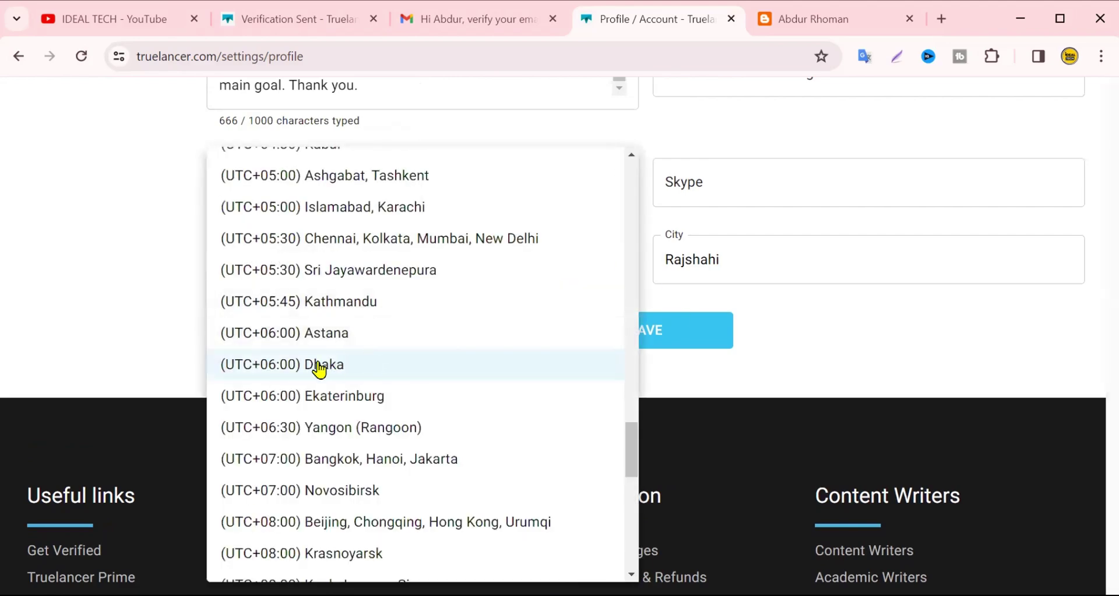
left_click(320, 368)
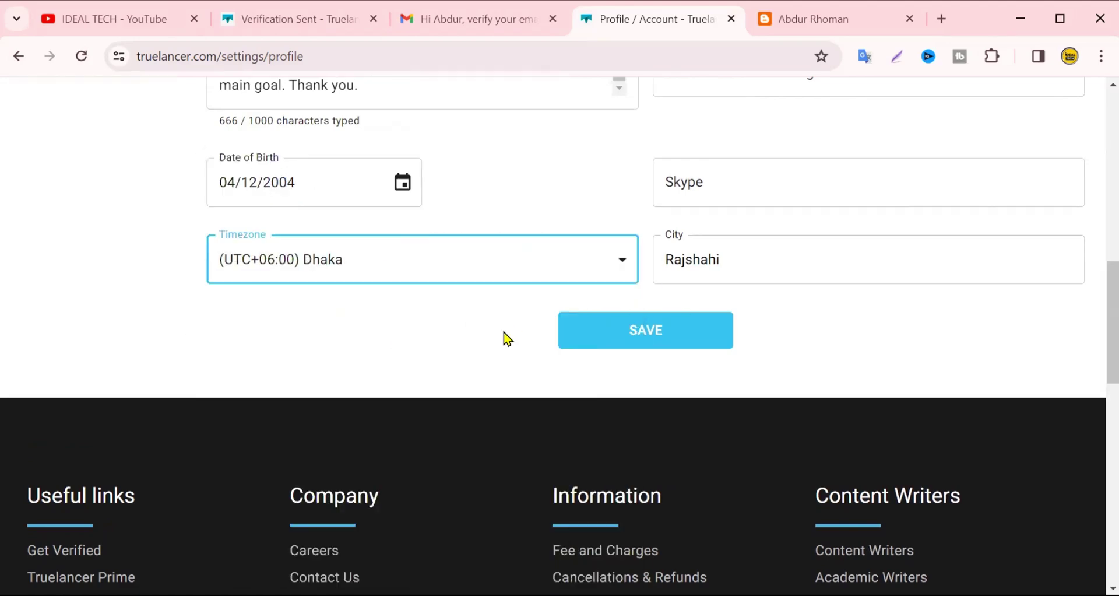
scroll(508, 338, "up", 3)
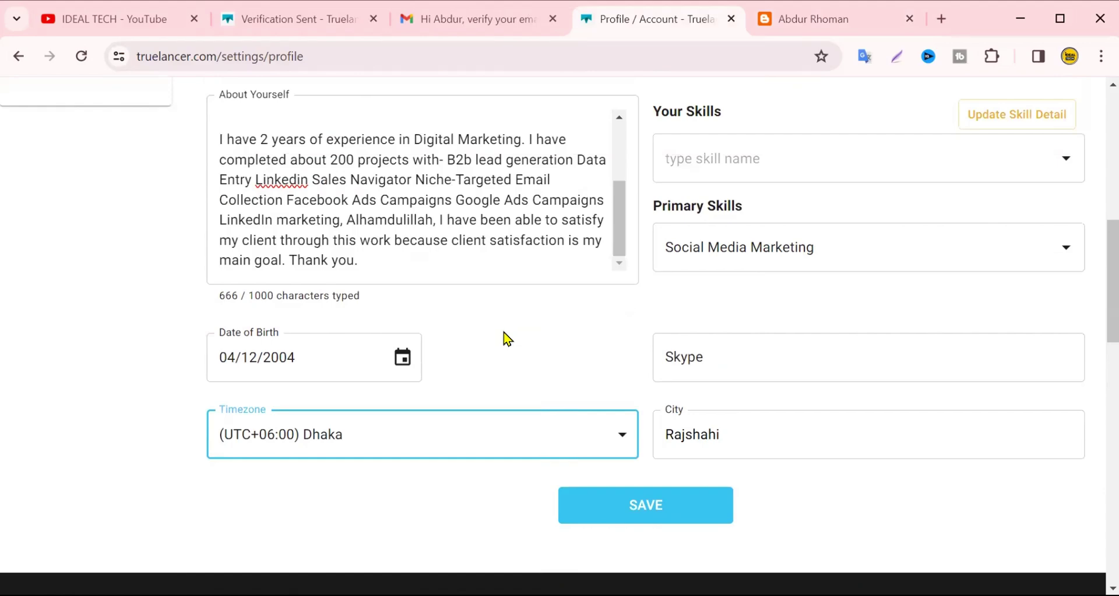
scroll(507, 338, "up", 6)
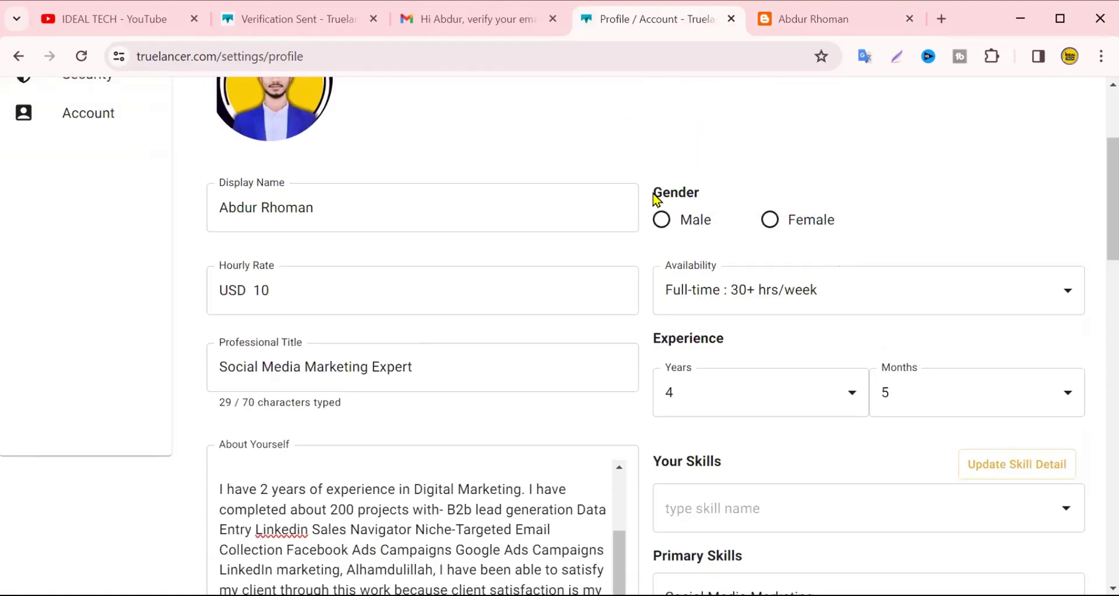
- Set the gender to Male and keep availability at full-time
left_click_drag(654, 196, 709, 197)
left_click(794, 166)
left_click(664, 226)
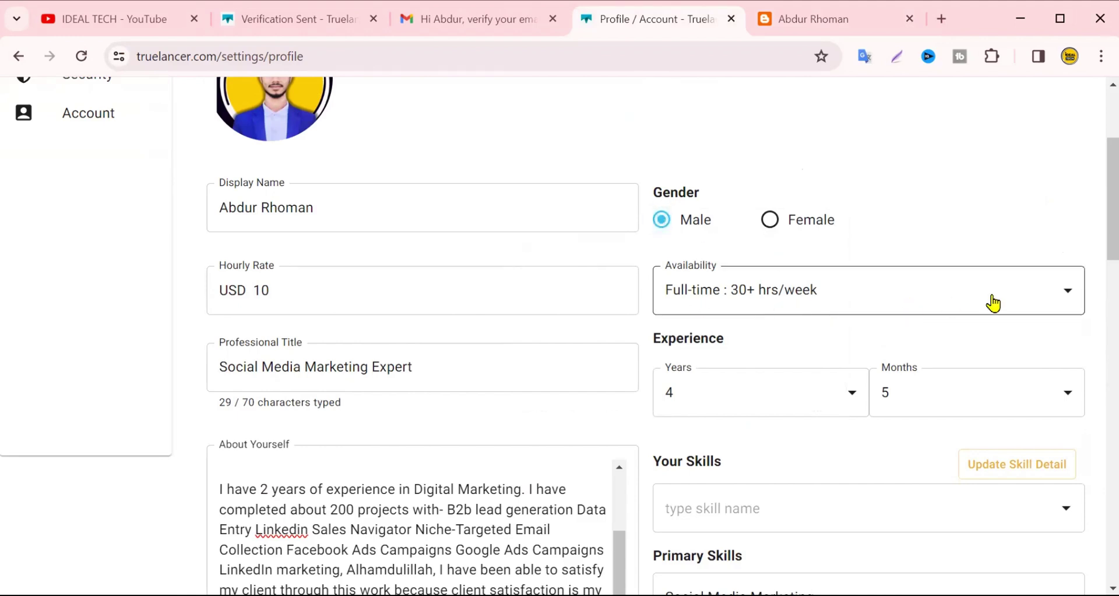
left_click(1068, 296)
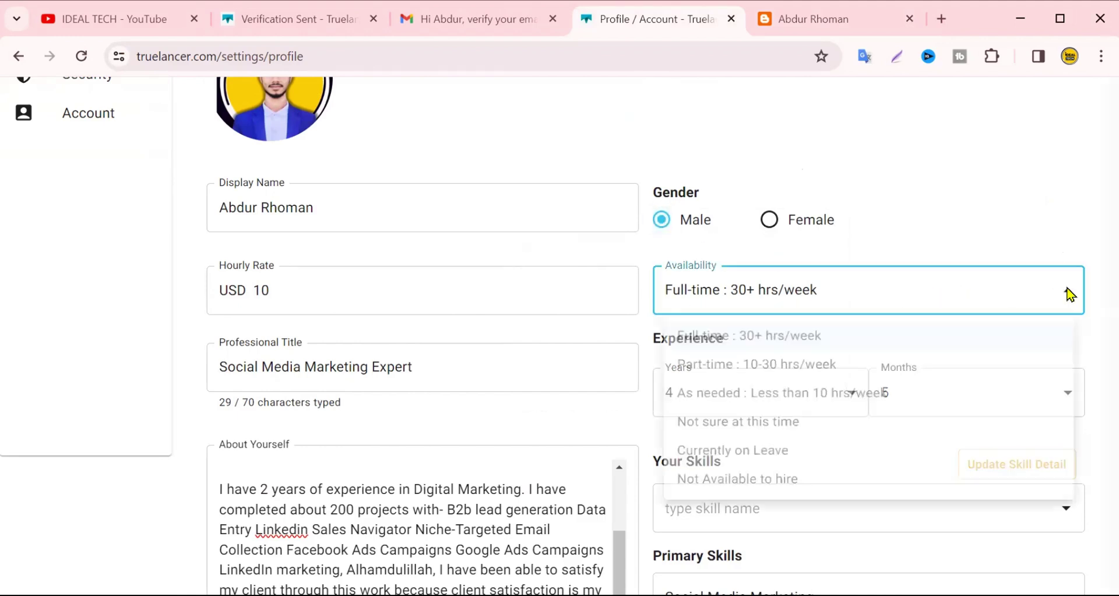
left_click(810, 334)
- Add Social Media Marketing, Youtube Marketing and Facebook Marketing to Your Skills
scroll(877, 309, "down", 3)
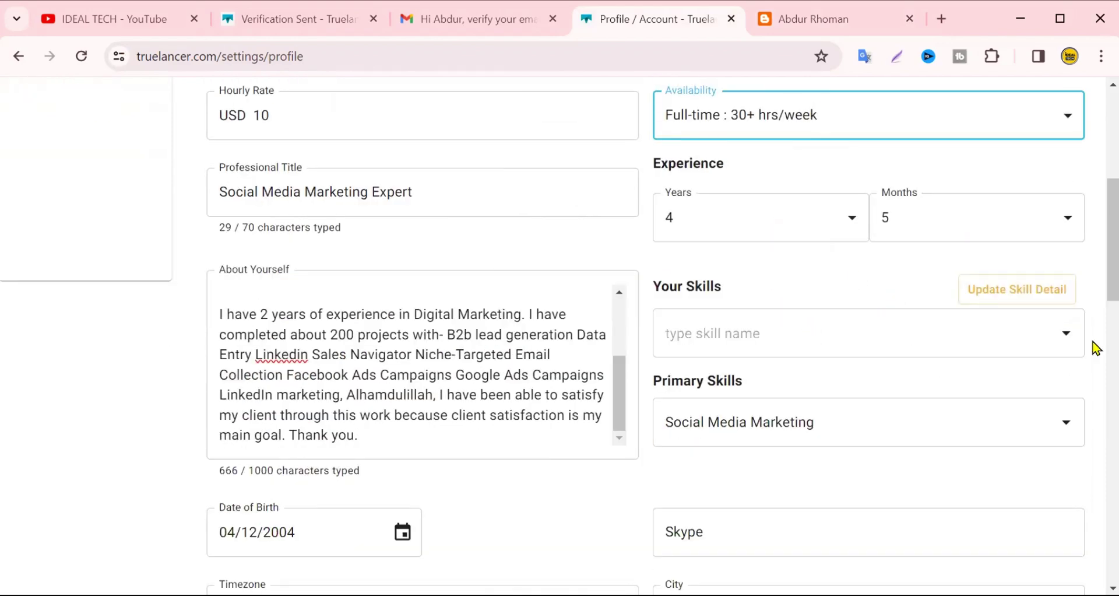
left_click(895, 341)
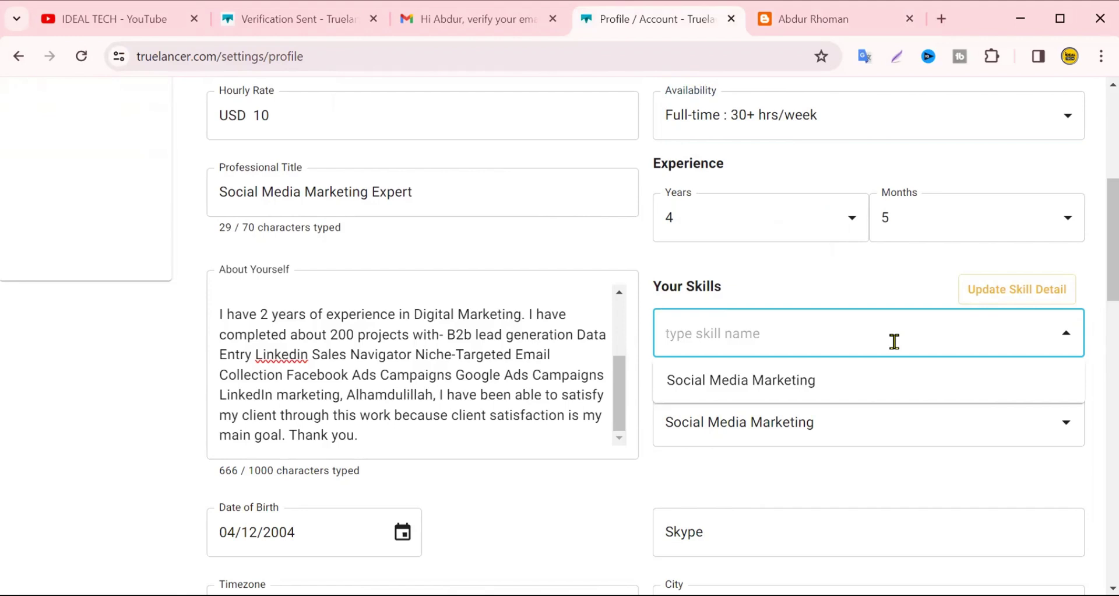
left_click(787, 381)
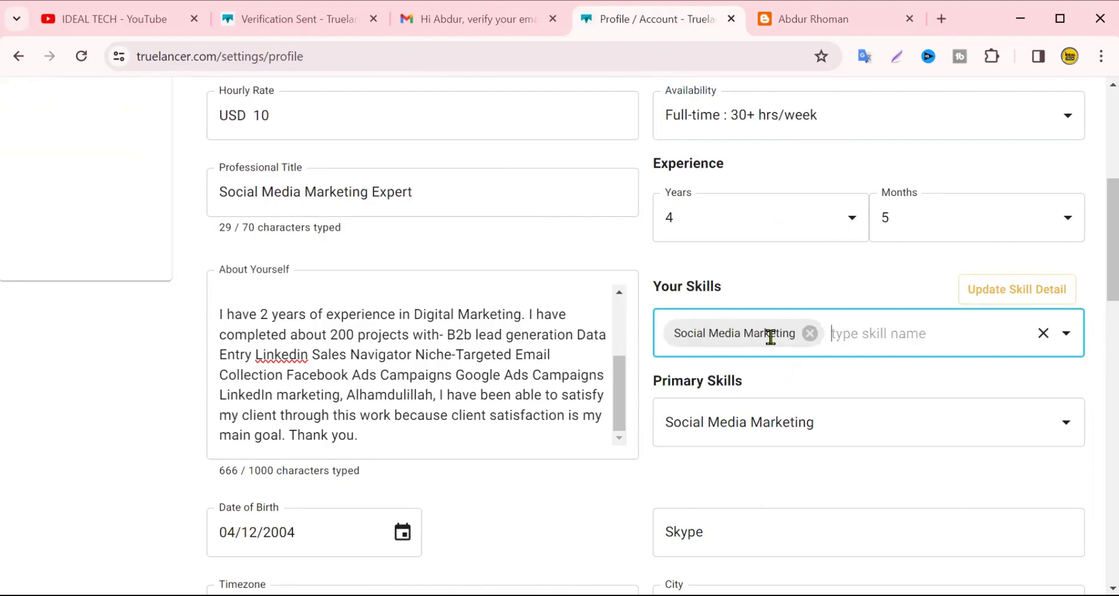
left_click(866, 335)
type("yo")
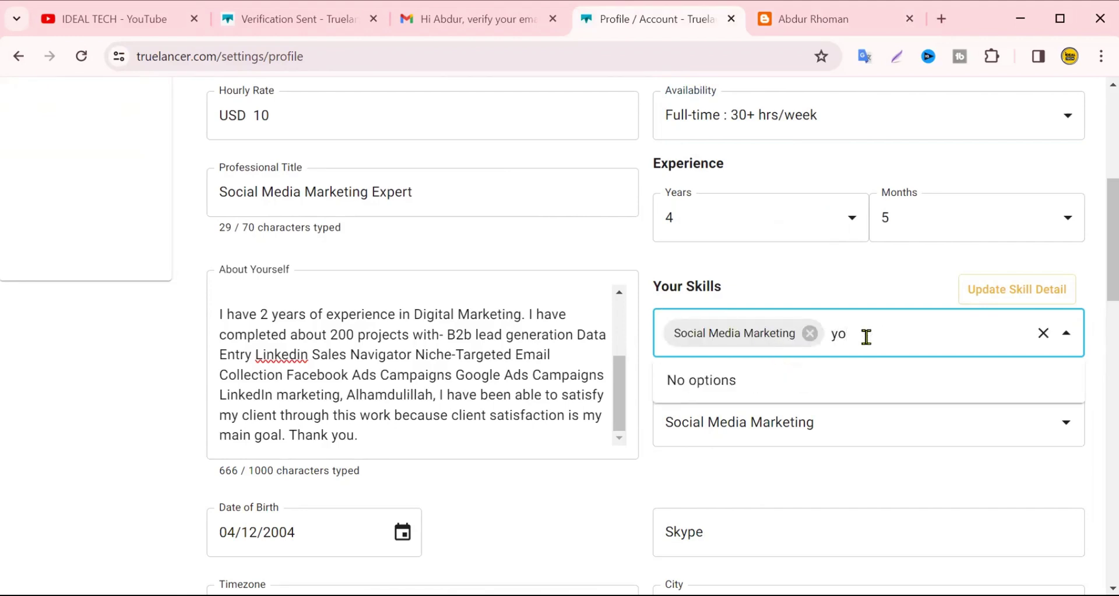
type("utube")
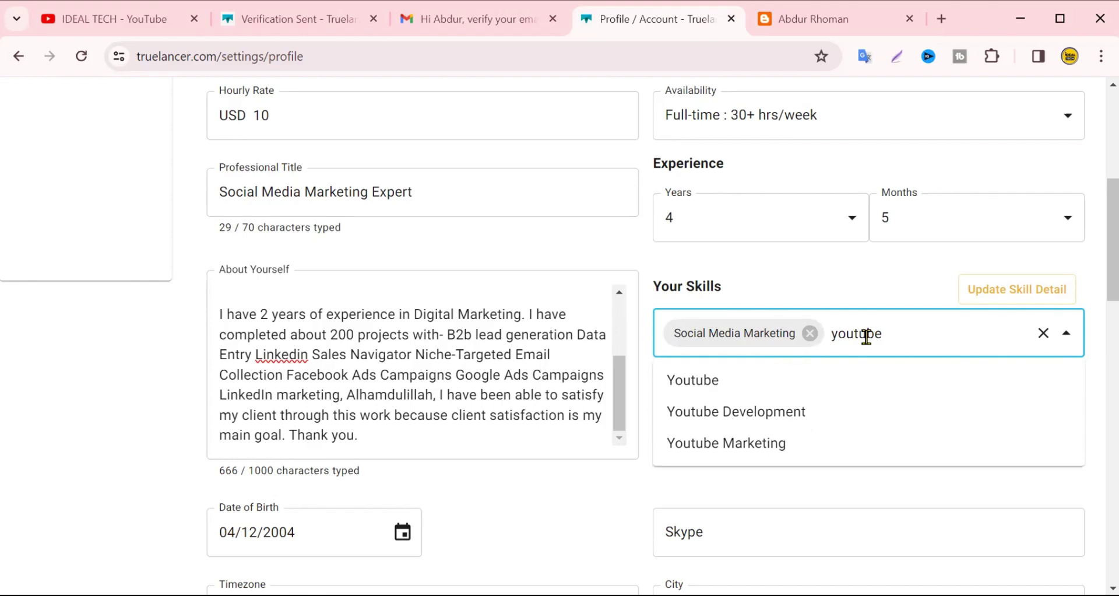
left_click(764, 461)
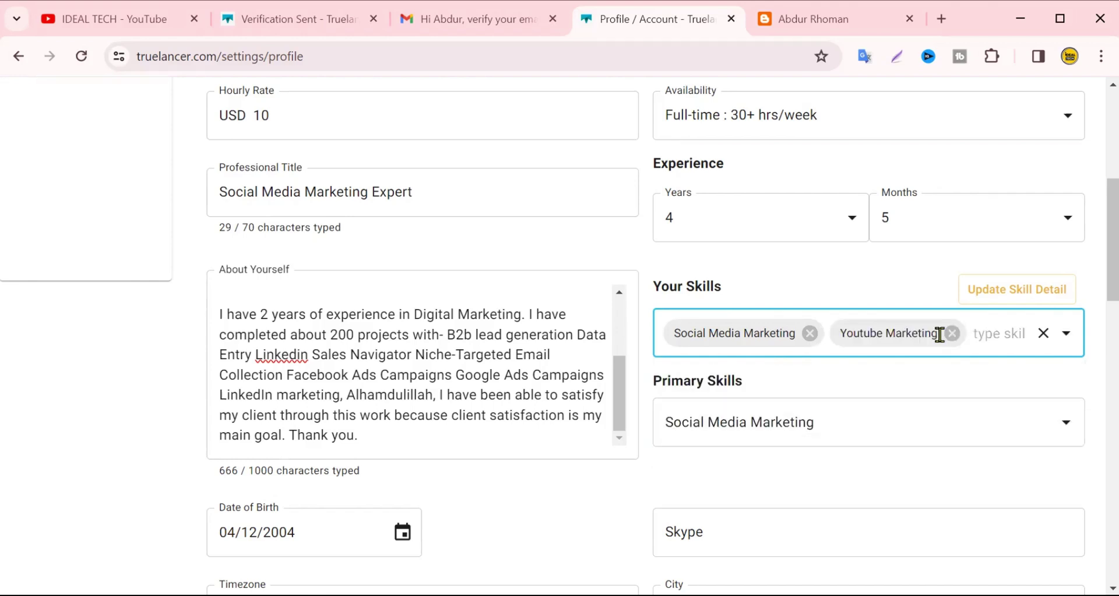
type("facr")
type("e")
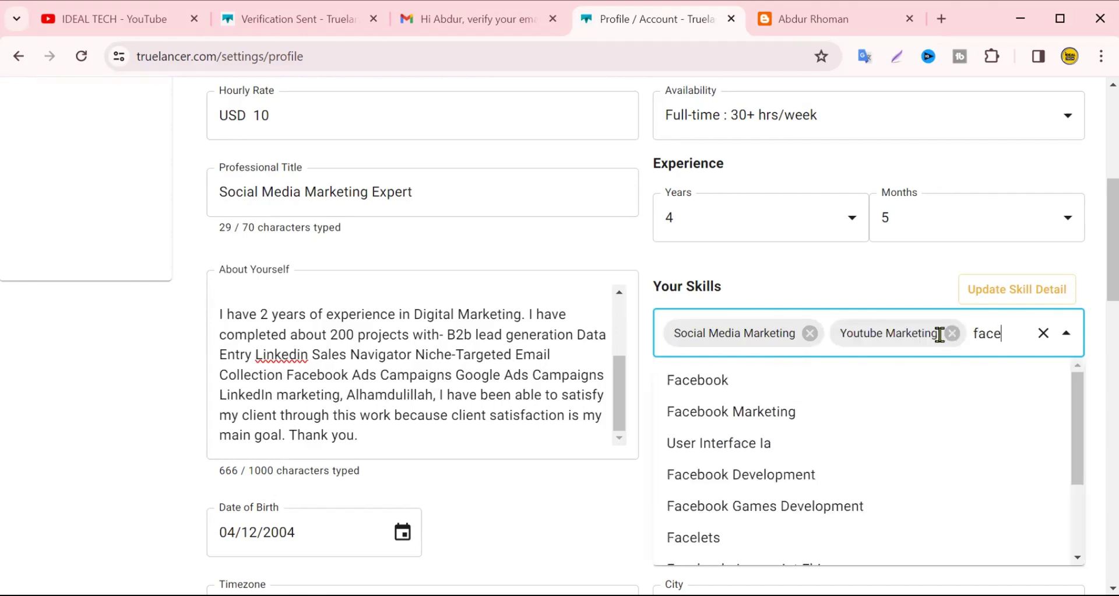
type("boo")
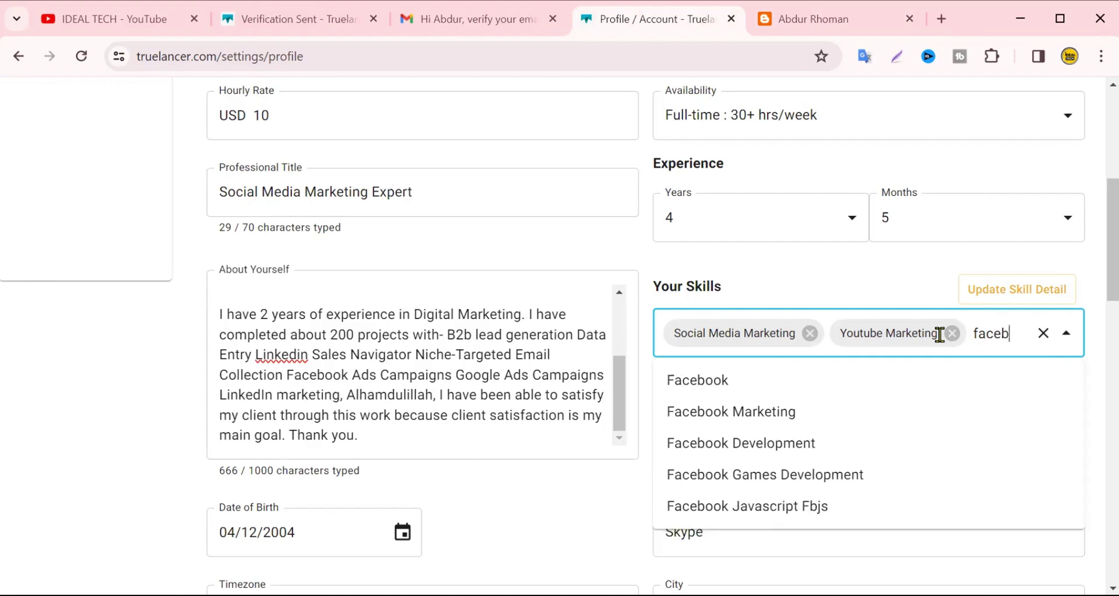
left_click(750, 408)
- Add Facebook and Instagram Marketing as skills, then close the suggestion list
type("face")
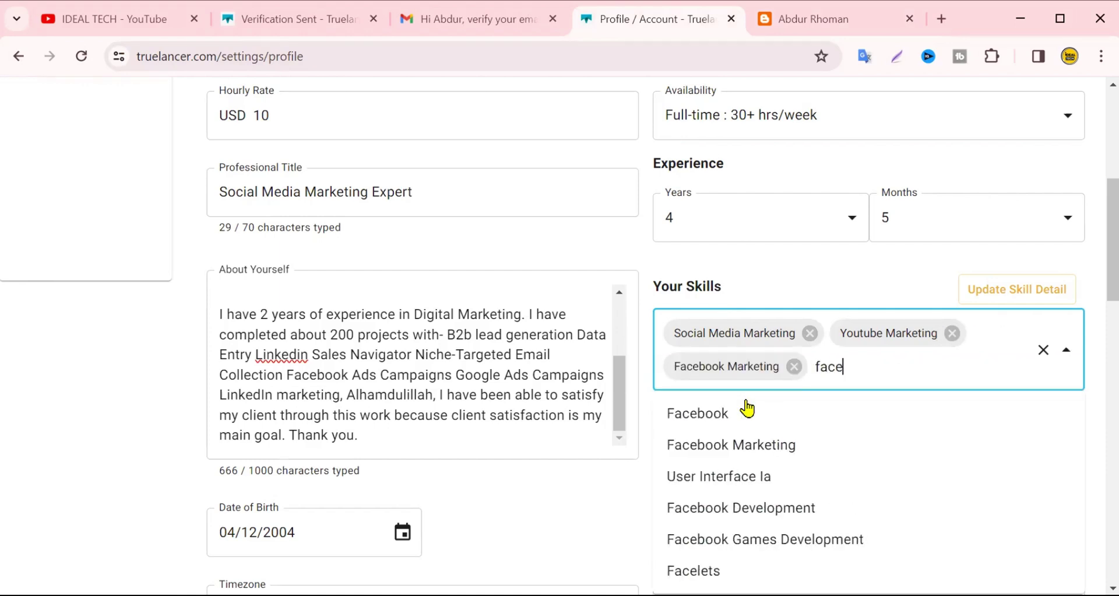
type("book asd")
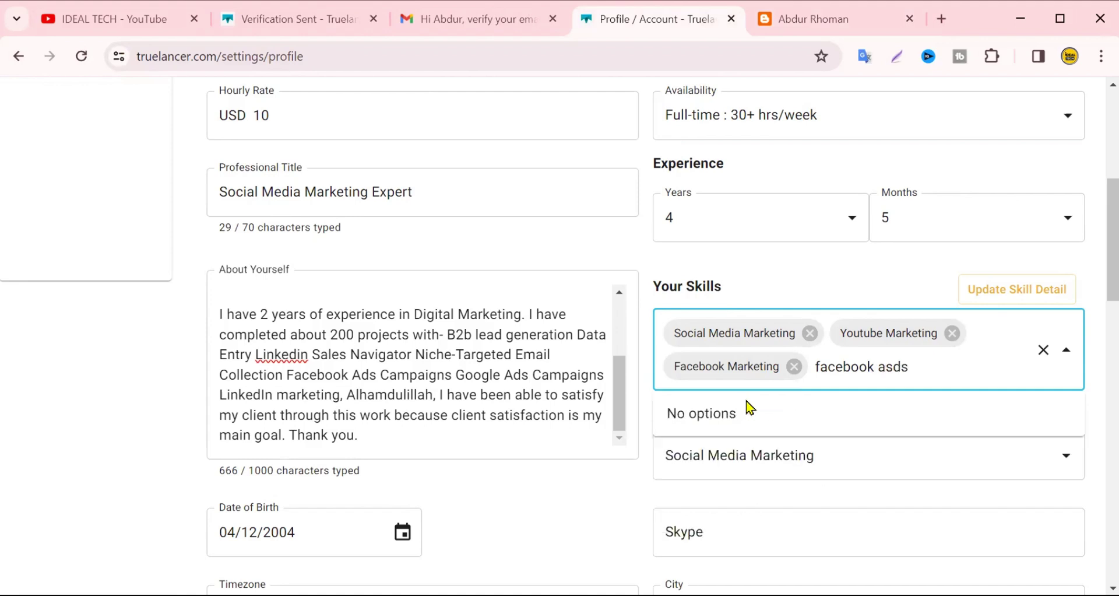
type("s")
key("BackSpace")
key("BackSpace")
type("pai")
key("BackSpace")
key("BackSpace")
key("BackSpace")
key("BackSpace")
left_click(769, 416)
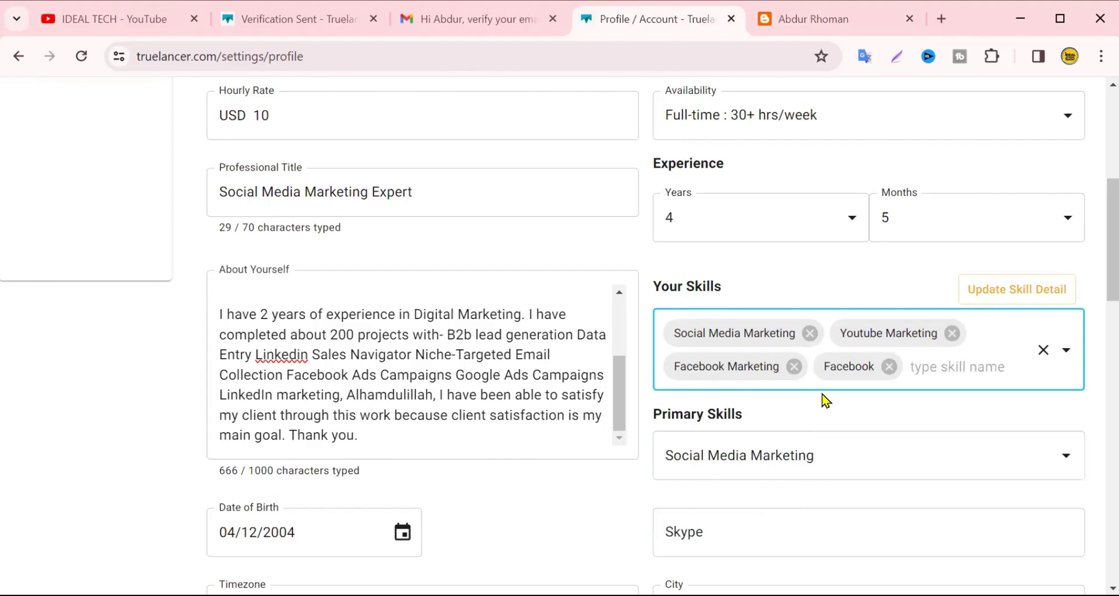
type("insta")
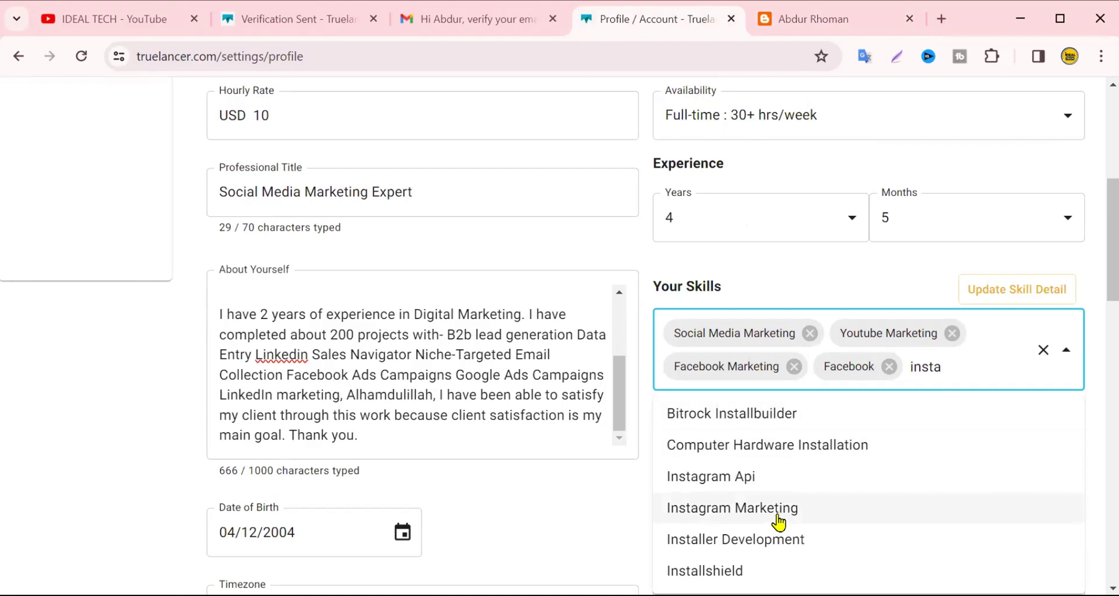
left_click(781, 516)
scroll(868, 461, "down", 2)
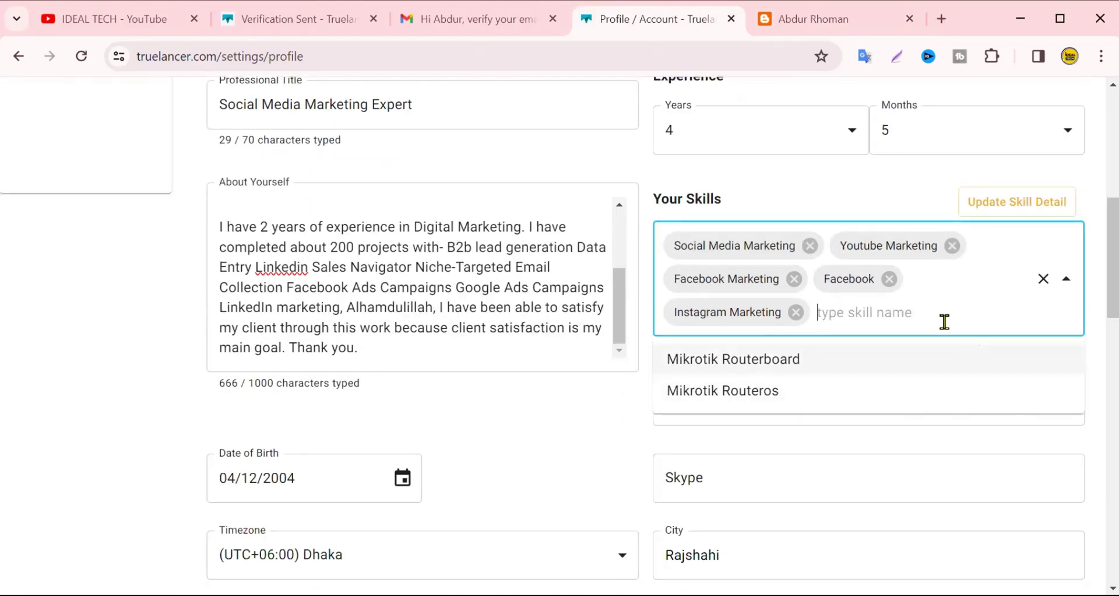
left_click(1096, 347)
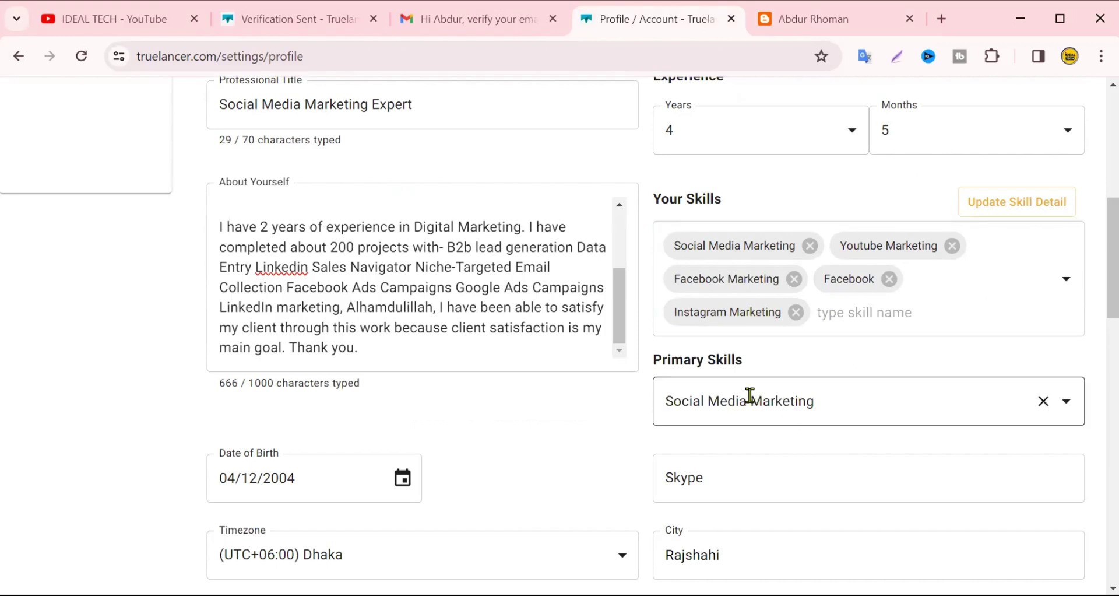
scroll(826, 402, "down", 3)
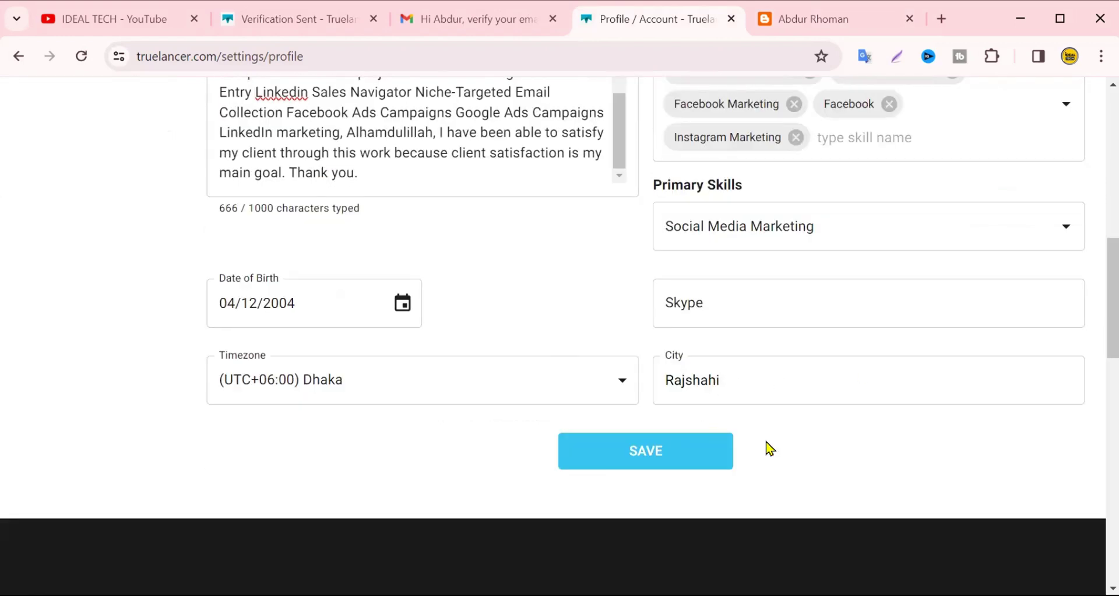
- Save the updated profile settings
left_click(683, 464)
scroll(827, 402, "up", 5)
scroll(840, 402, "down", 5)
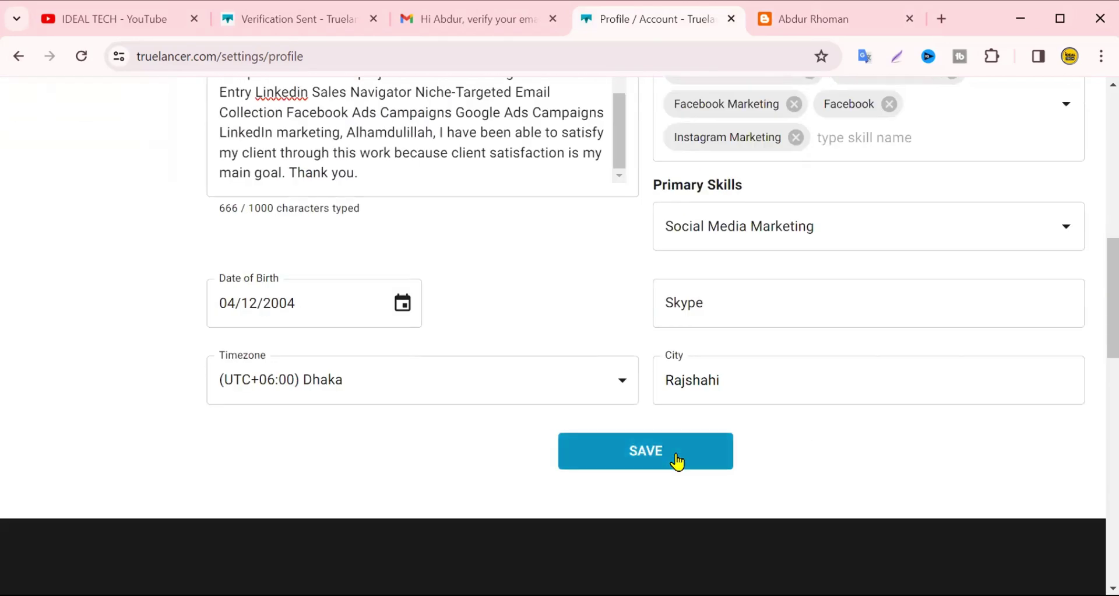
left_click(676, 461)
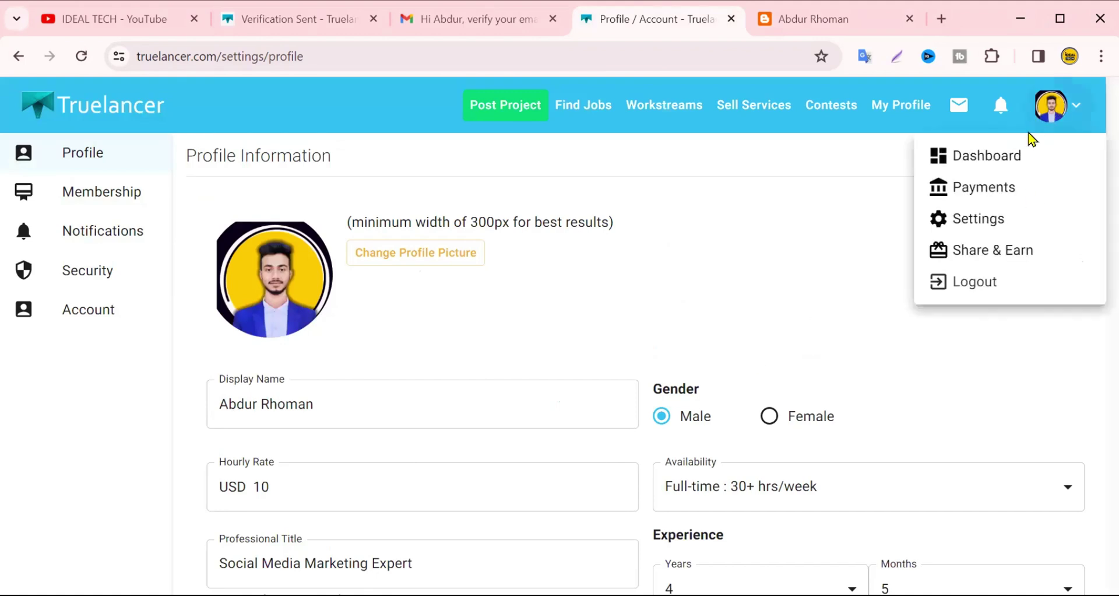
- Go to the freelancer dashboard from the avatar menu and review its zero stats
mouse_move(1043, 122)
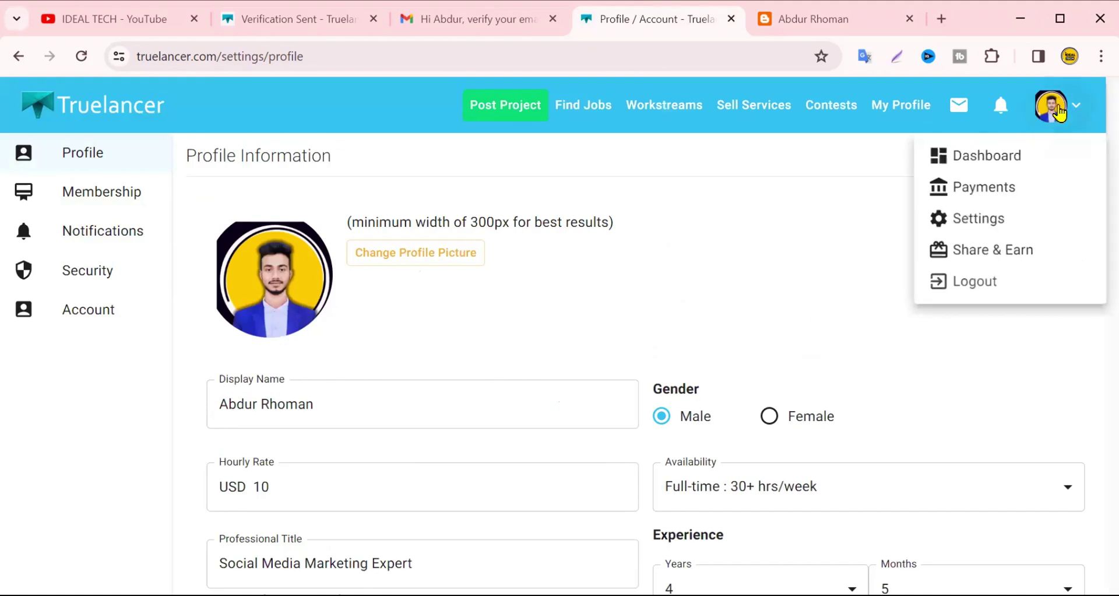
left_click(1005, 156)
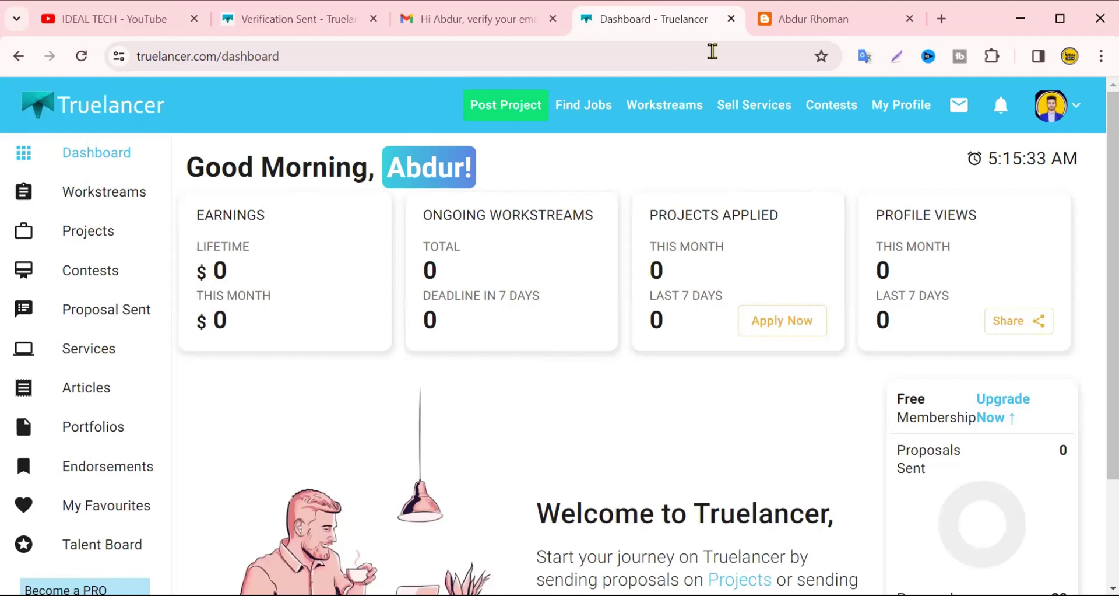
left_click_drag(193, 167, 537, 170)
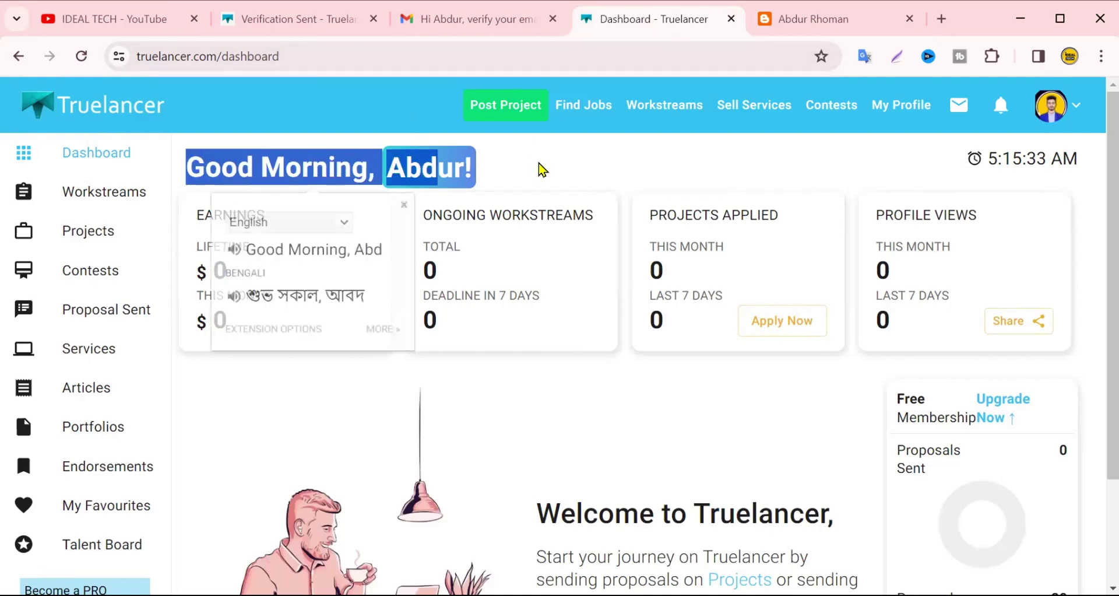
left_click(603, 175)
left_click_drag(195, 245, 278, 257)
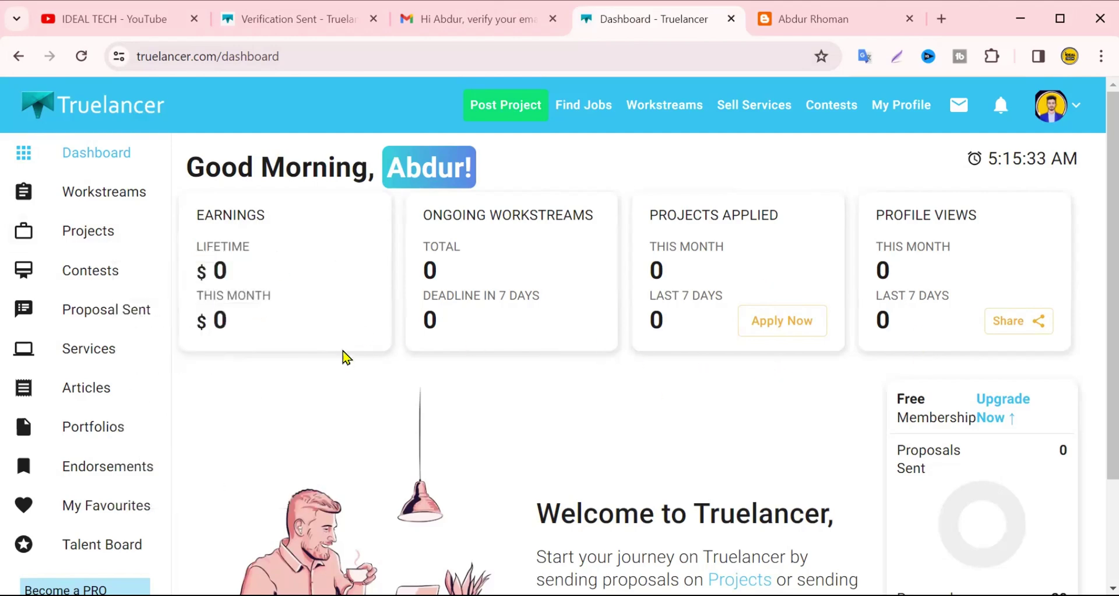
scroll(343, 353, "down", 3)
scroll(347, 362, "up", 3)
left_click(1069, 115)
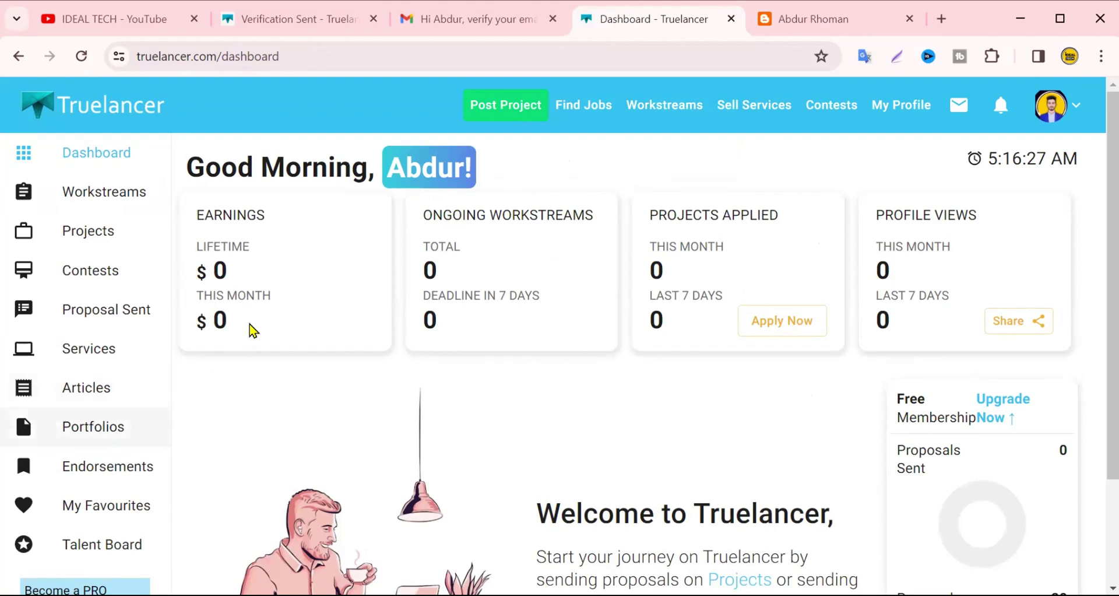
- Open Portfolios from the sidebar and start a new item via Add Portfolios
left_click(91, 430)
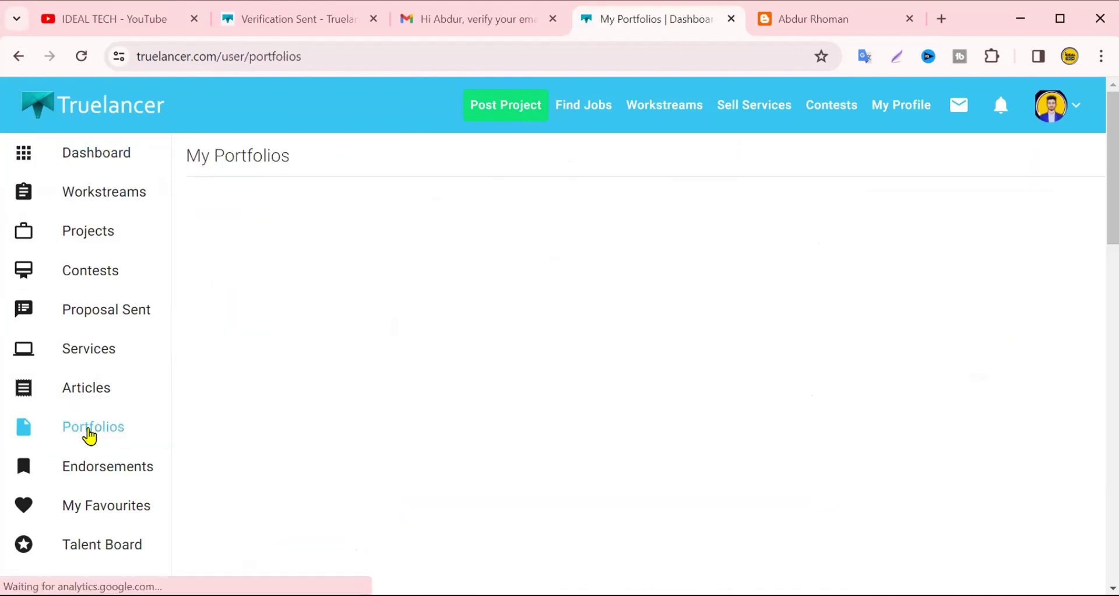
left_click_drag(187, 155, 387, 170)
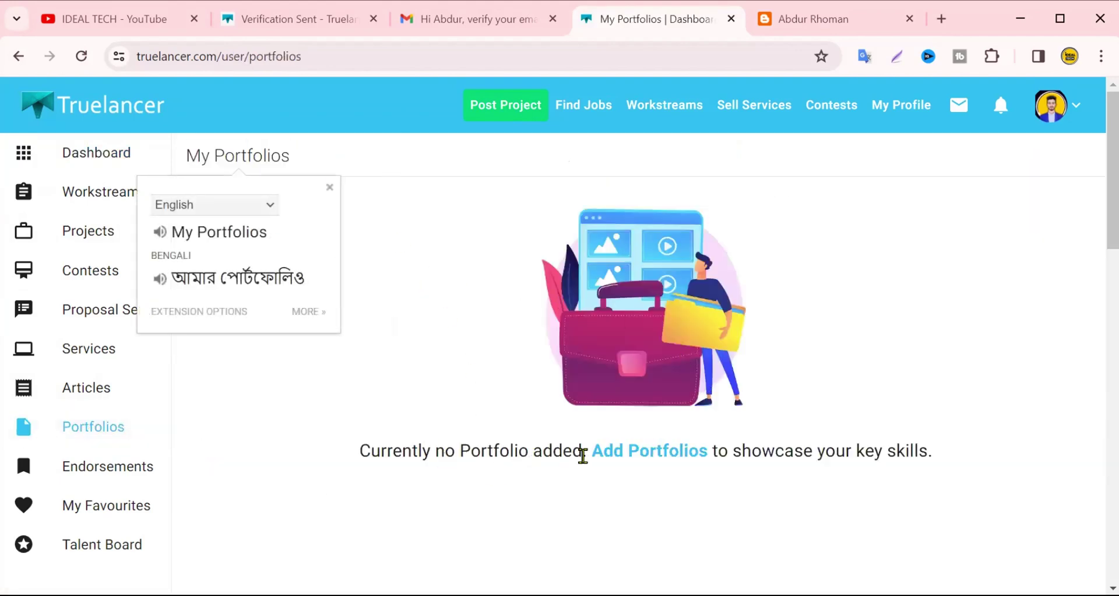
left_click(825, 327)
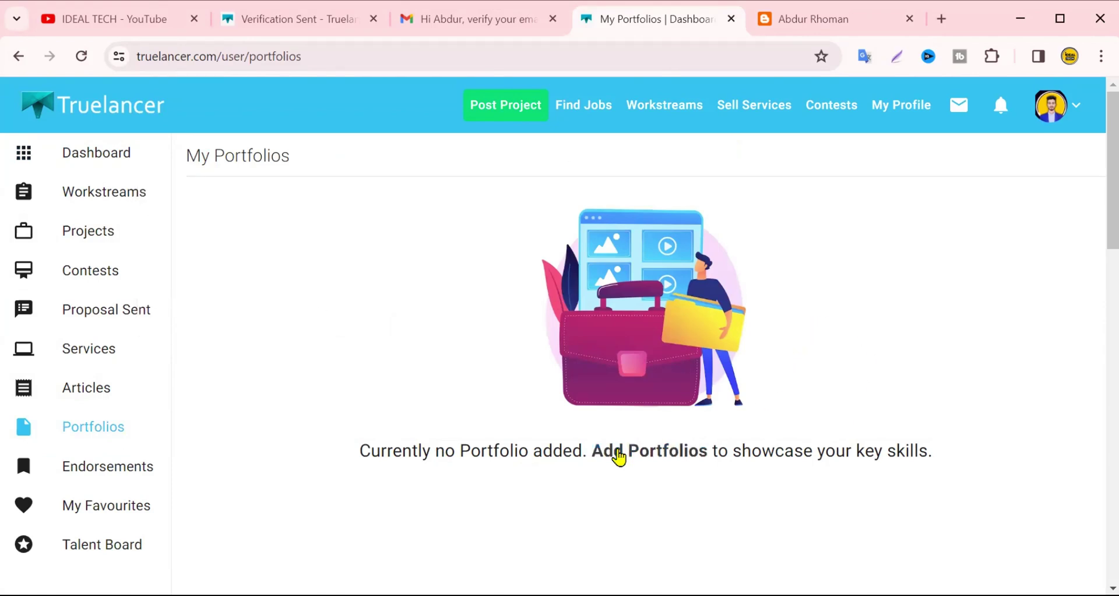
left_click(651, 451)
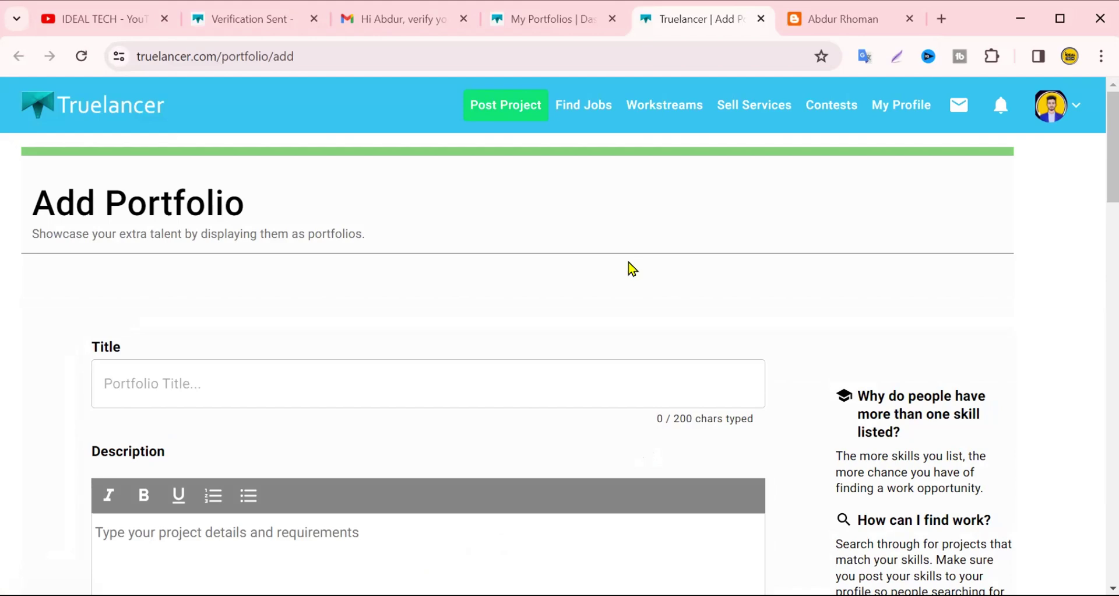
scroll(632, 270, "down", 2)
- Copy the portfolio title text and paste it into the Description box
left_click(321, 304)
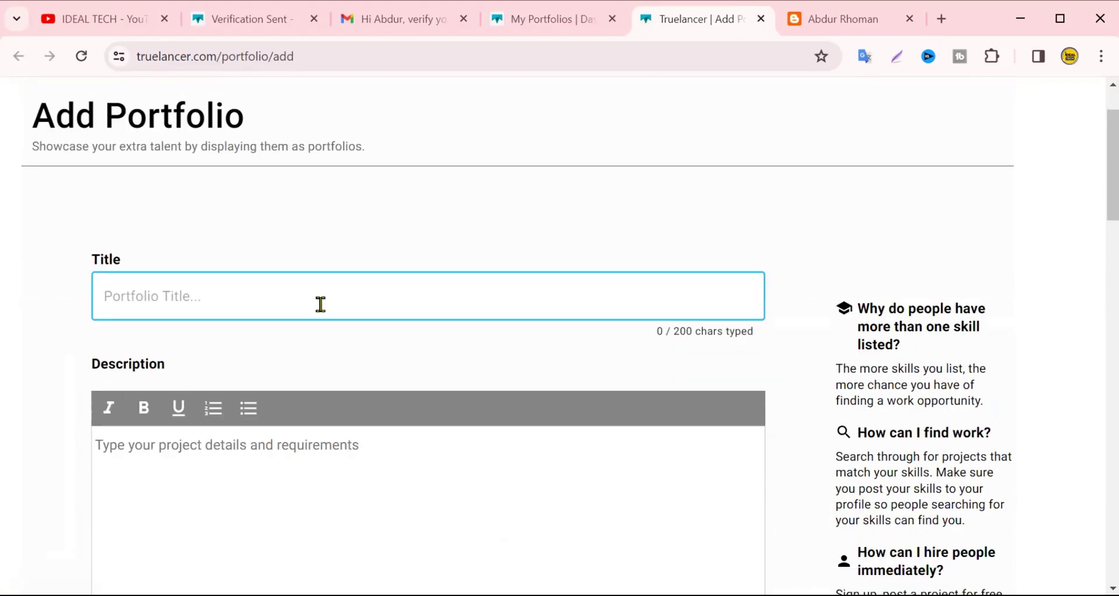
type("YouTube Video SEO")
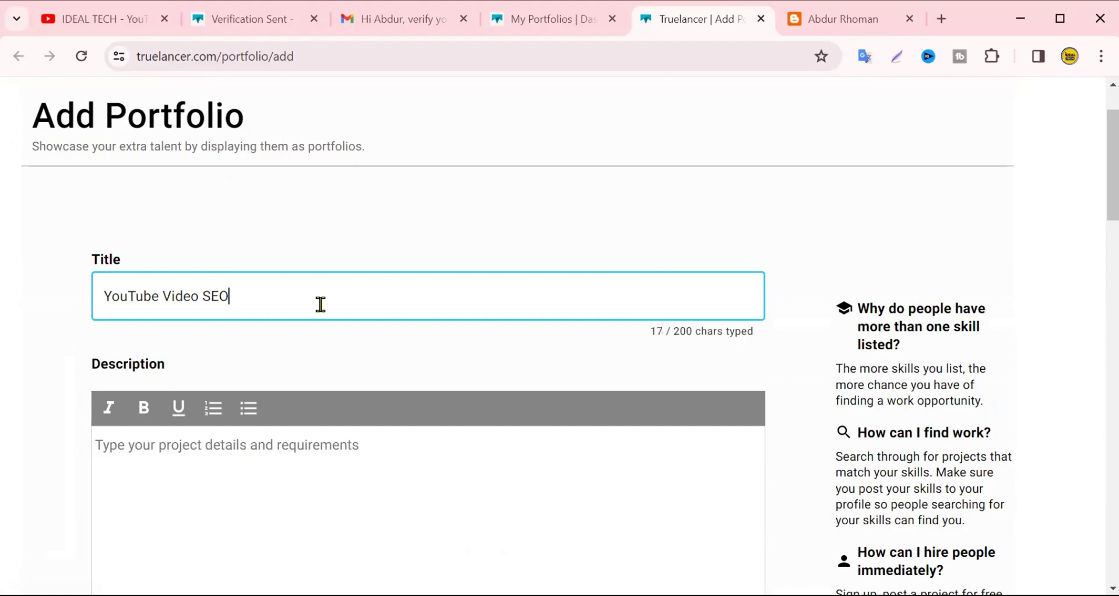
left_click_drag(312, 304, 95, 297)
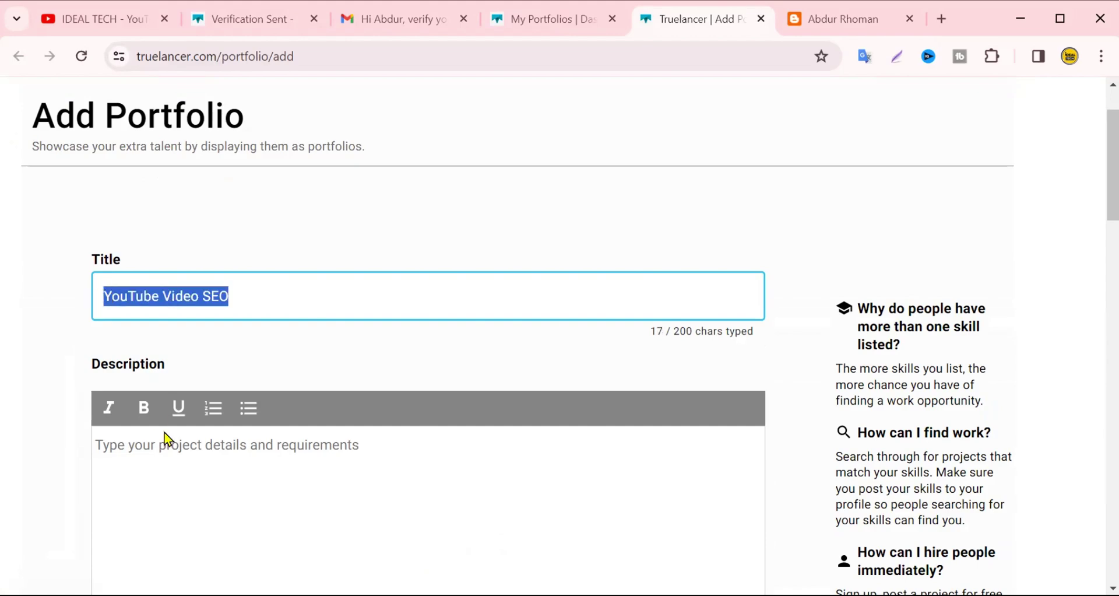
key("ctrl+c")
left_click(173, 447)
key("ctrl+v")
- Replace the pasted title with 'I am a professional freelancer and youtube video seo expert…'
scroll(356, 438, "down", 5)
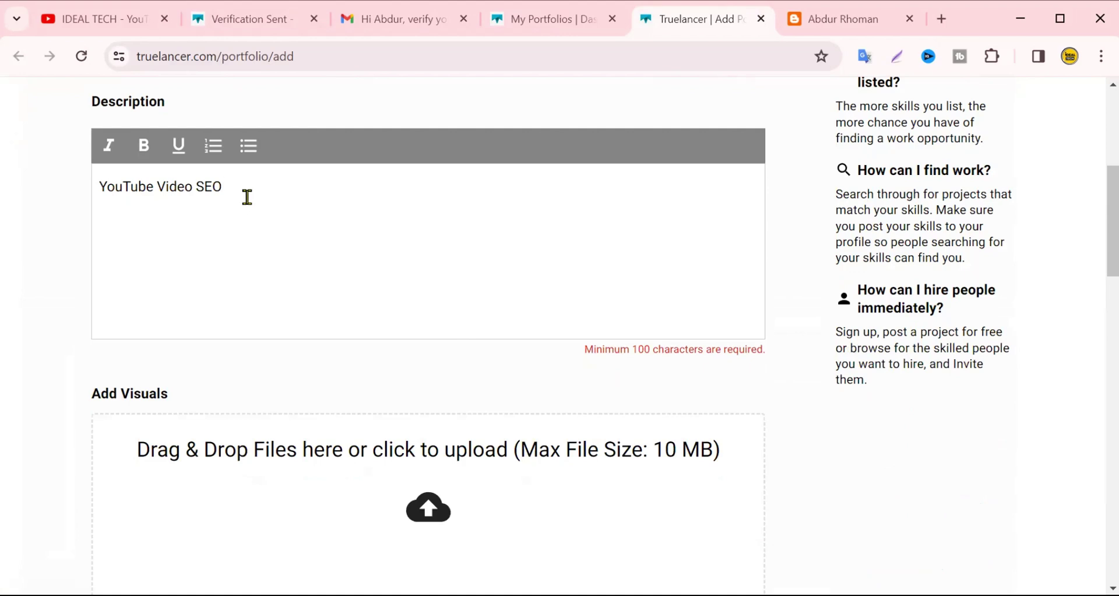
left_click_drag(223, 186, 95, 192)
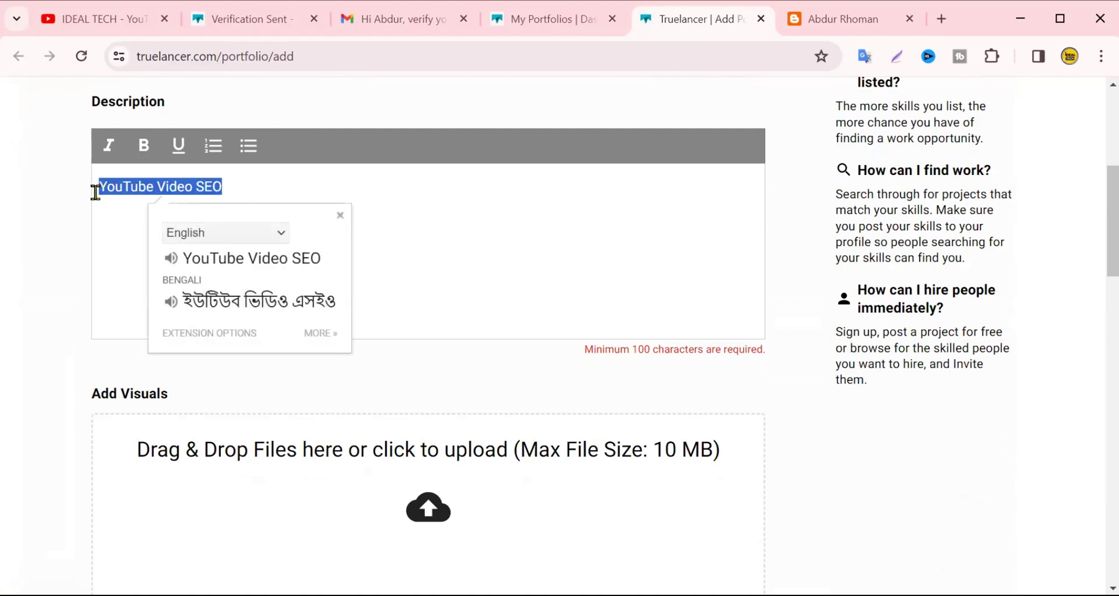
key("BackSpace")
key("ctrl+v")
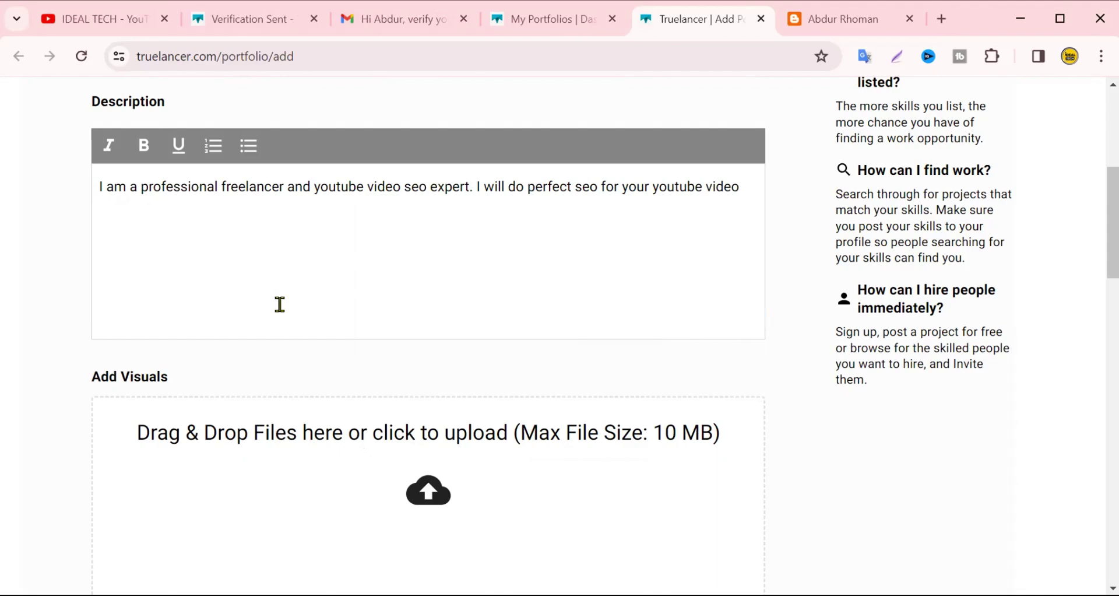
left_click_drag(93, 380, 202, 382)
scroll(334, 369, "down", 2)
left_click(806, 351)
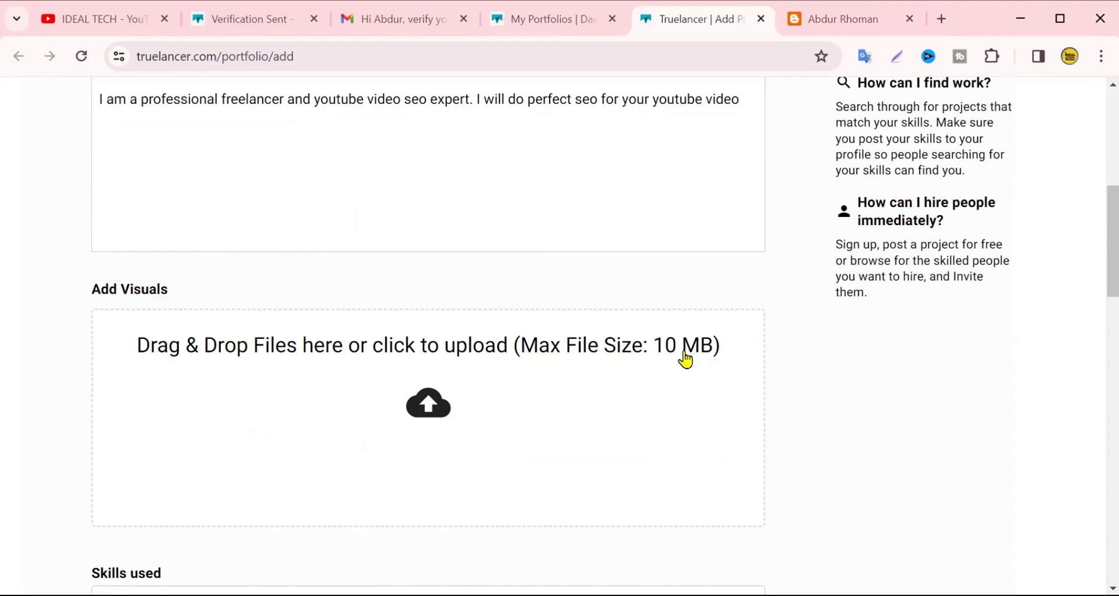
- Upload Screenshot_5 from Downloads as the first portfolio visual
scroll(426, 408, "down", 5)
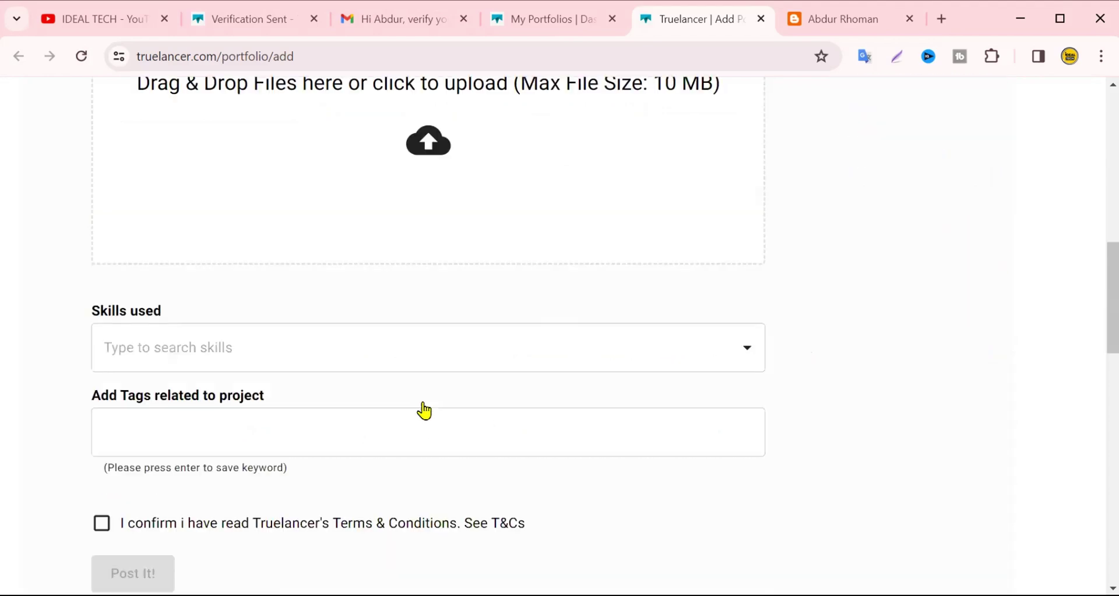
scroll(424, 408, "up", 3)
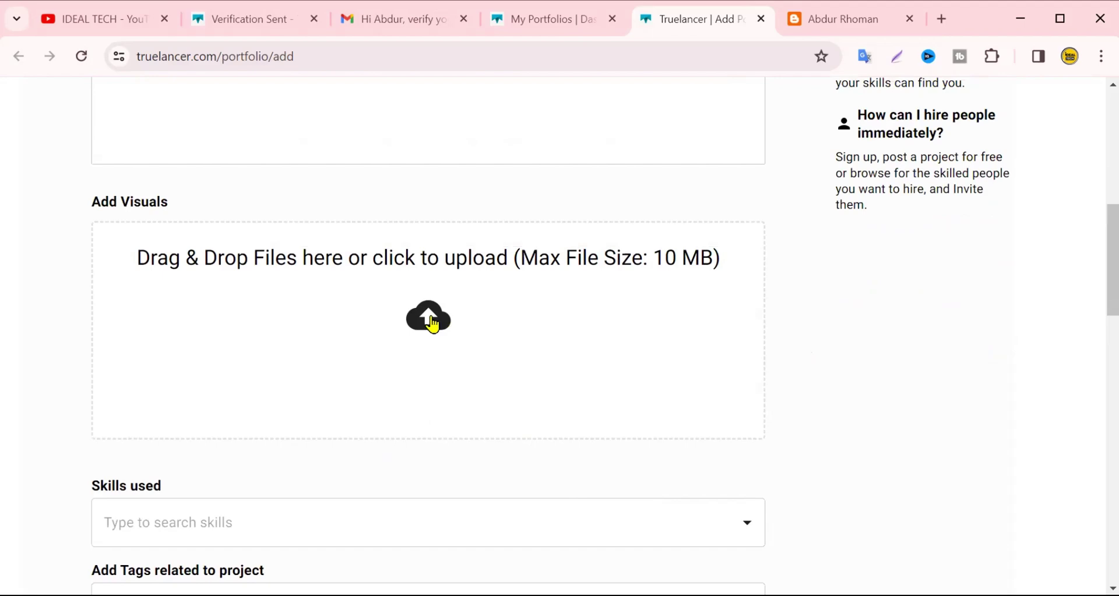
left_click(434, 324)
scroll(436, 323, "down", 10)
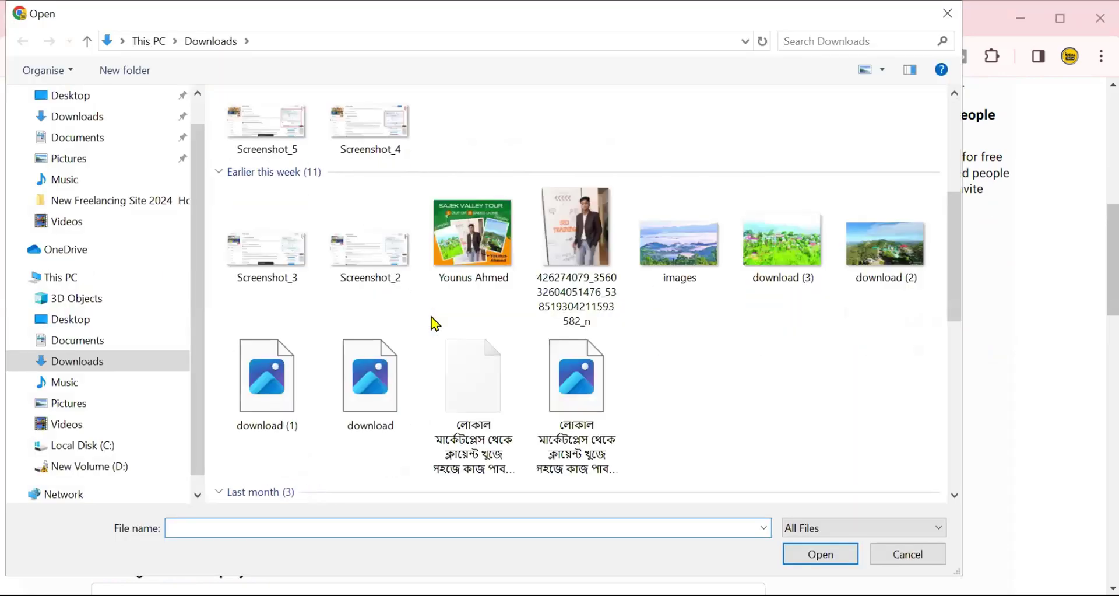
scroll(484, 357, "down", 5)
scroll(486, 361, "up", 4)
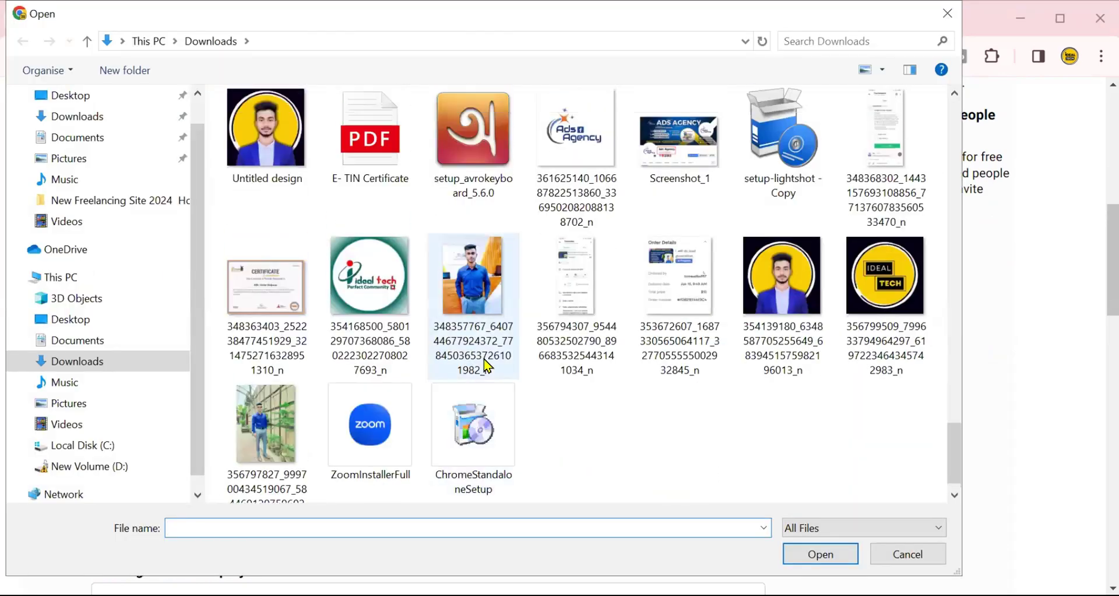
scroll(576, 273, "up", 15)
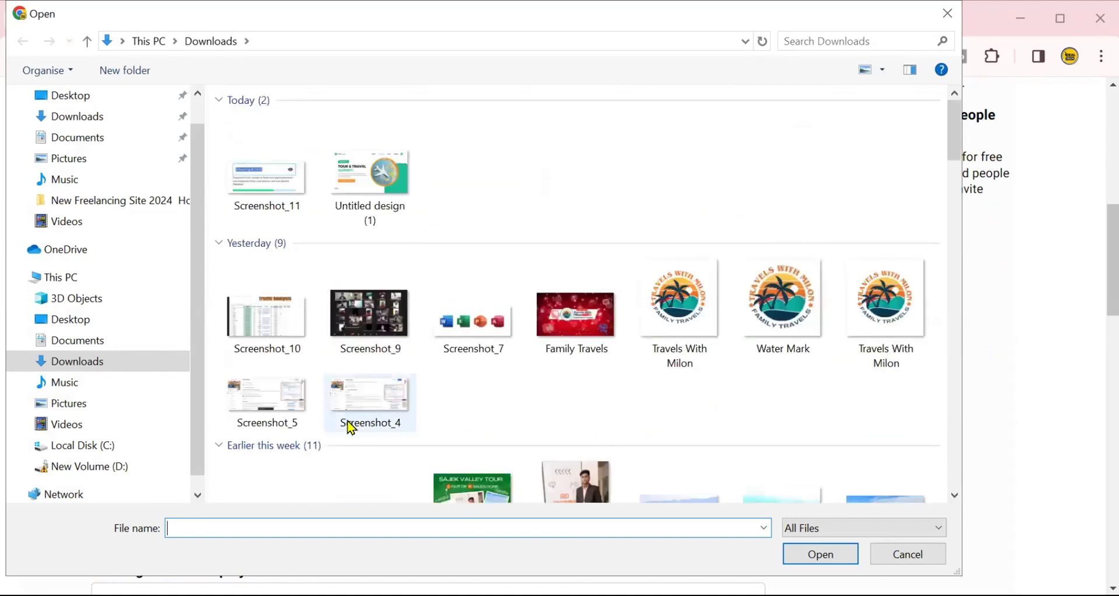
left_click(332, 403)
left_click(292, 396)
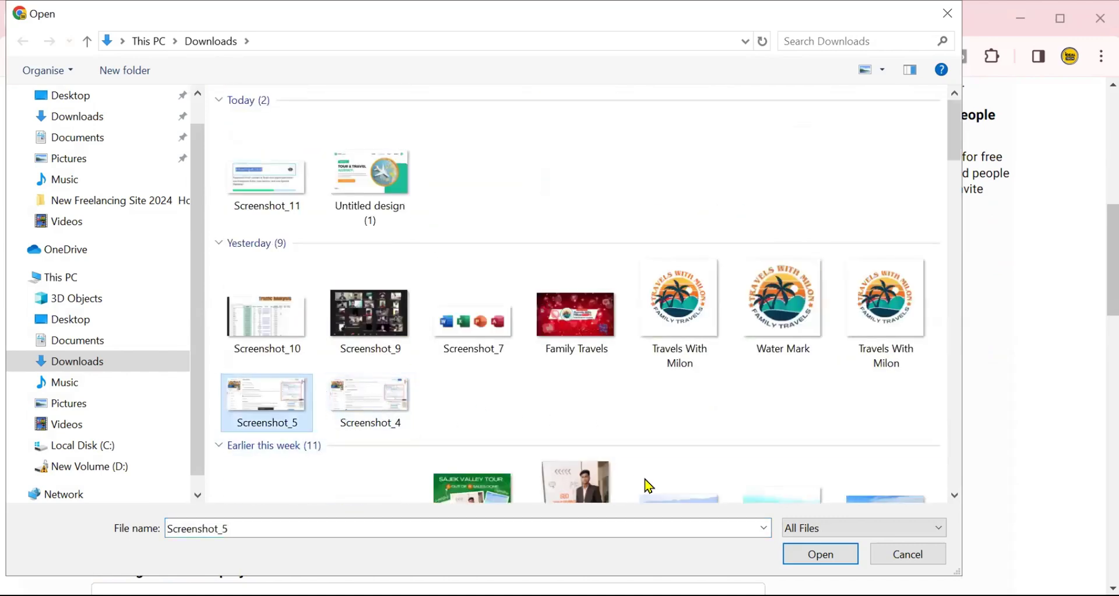
left_click(827, 554)
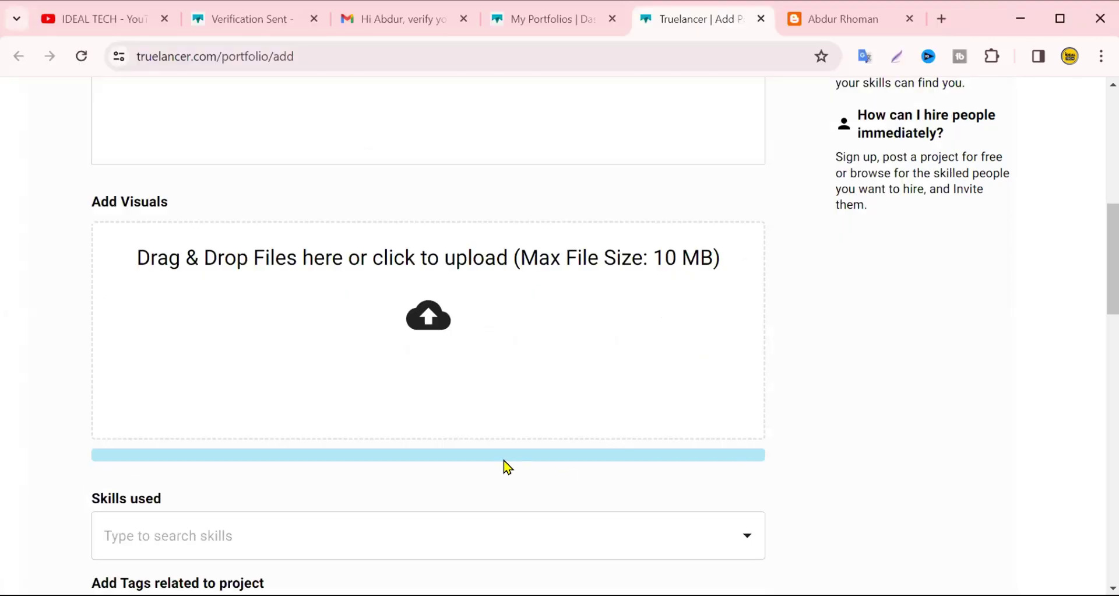
- Choose Screenshot_2 as the second visual to upload
scroll(503, 464, "down", 3)
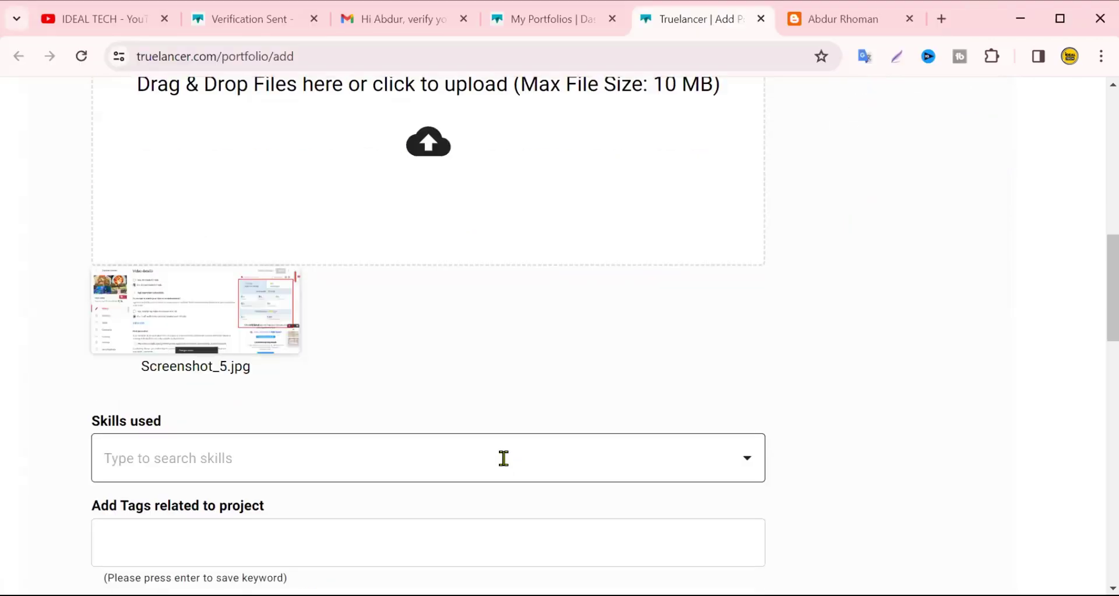
scroll(437, 342, "up", 3)
left_click(435, 326)
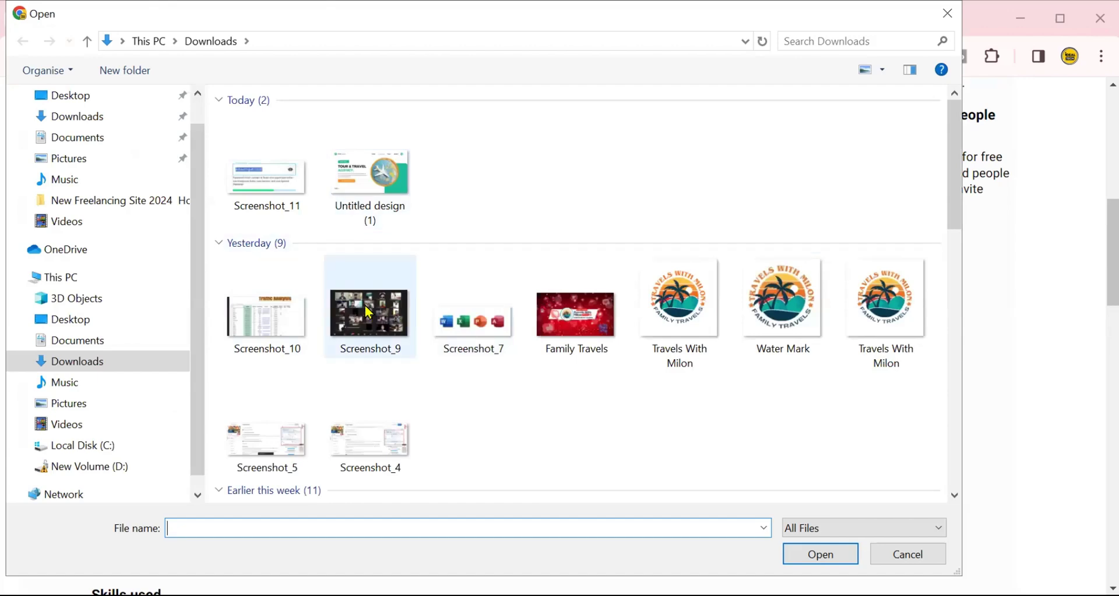
scroll(373, 327, "down", 5)
left_click(370, 233)
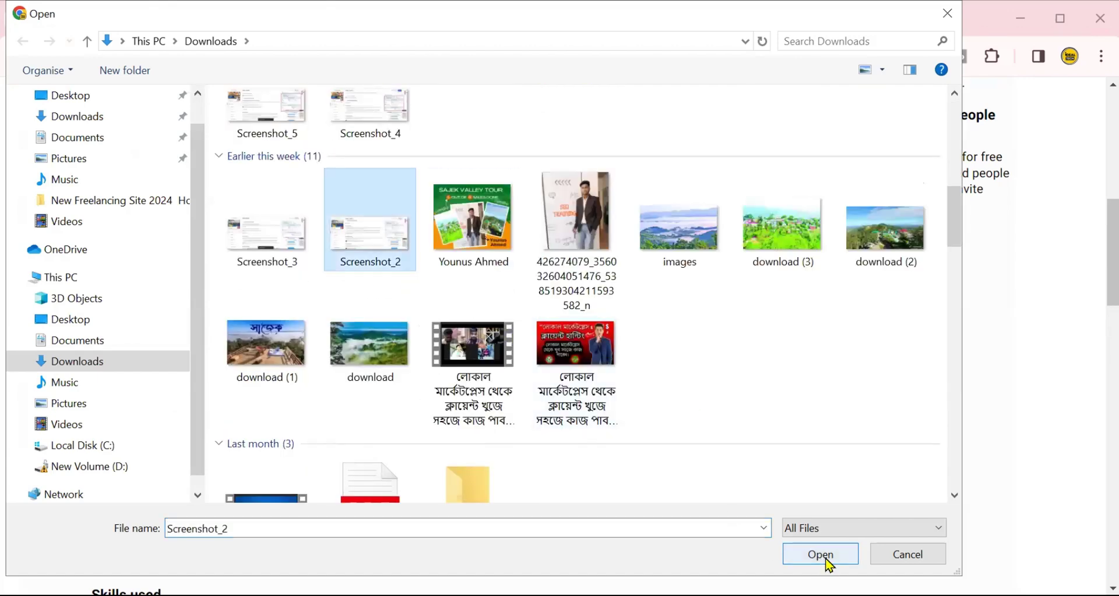
left_click(828, 561)
scroll(514, 493, "down", 4)
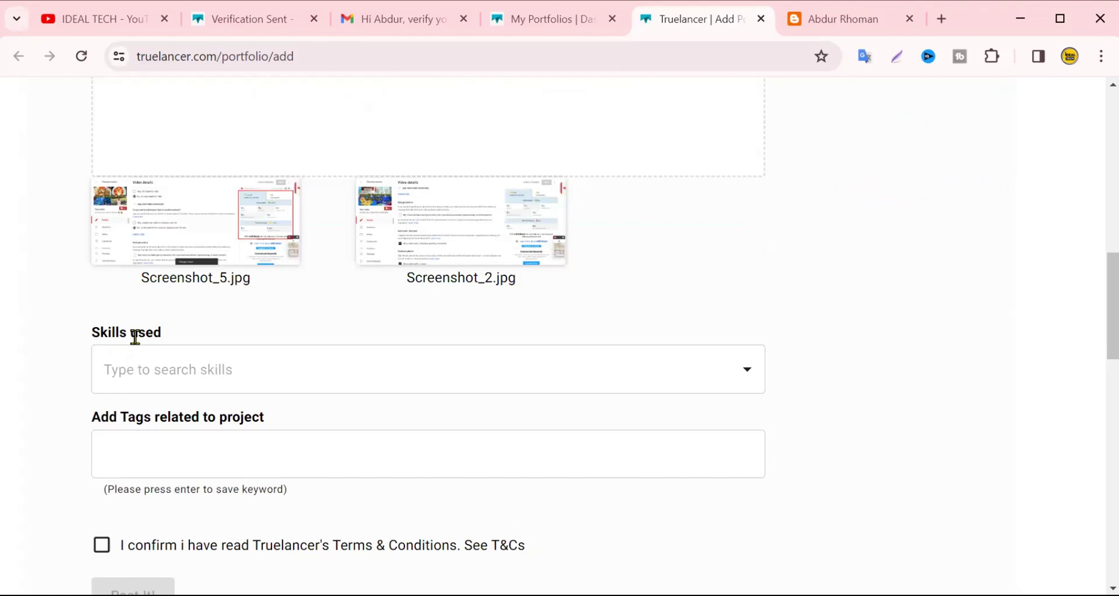
- Add Youtube, Youtube Marketing and Seo Keyword Research from the suggestions as skills used
left_click(218, 378)
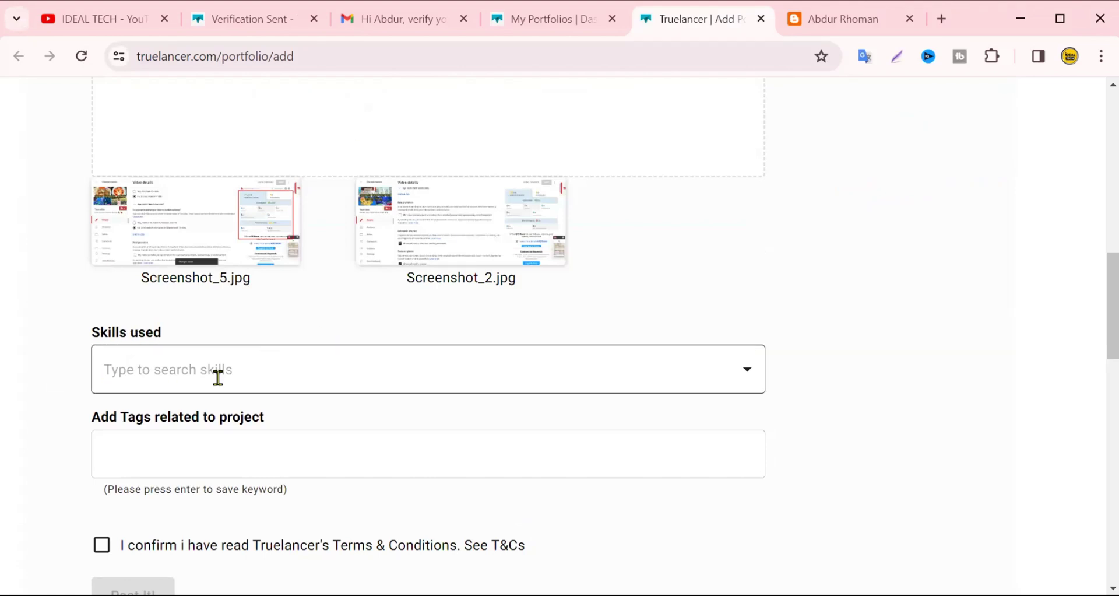
left_click(218, 378)
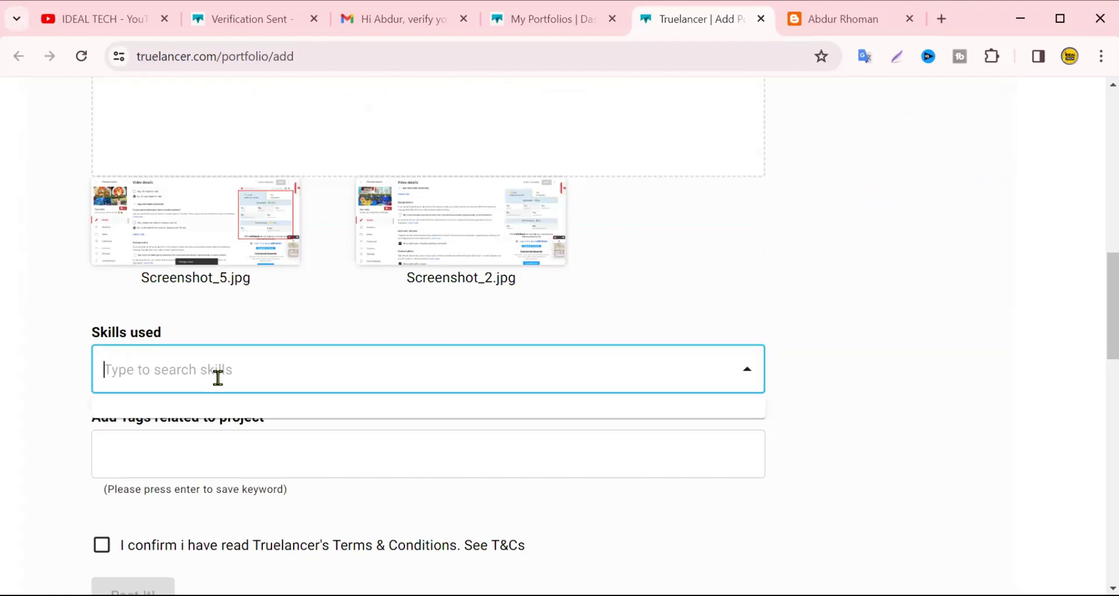
type("youtube")
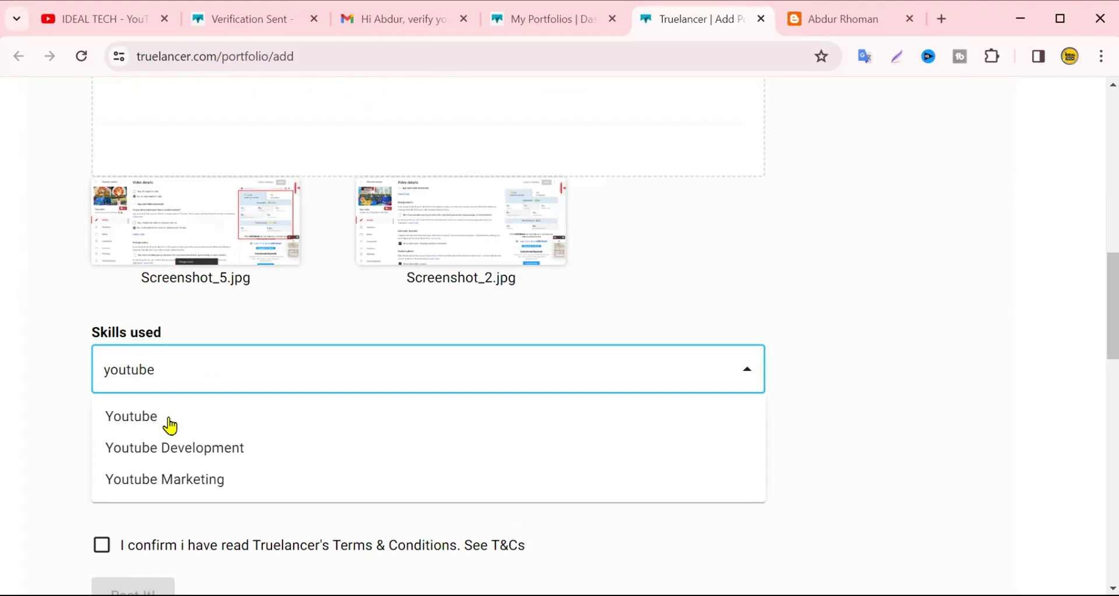
left_click(167, 420)
type("you")
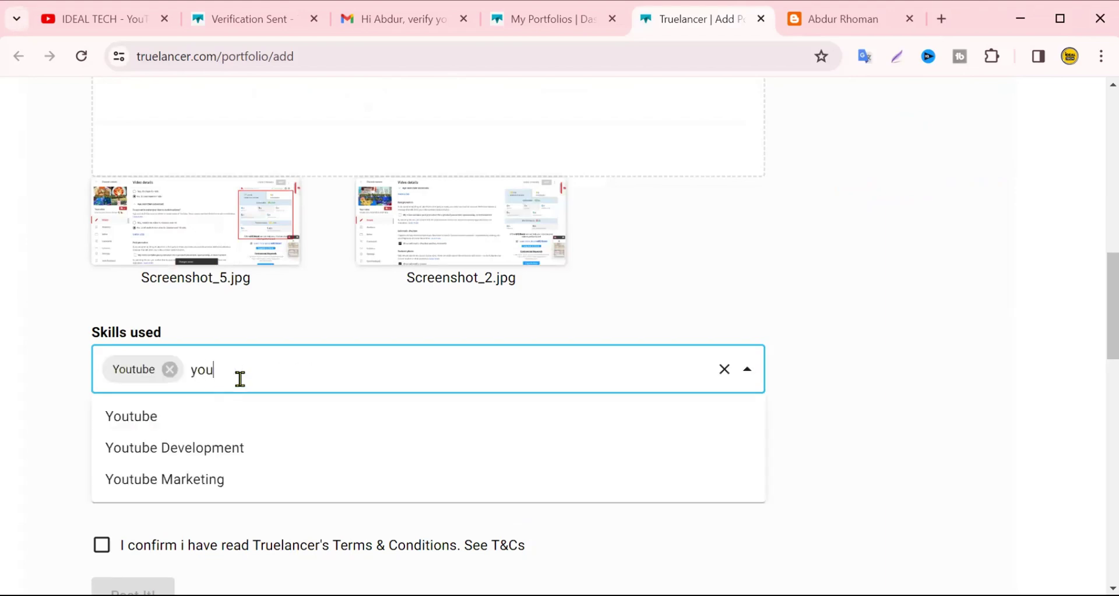
type("rt")
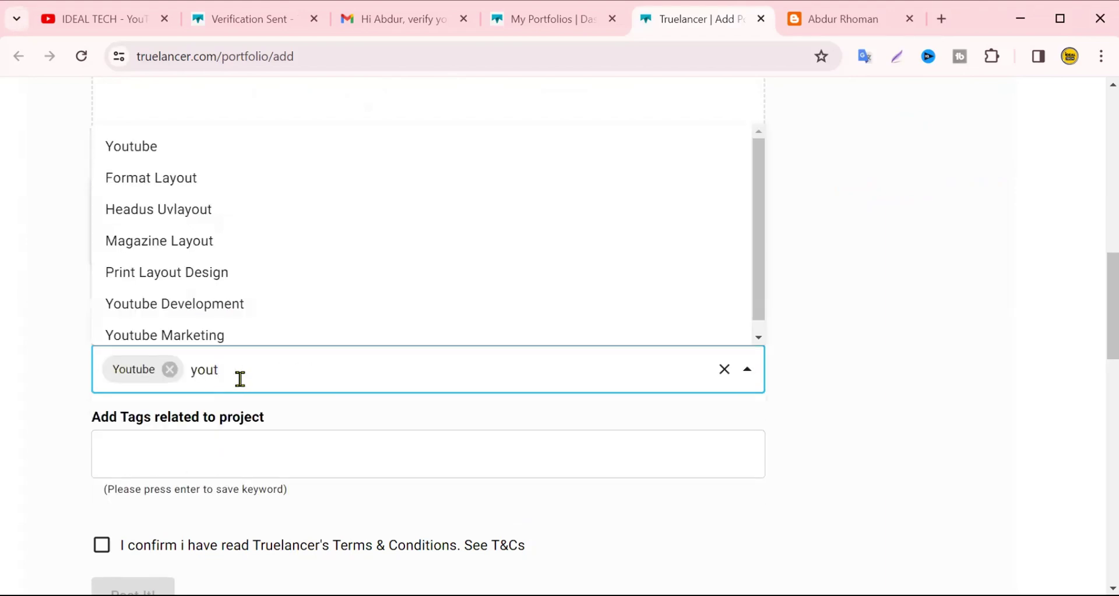
left_click(211, 341)
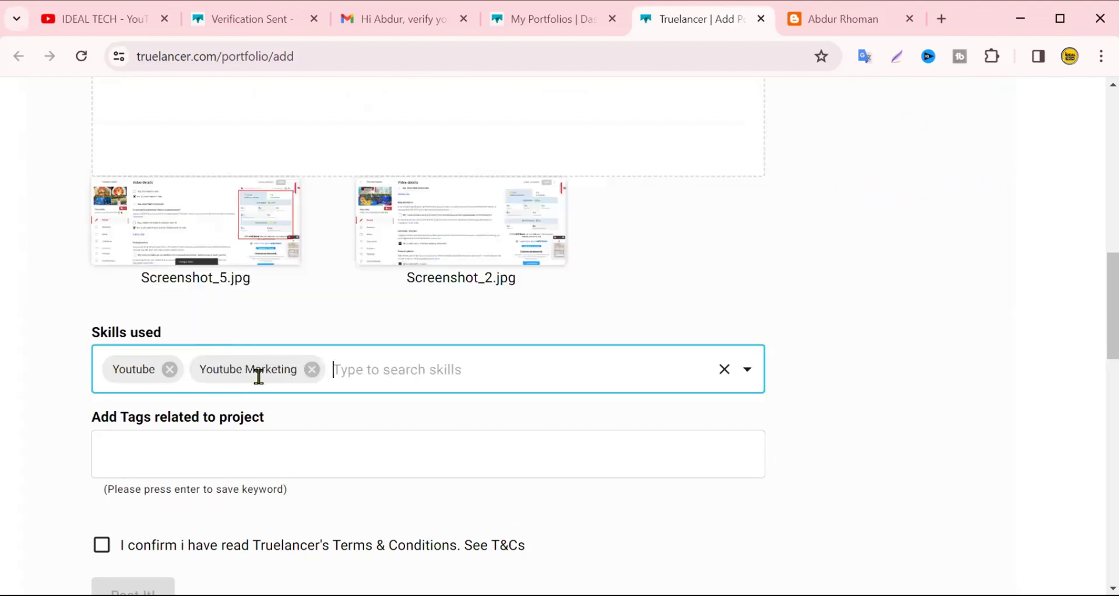
type("k")
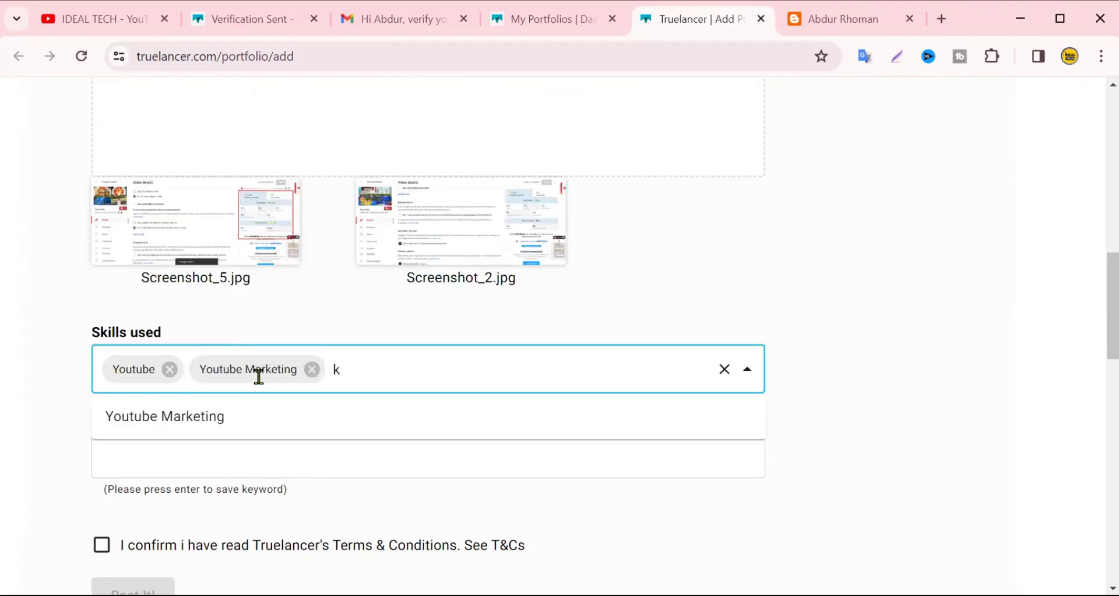
type("ey")
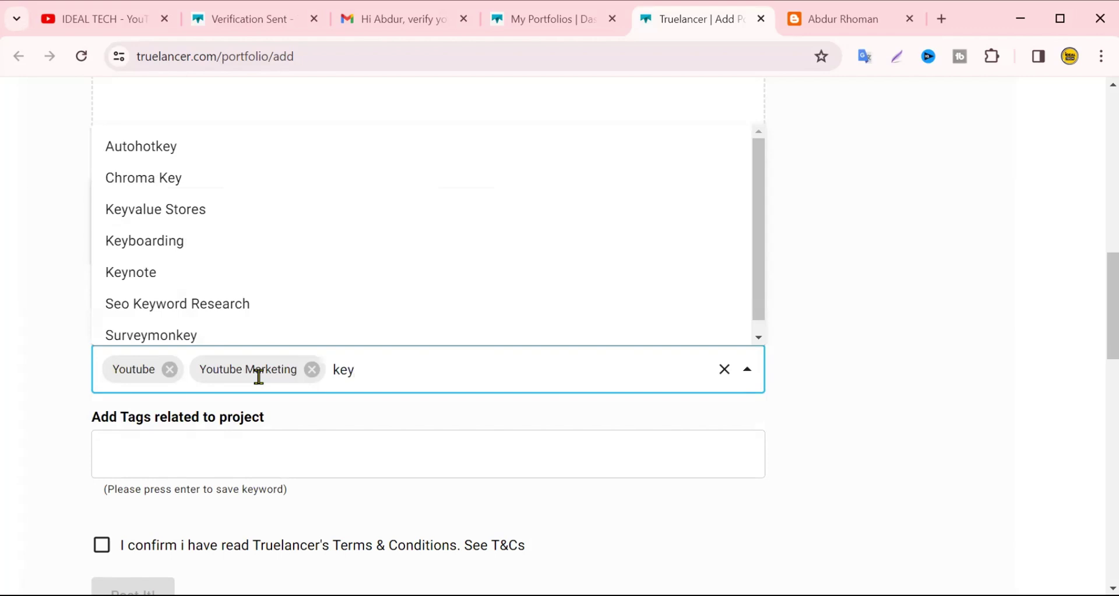
left_click(229, 312)
scroll(253, 263, "down", 3)
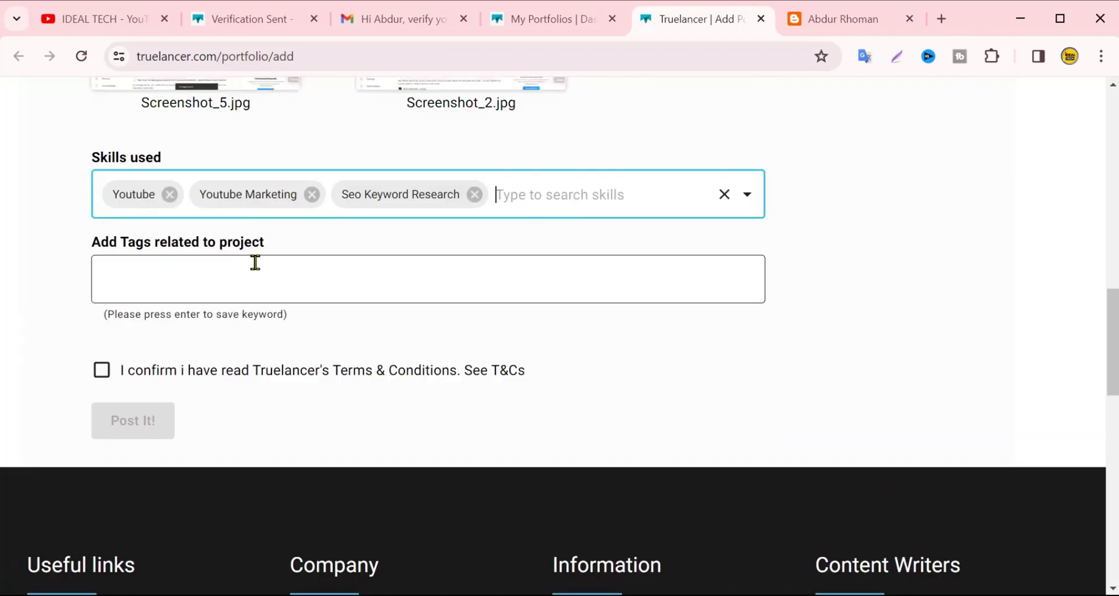
scroll(185, 338, "up", 1)
scroll(140, 316, "down", 1)
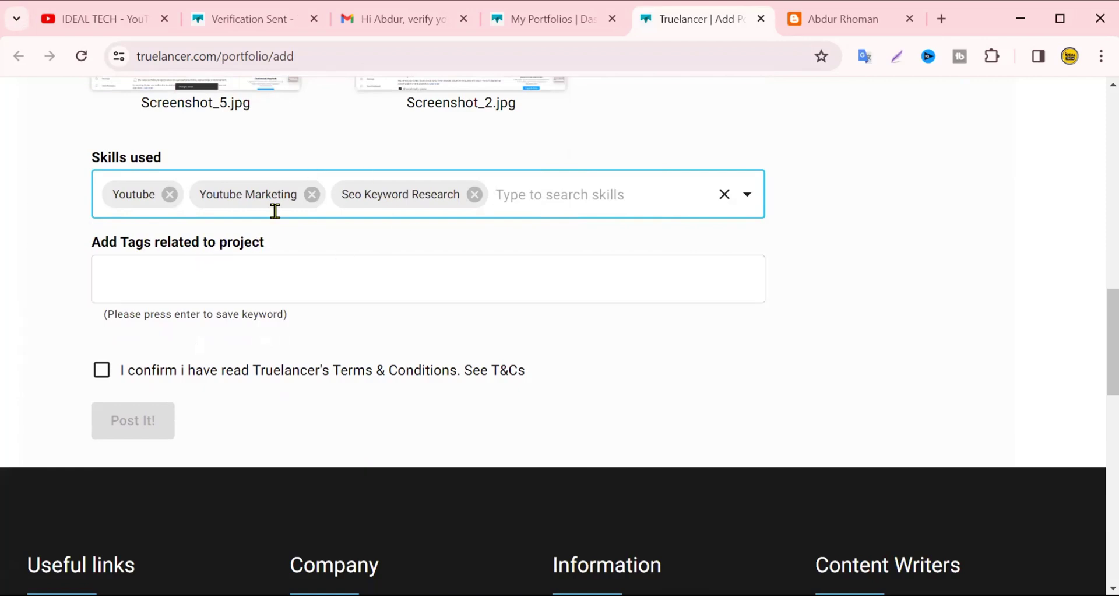
- Tag the project youtube and youtube video seo, accept the terms, and post the portfolio
left_click(287, 278)
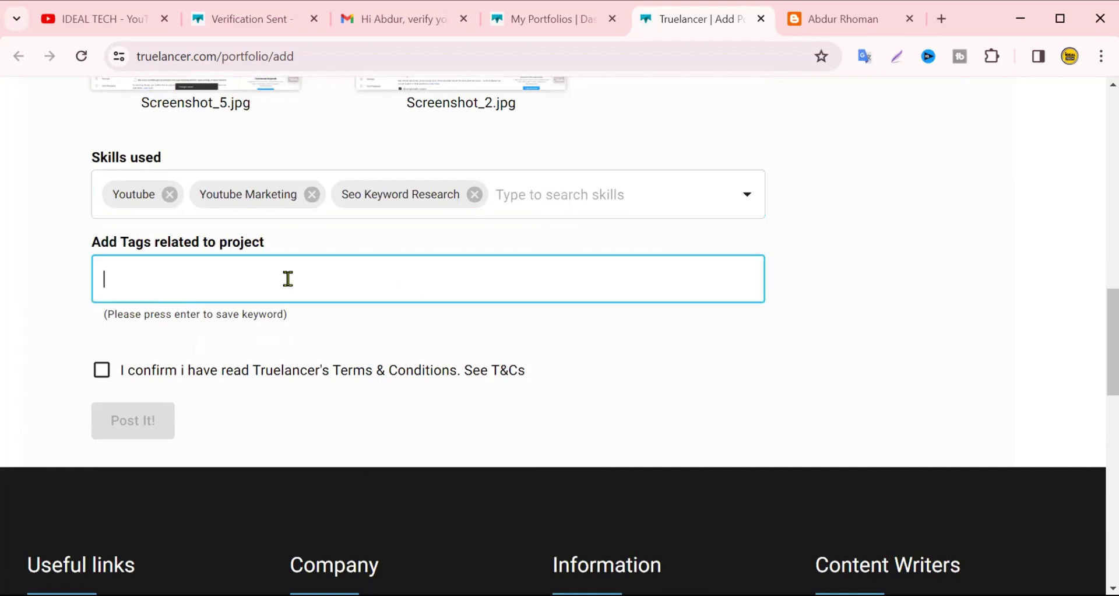
type("youtube")
key("Return")
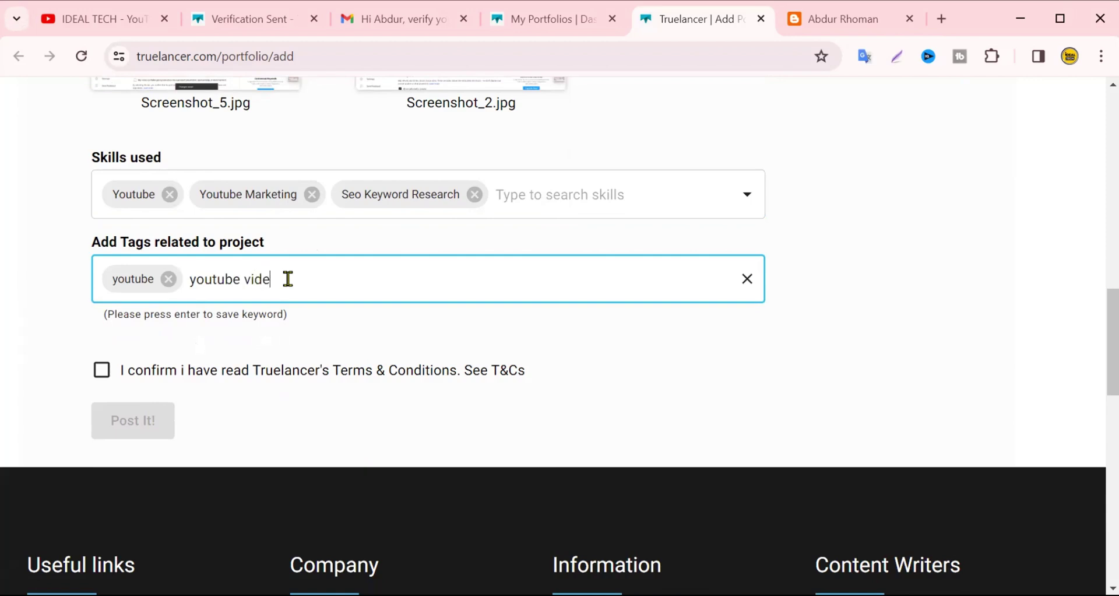
key("Return")
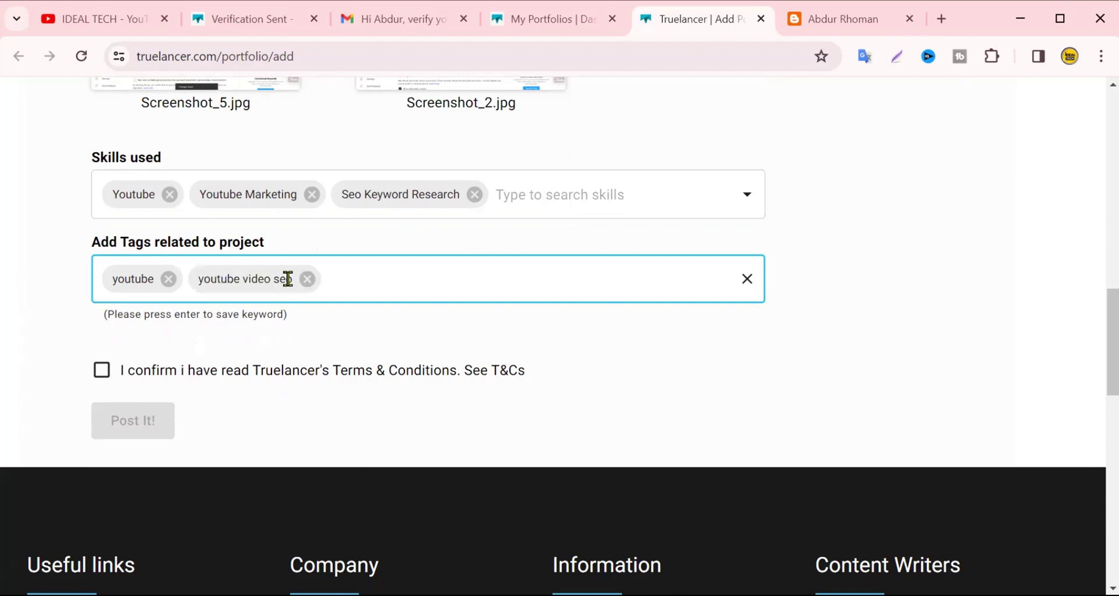
left_click(104, 376)
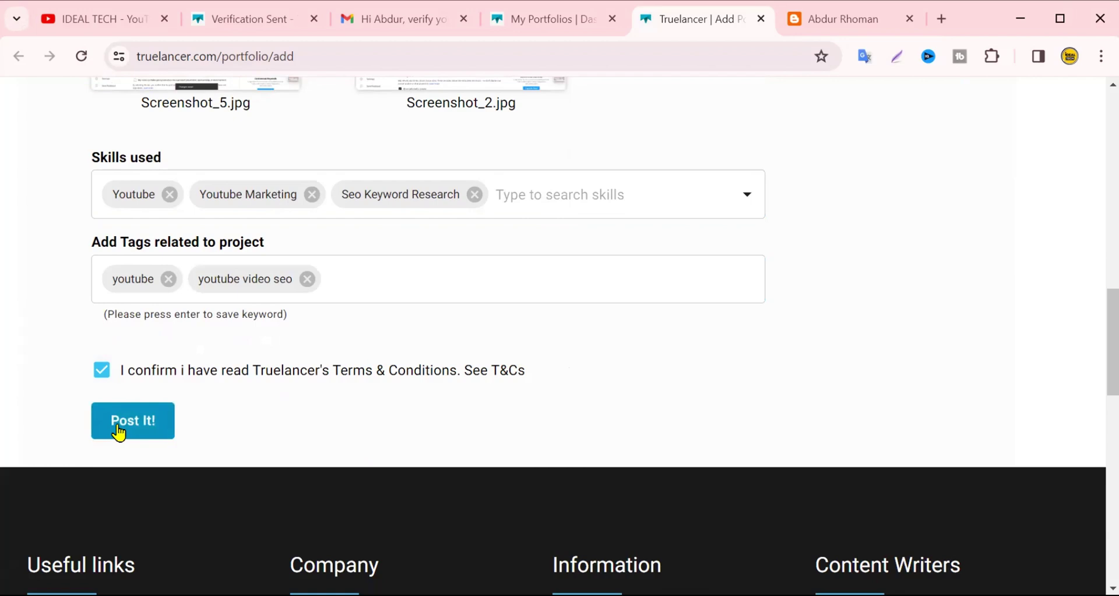
left_click(118, 429)
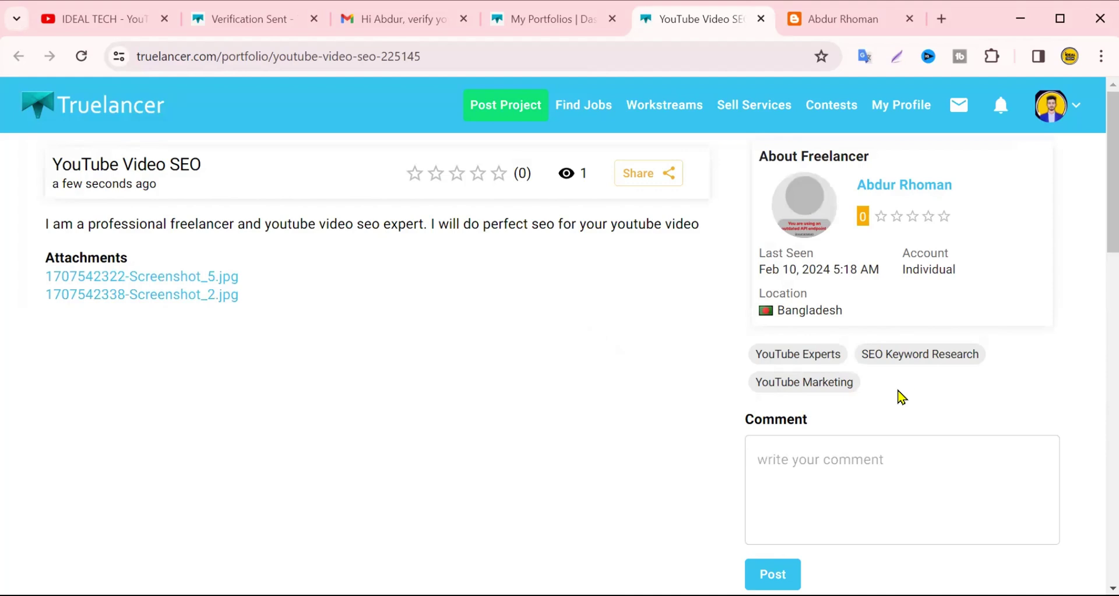
- Confirm the YouTube Video SEO item appears under My Portfolios, then return to the dashboard
scroll(902, 396, "down", 2)
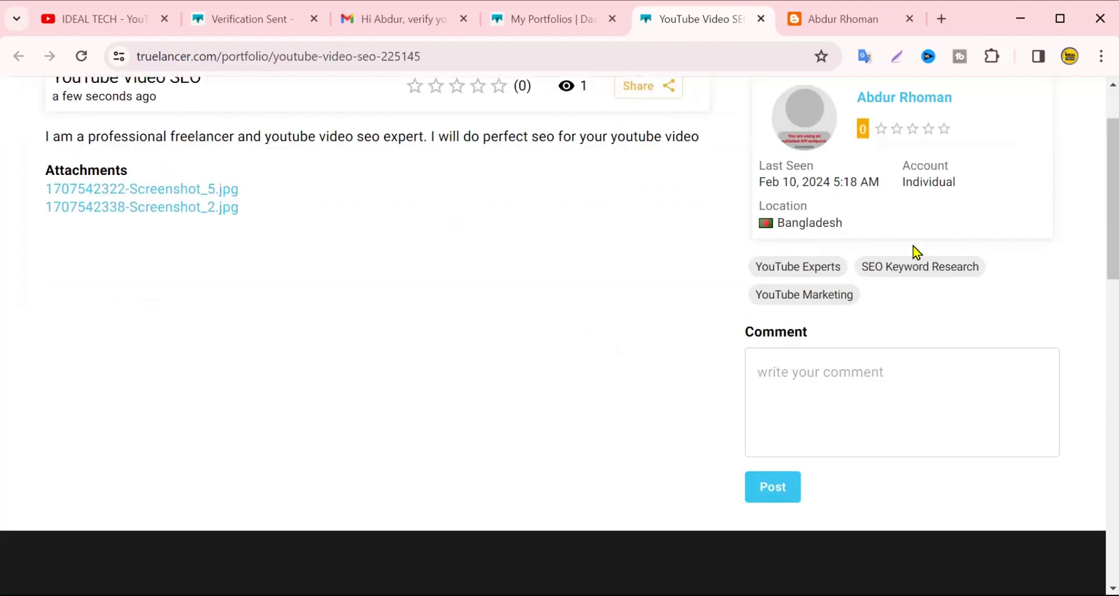
scroll(781, 490, "up", 2)
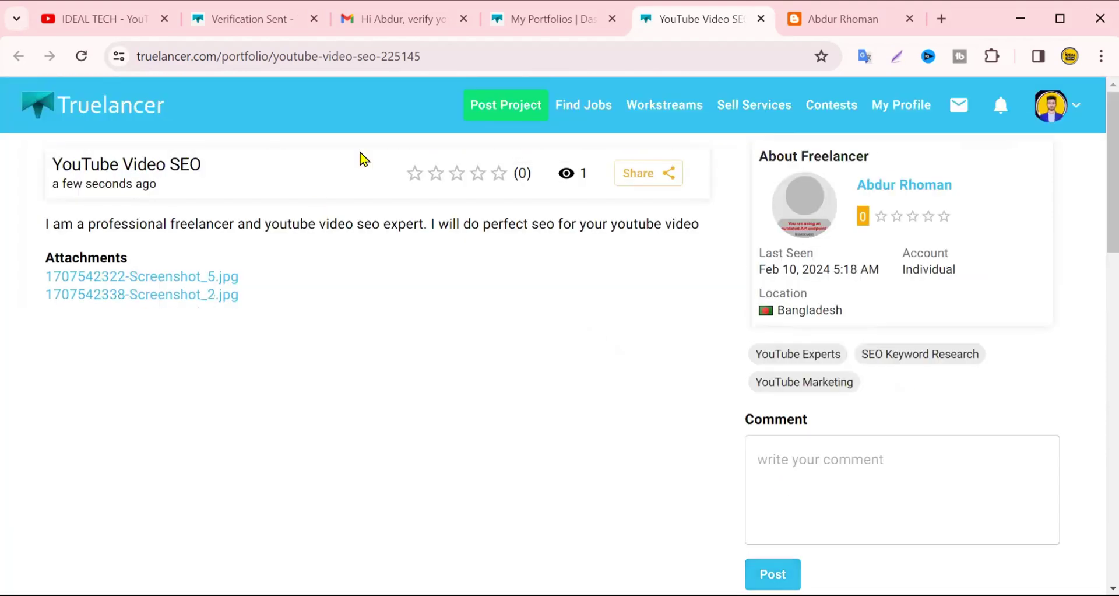
left_click(1051, 105)
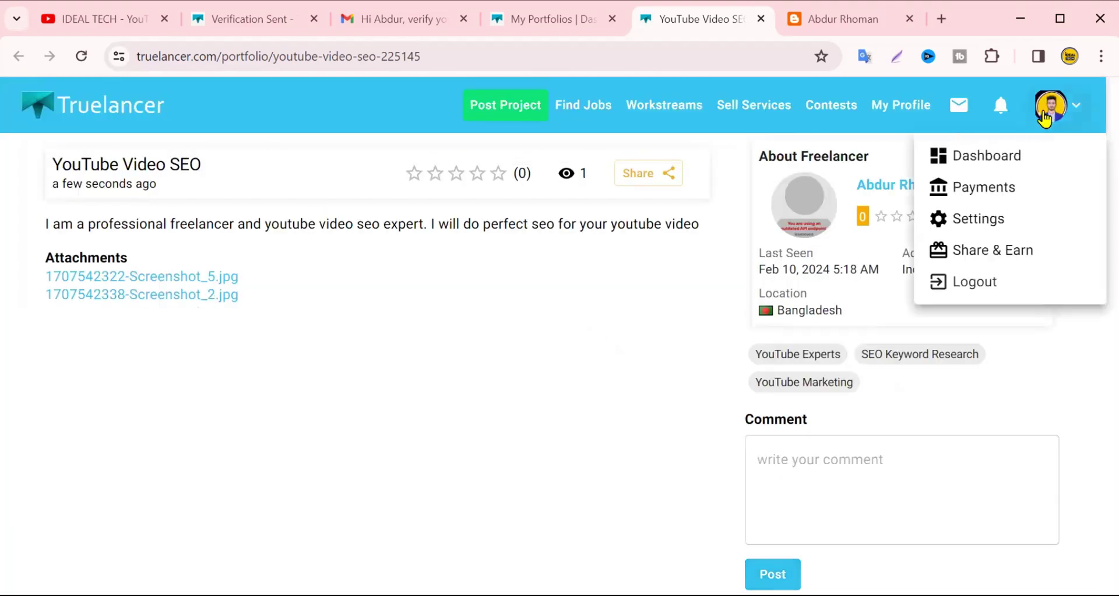
left_click(1001, 156)
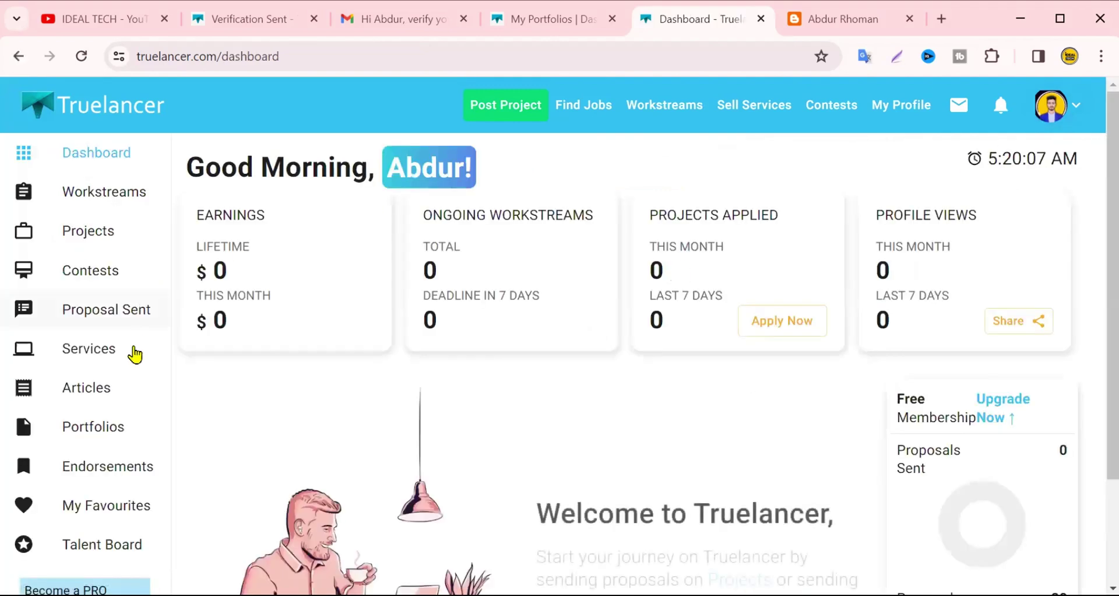
left_click(93, 434)
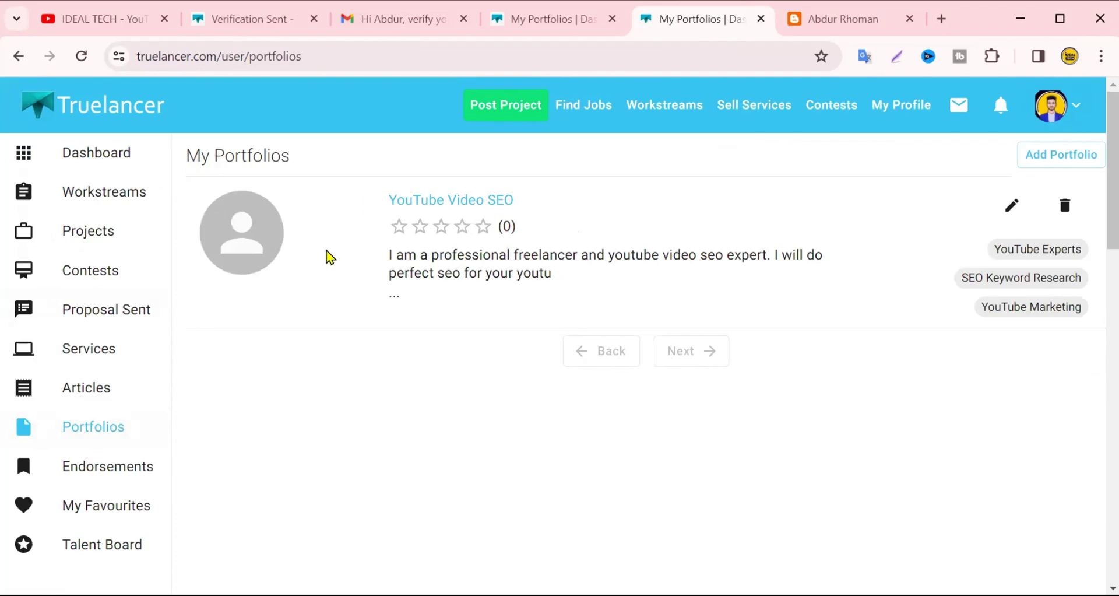
scroll(659, 291, "down", 3)
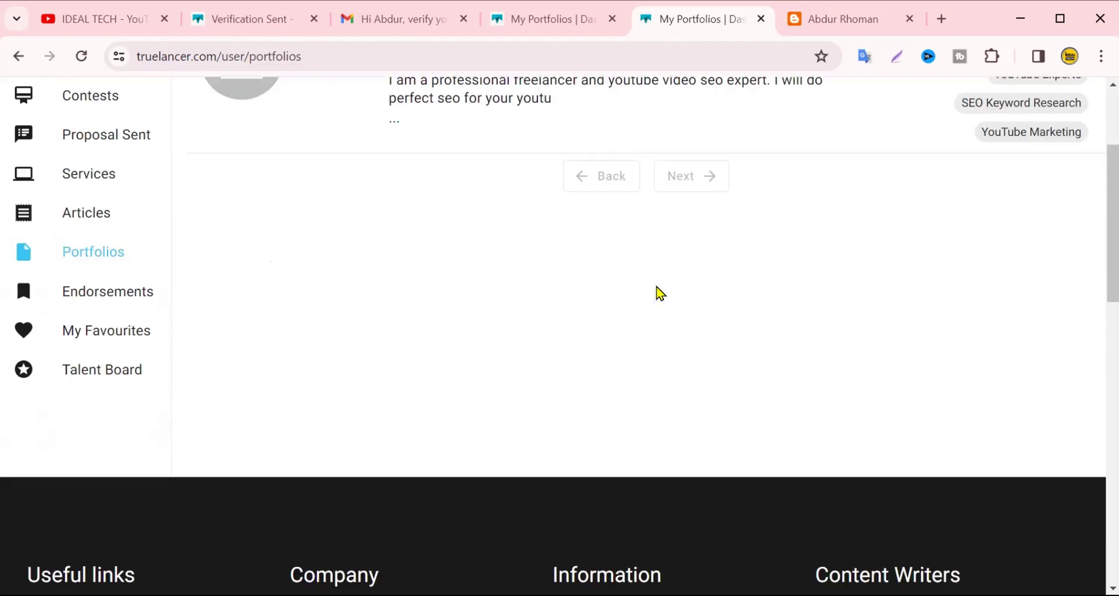
scroll(660, 294, "up", 3)
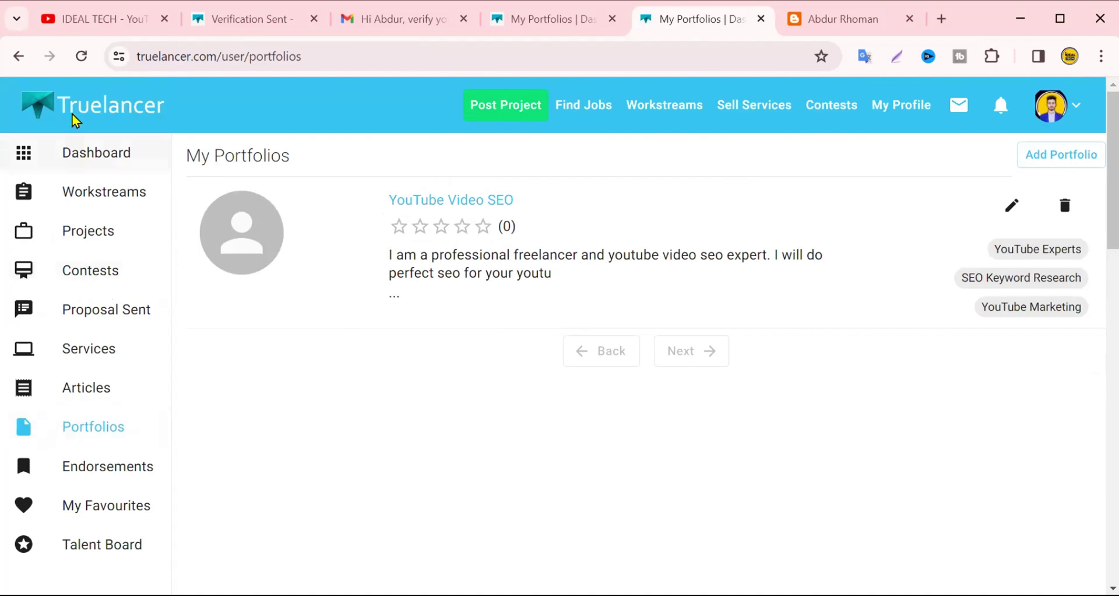
left_click(80, 154)
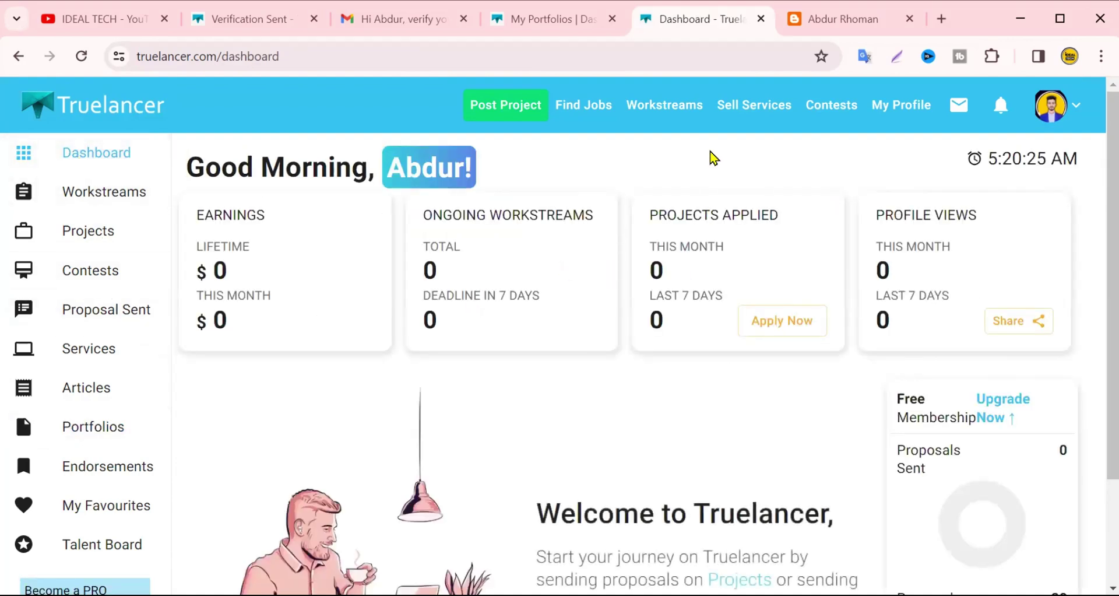
- Open Find Jobs and review the latest listings, noting the first job's $140 price and proposals
left_click(580, 111)
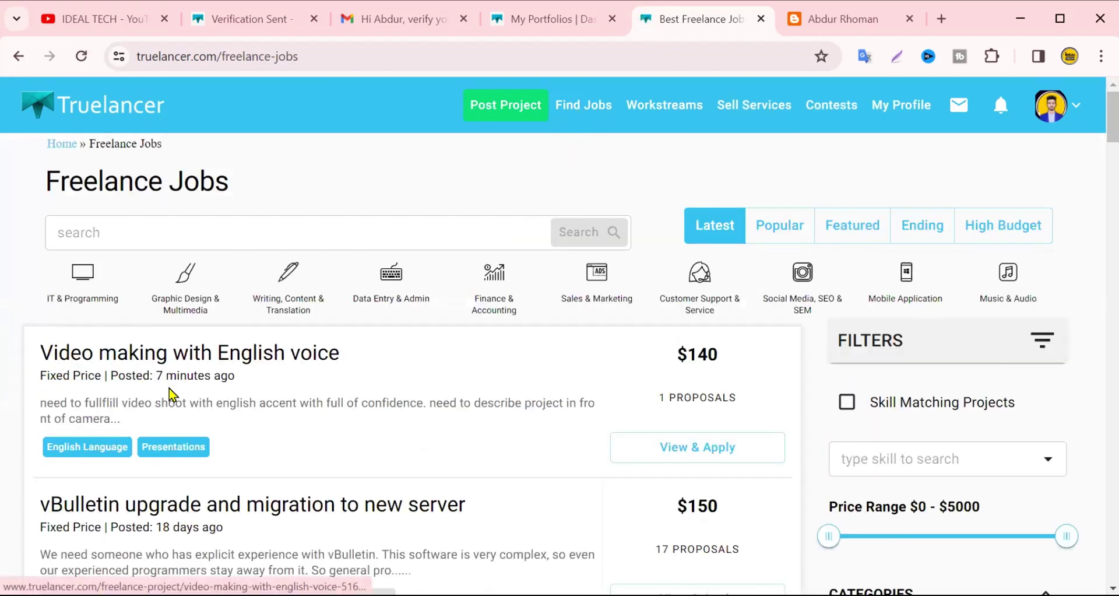
scroll(303, 367, "down", 1)
scroll(562, 292, "down", 1)
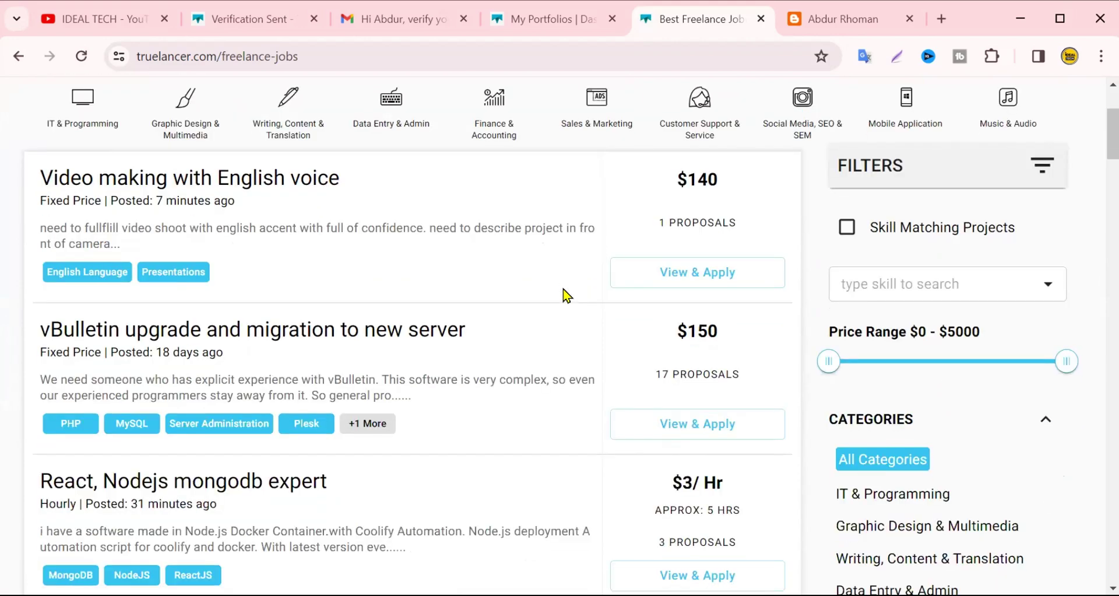
scroll(564, 292, "down", 1)
left_click_drag(681, 92, 785, 122)
left_click(797, 131)
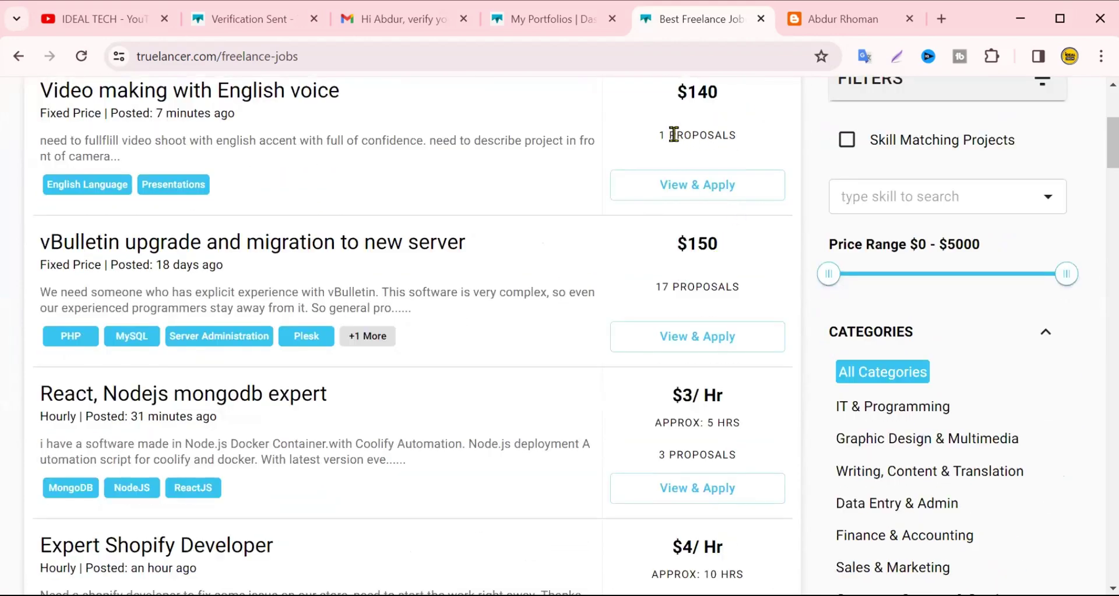
left_click_drag(674, 135, 743, 136)
left_click(811, 154)
scroll(809, 152, "down", 5)
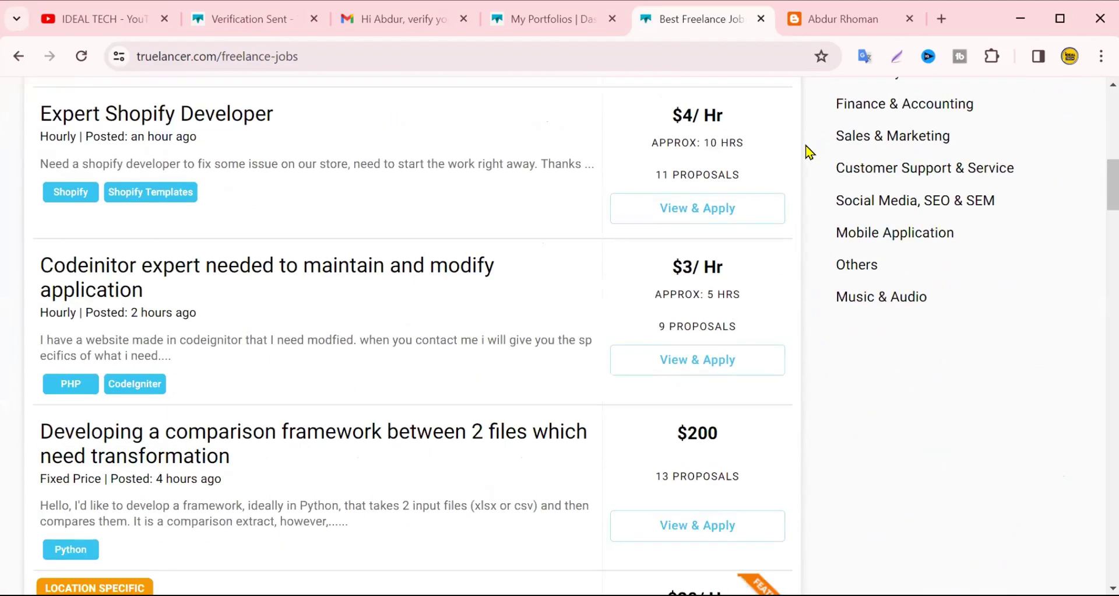
- Search the freelance jobs for youtube
scroll(810, 153, "up", 10)
left_click(182, 227)
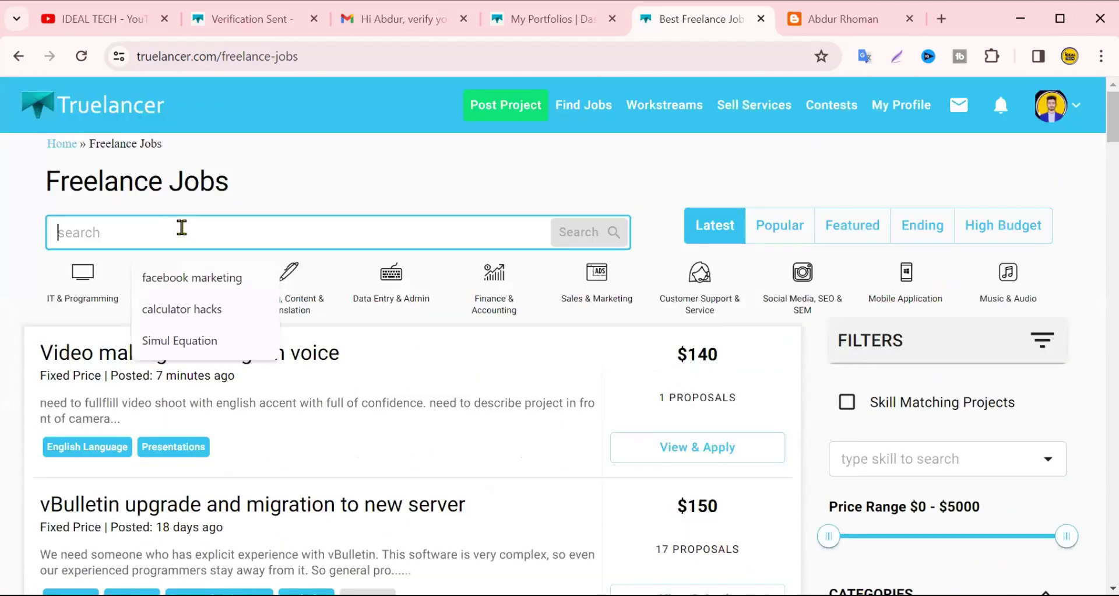
type("youtube")
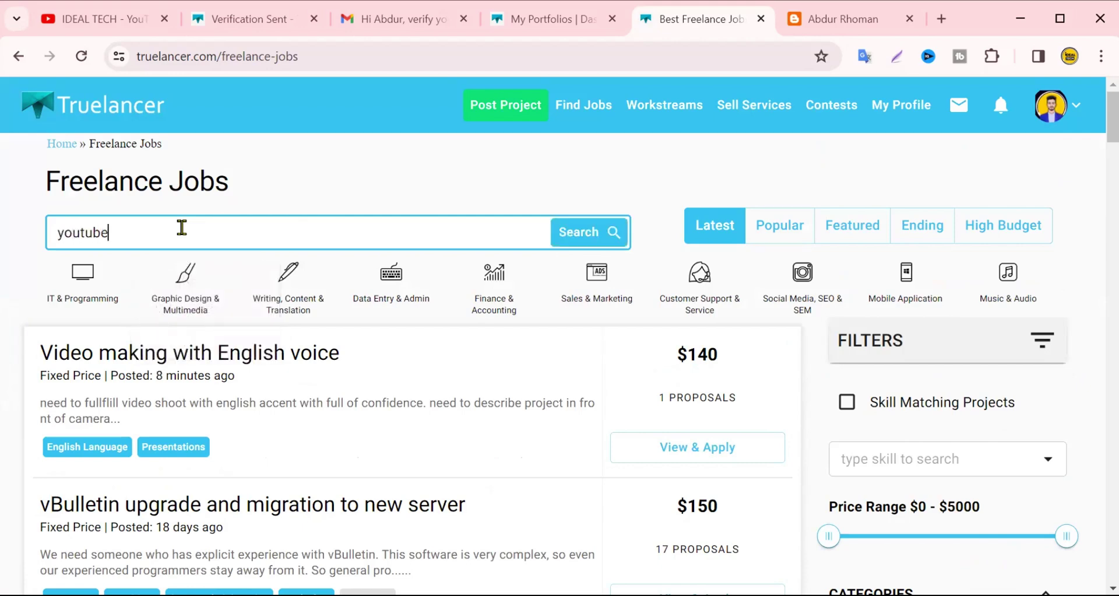
key("Return")
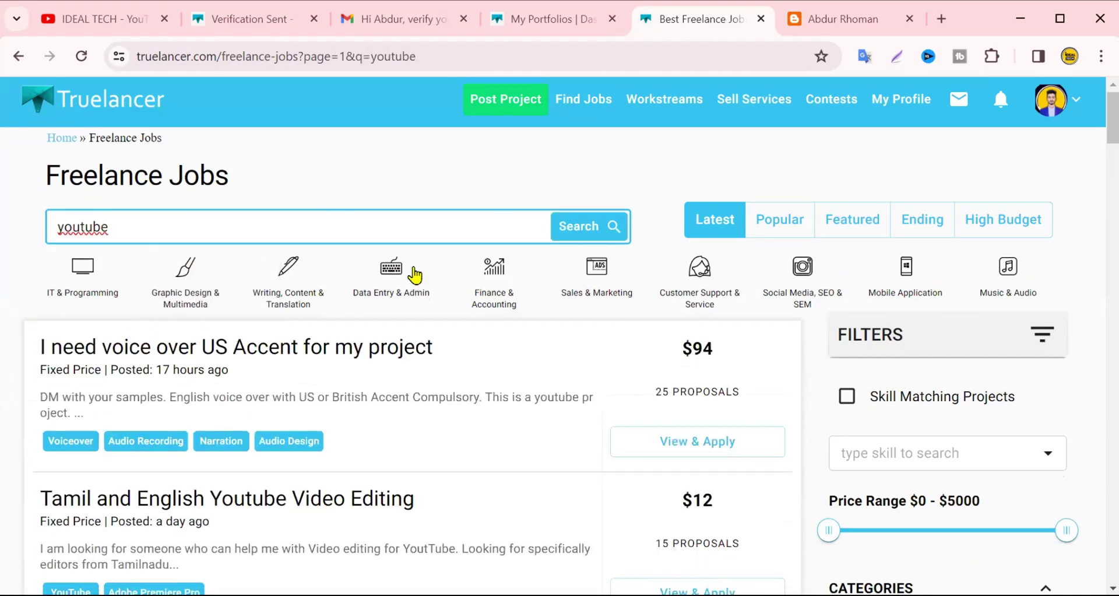
- Scroll through the youtube job results, checking the video editor's hourly rate, then return to top
scroll(397, 285, "down", 3)
scroll(187, 310, "down", 3)
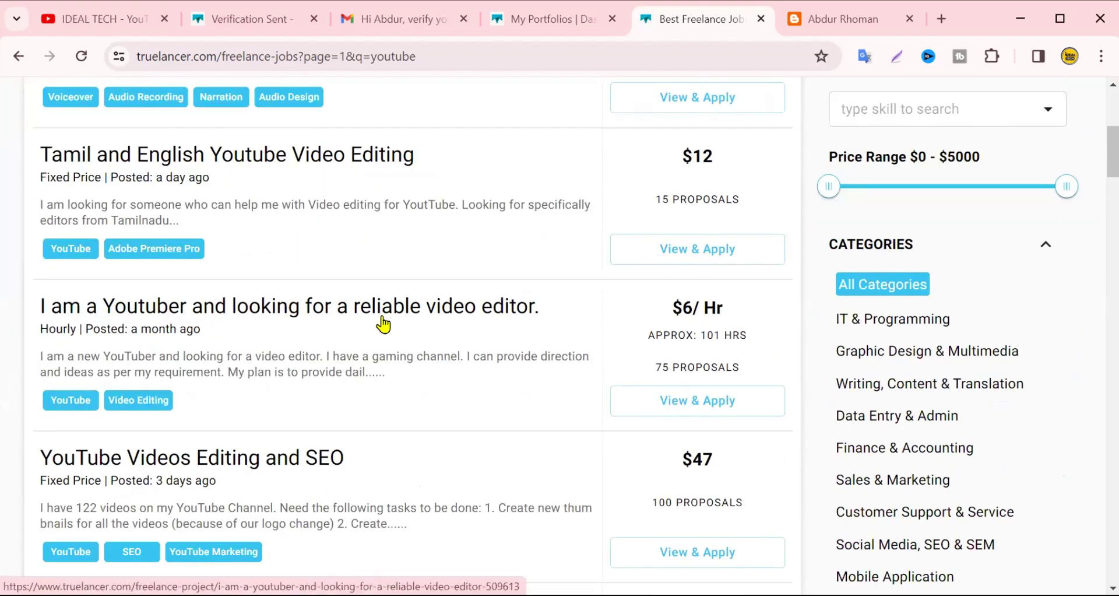
scroll(594, 290, "down", 1)
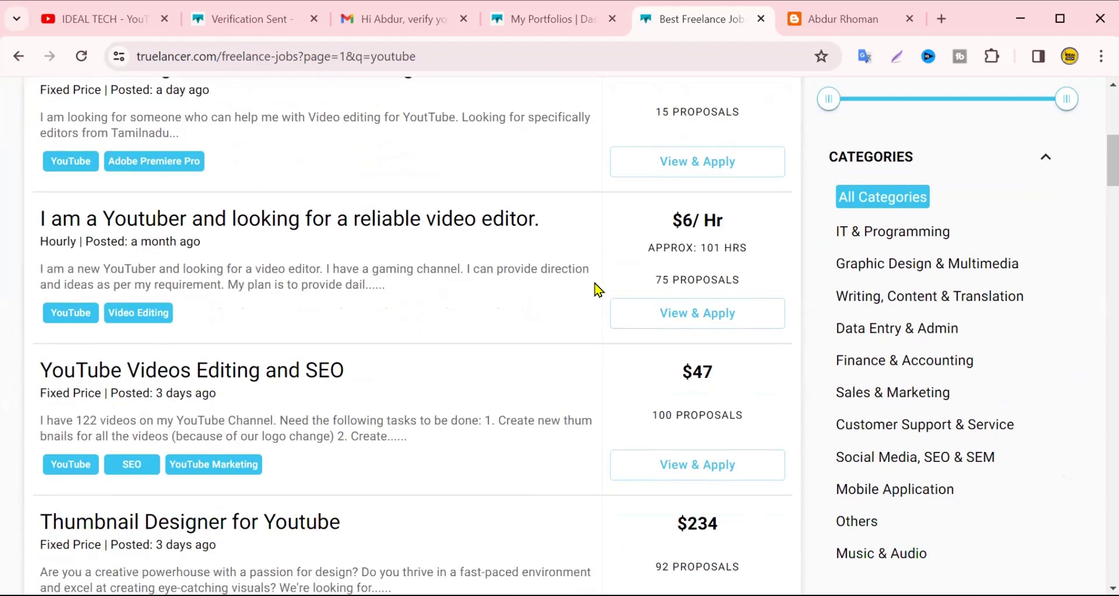
left_click_drag(681, 220, 749, 250)
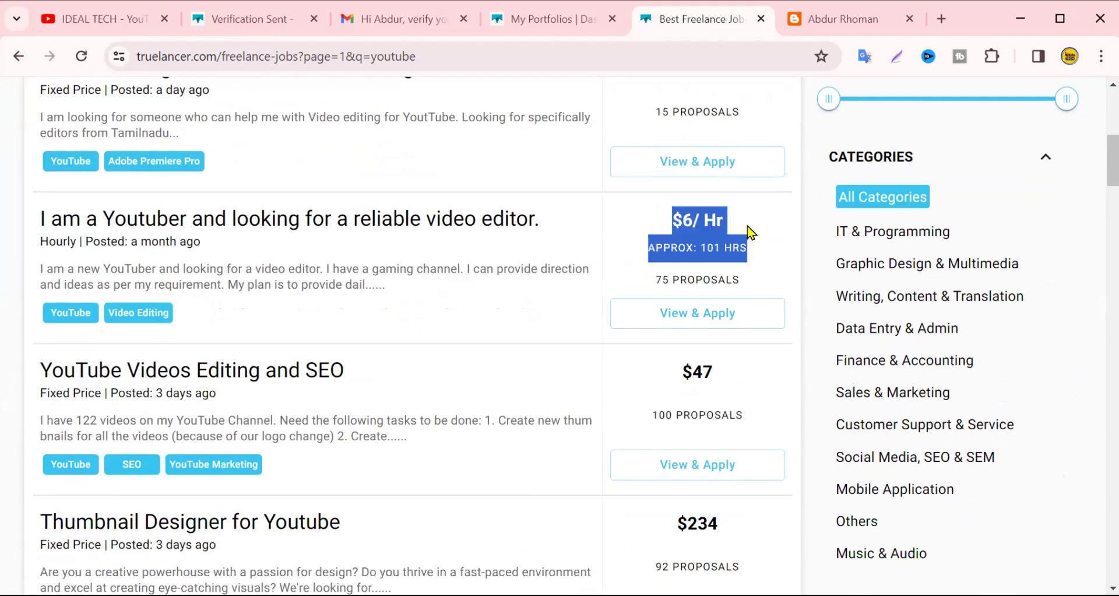
left_click(803, 235)
scroll(803, 234, "down", 2)
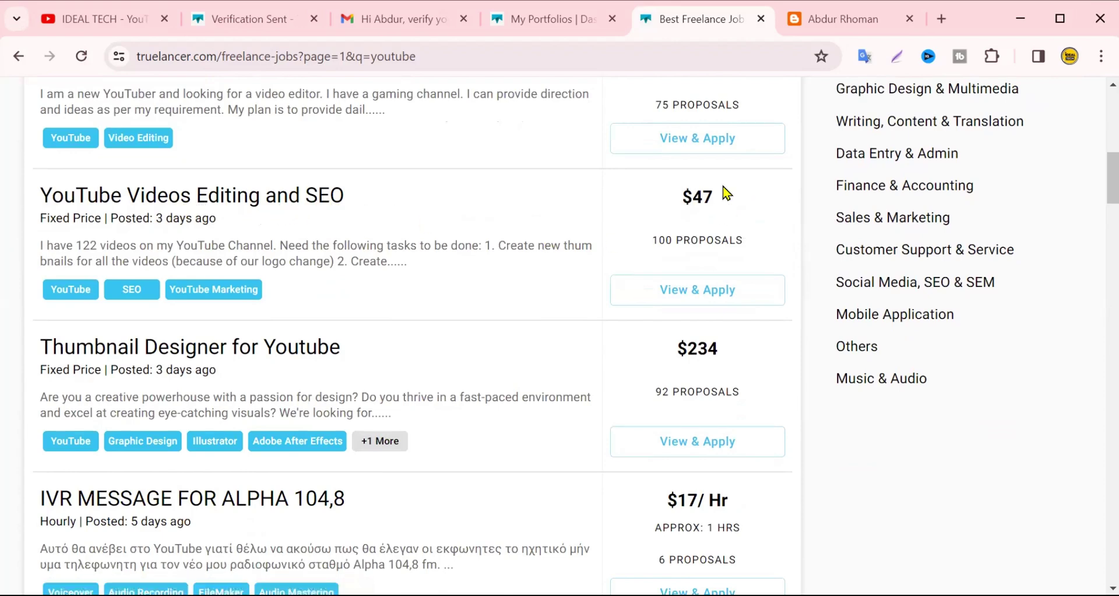
scroll(664, 230, "down", 3)
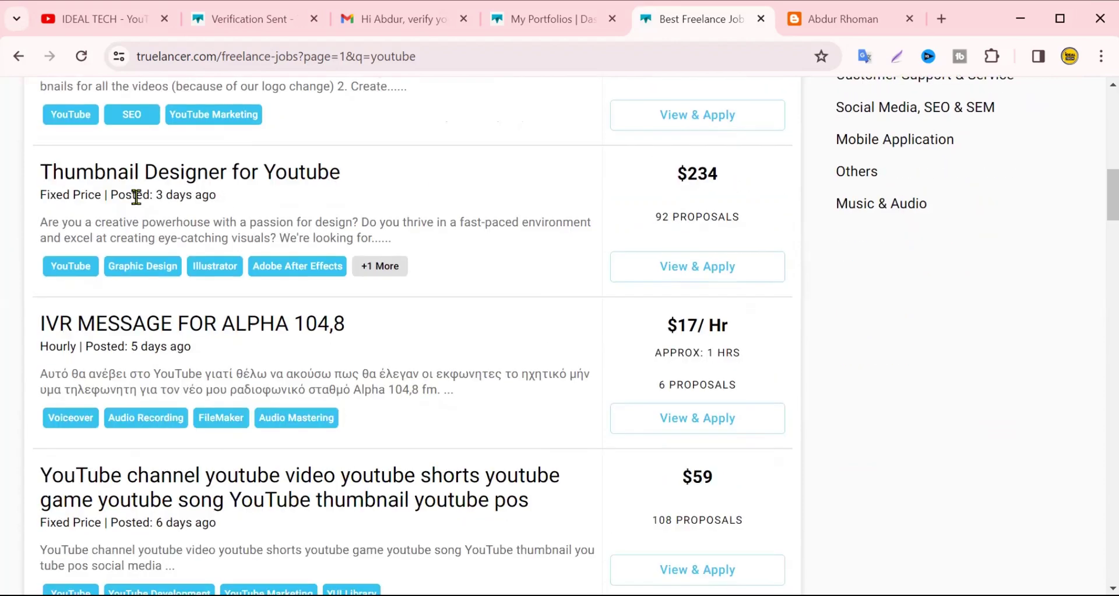
scroll(55, 240, "down", 1)
scroll(54, 257, "up", 1)
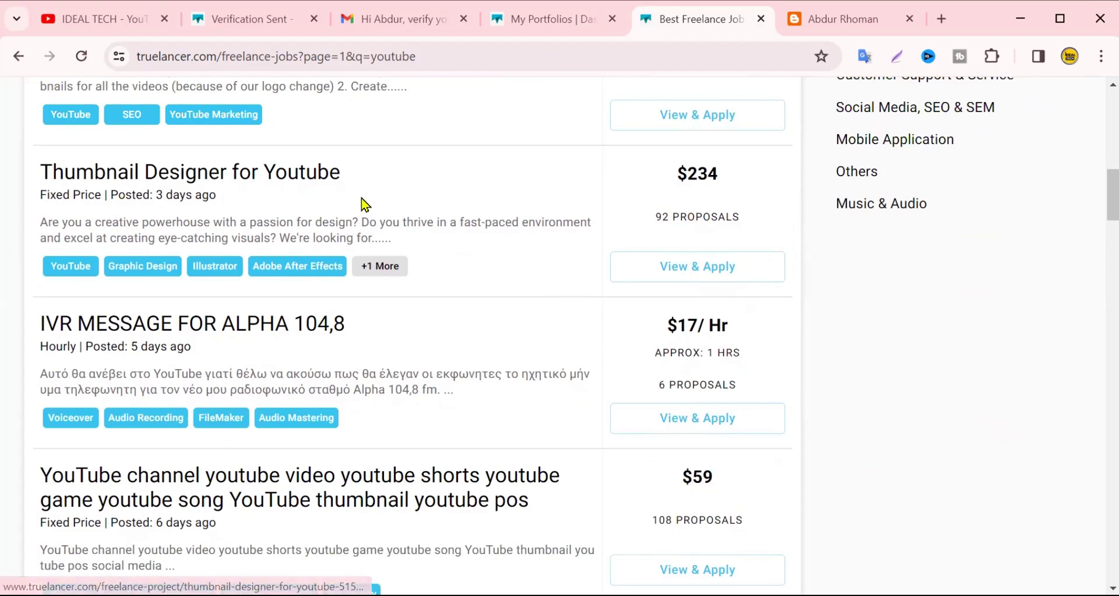
scroll(362, 208, "down", 2)
scroll(413, 245, "up", 2)
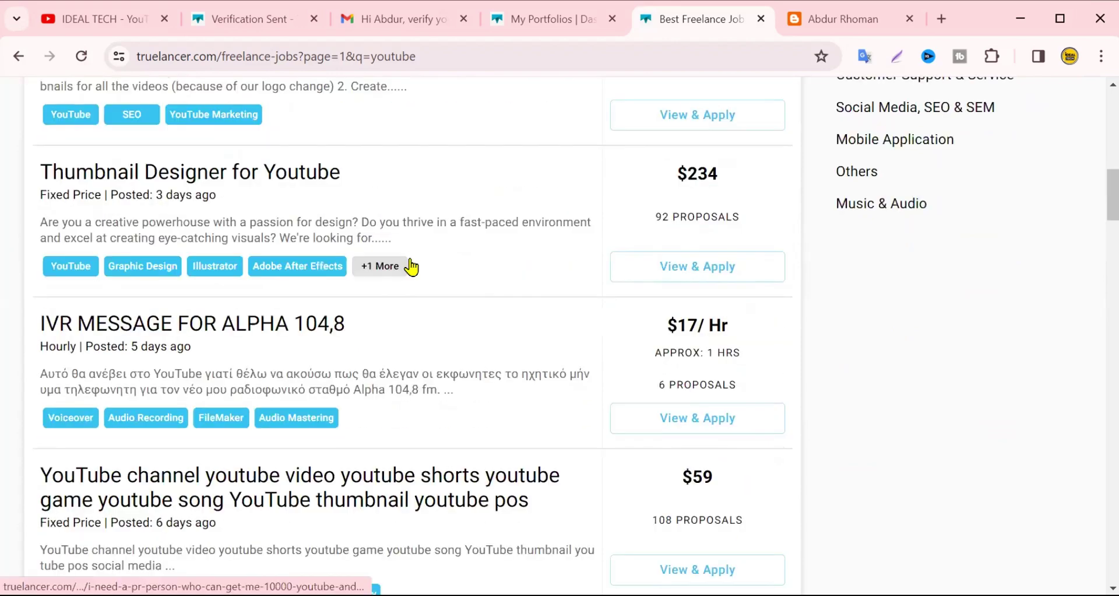
scroll(411, 268, "up", 15)
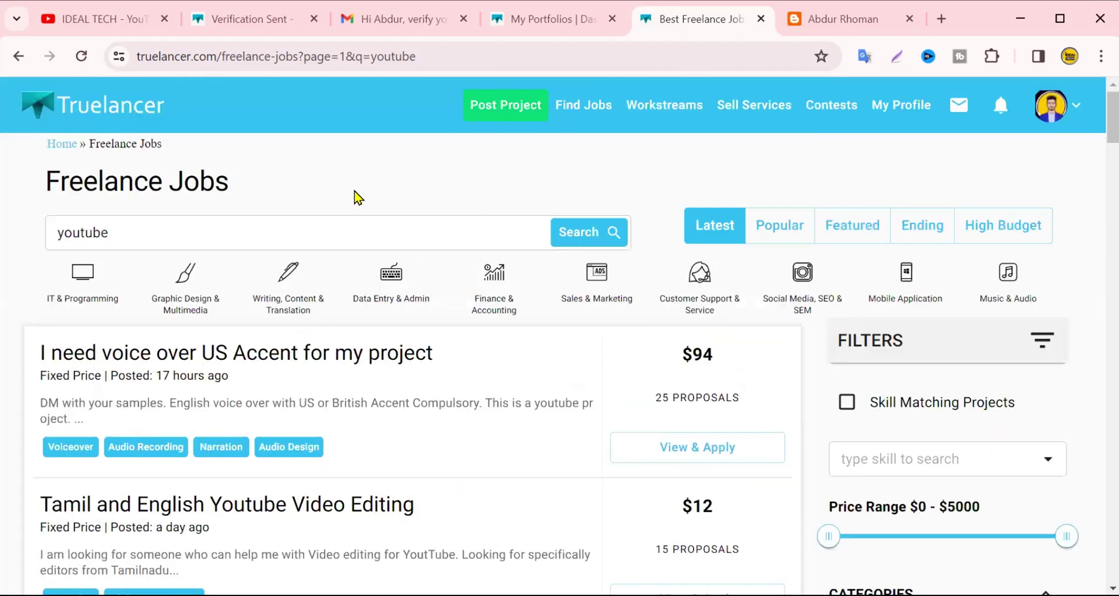